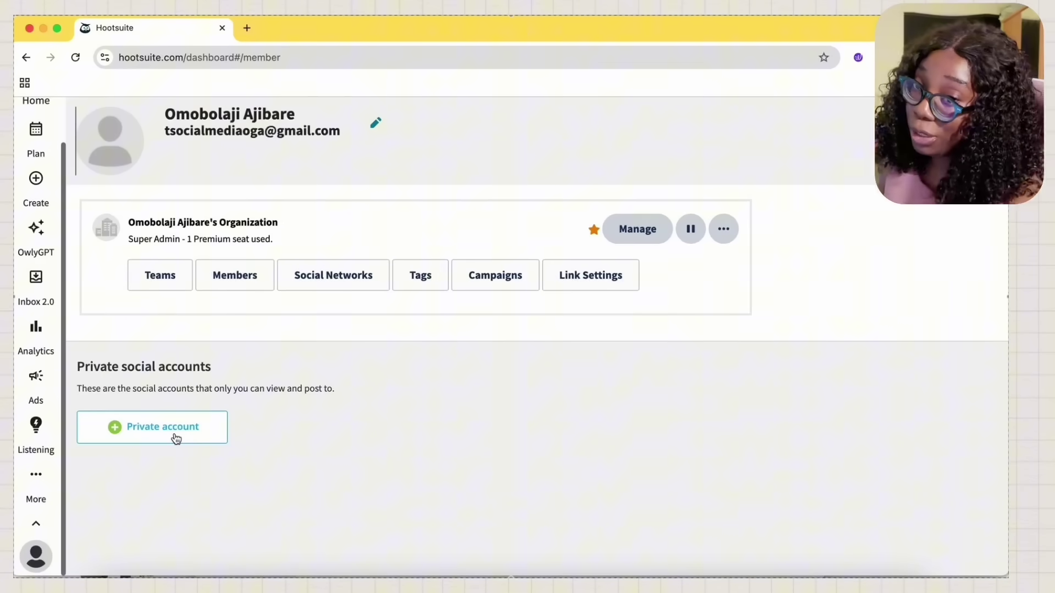
- Review the organization's Teams, Social Networks and Campaigns pages, returning to the member overview after each
{"action": "left_click", "coordinate": [171, 280]}
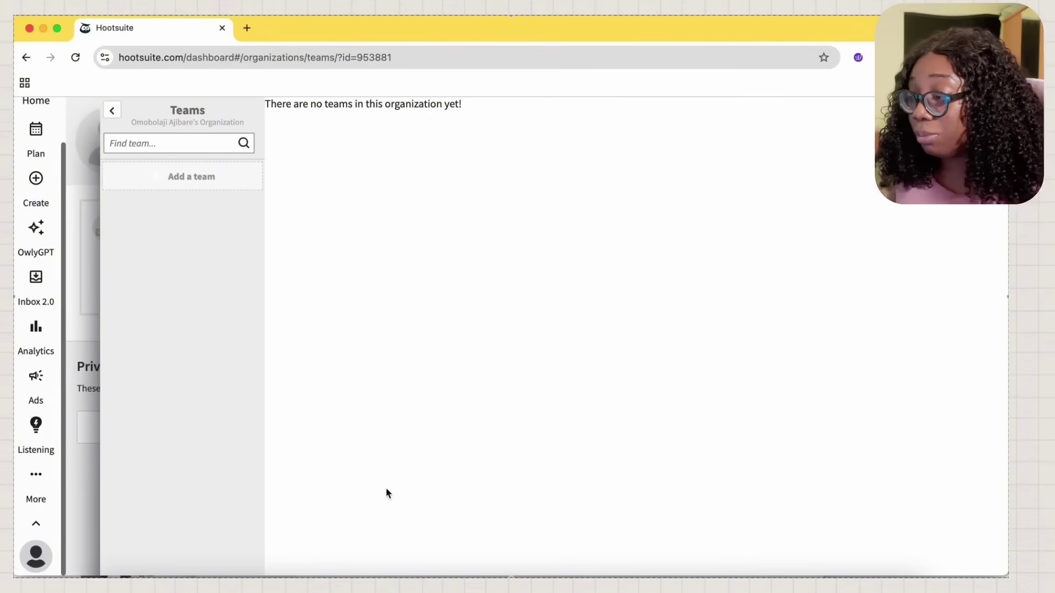
{"action": "left_click", "coordinate": [111, 110]}
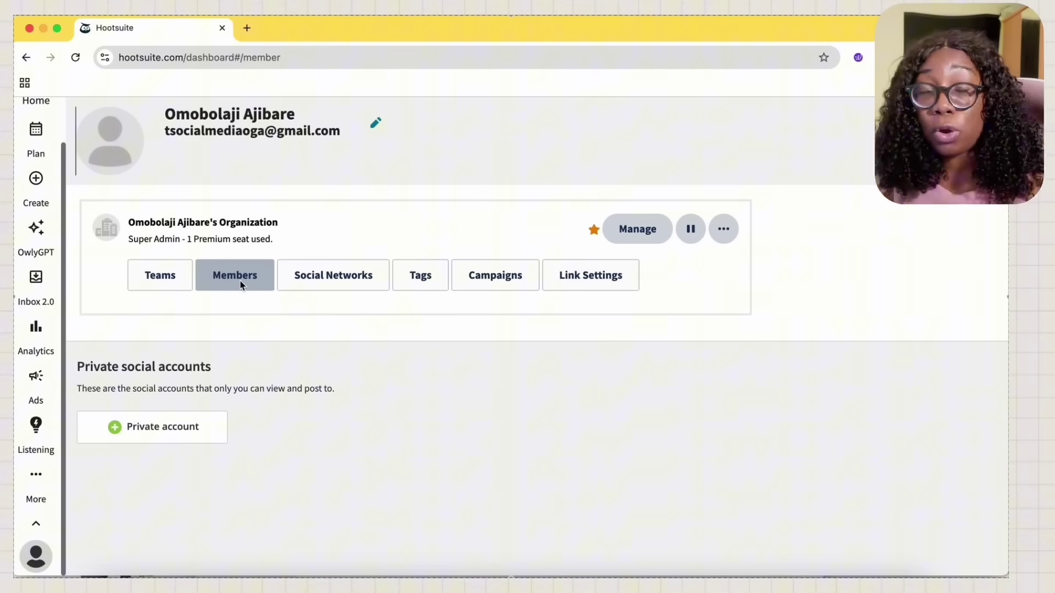
{"action": "left_click", "coordinate": [306, 289]}
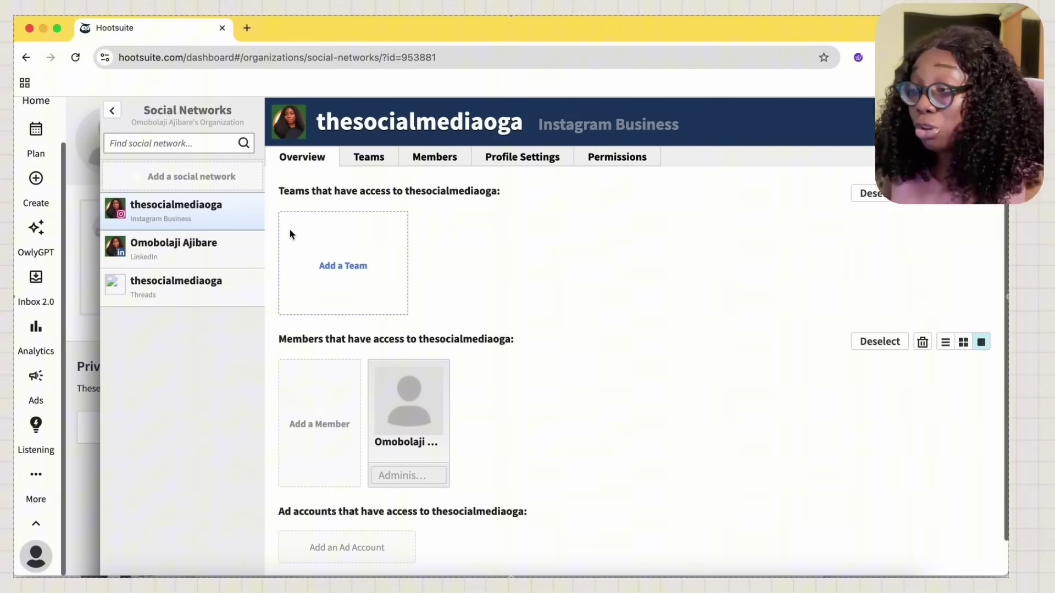
{"action": "left_click", "coordinate": [112, 111]}
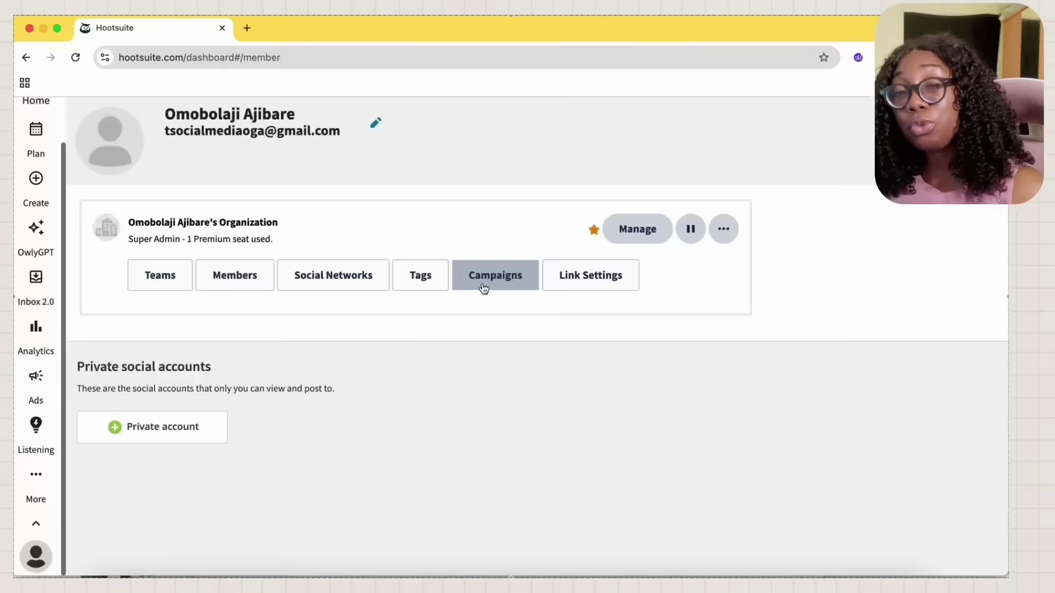
{"action": "left_click", "coordinate": [484, 285]}
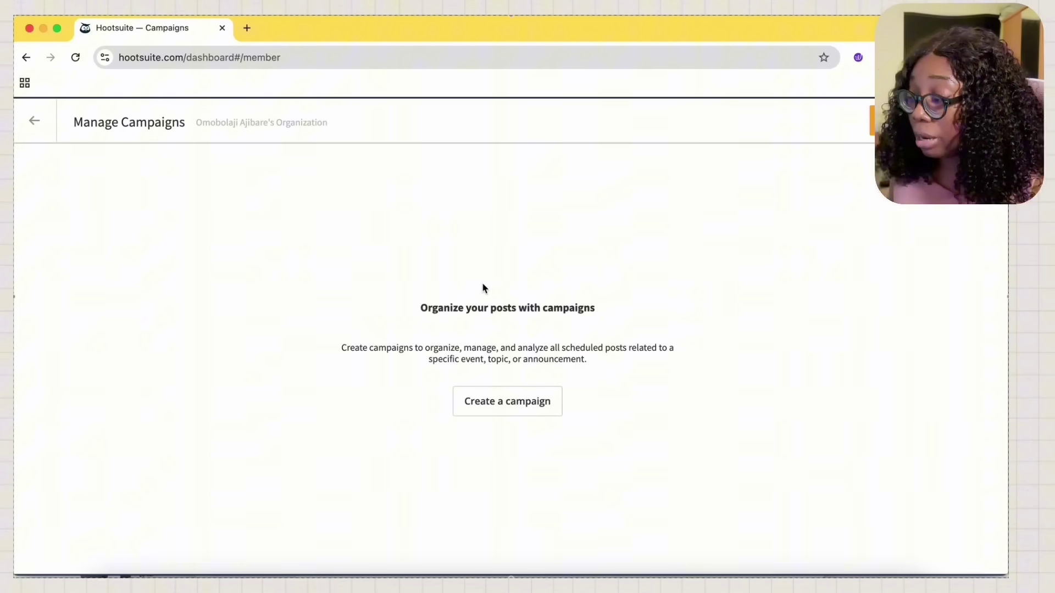
{"action": "left_click", "coordinate": [34, 120]}
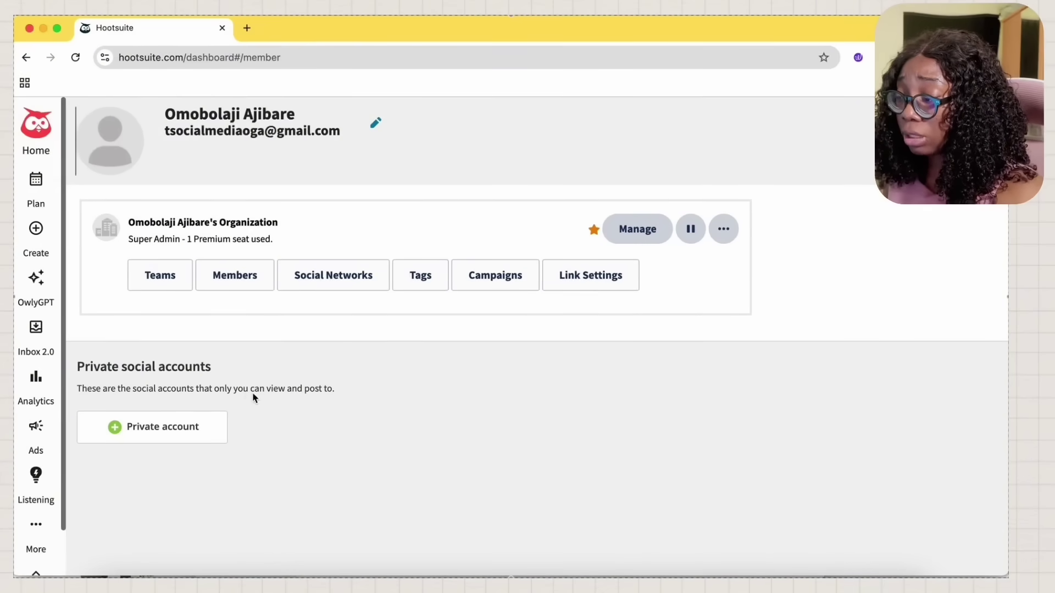
- Start adding a private social account, then dismiss the Add an account dialog without connecting anything
{"action": "left_click", "coordinate": [190, 435]}
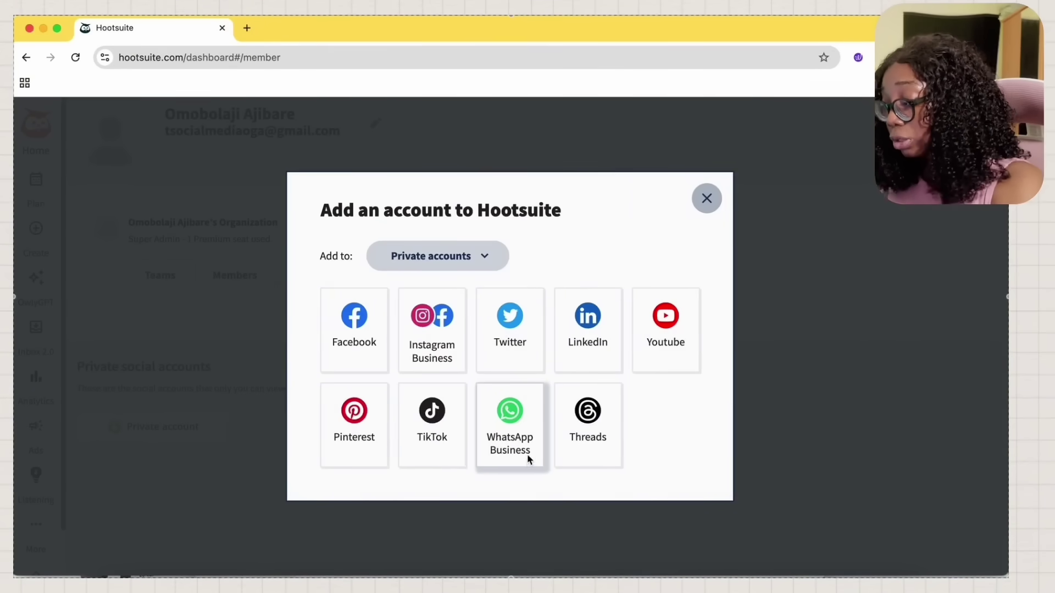
{"action": "left_click", "coordinate": [705, 200]}
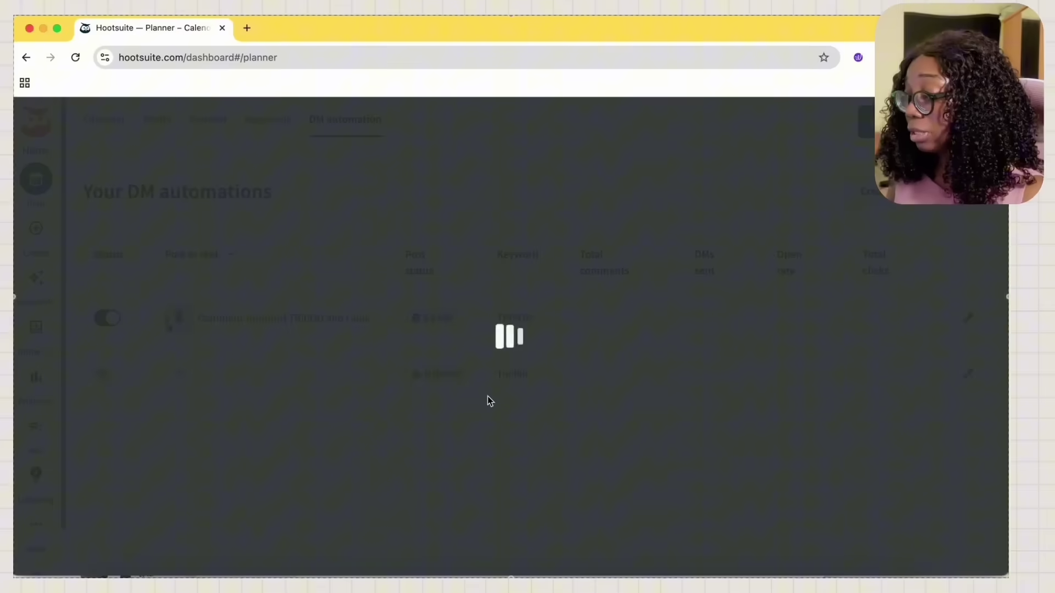
- Clear all three post destinations and set only the Instagram account from Recently used
{"action": "scroll", "coordinate": [486, 396], "scroll_direction": "down", "scroll_amount": 2}
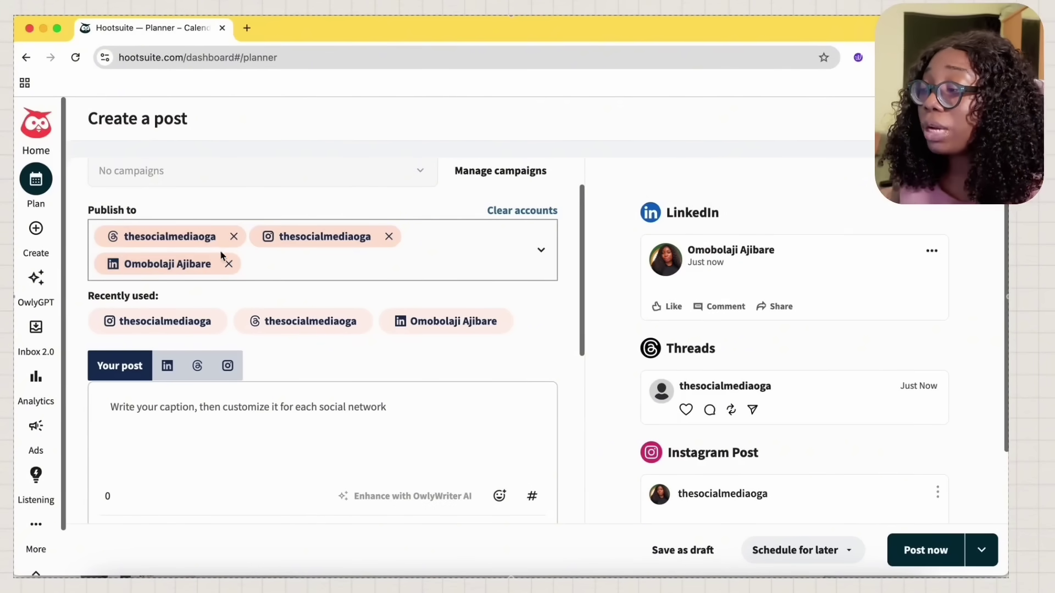
{"action": "left_click", "coordinate": [512, 212]}
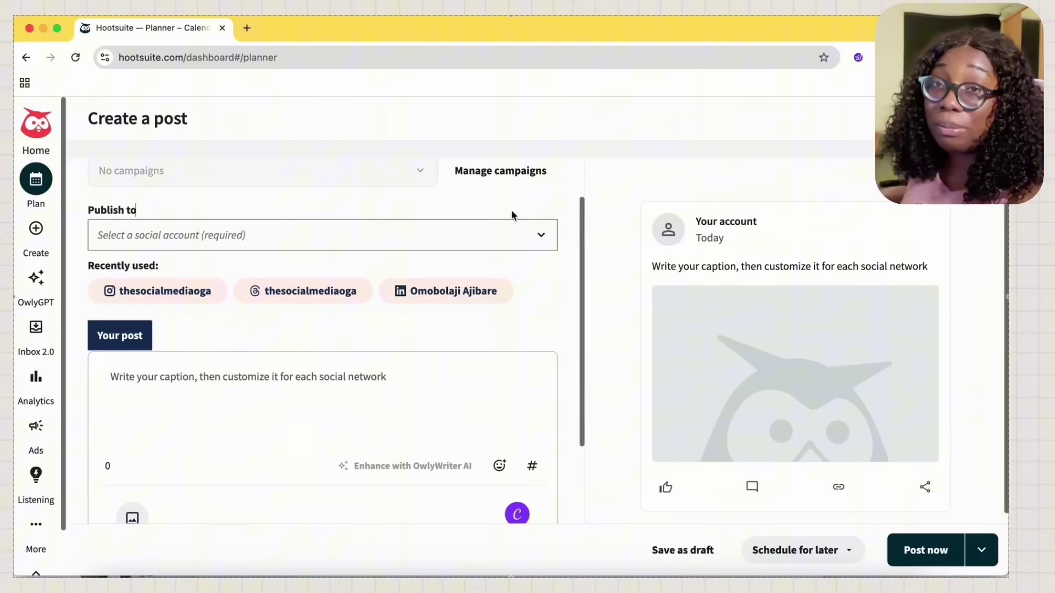
{"action": "left_click", "coordinate": [203, 294]}
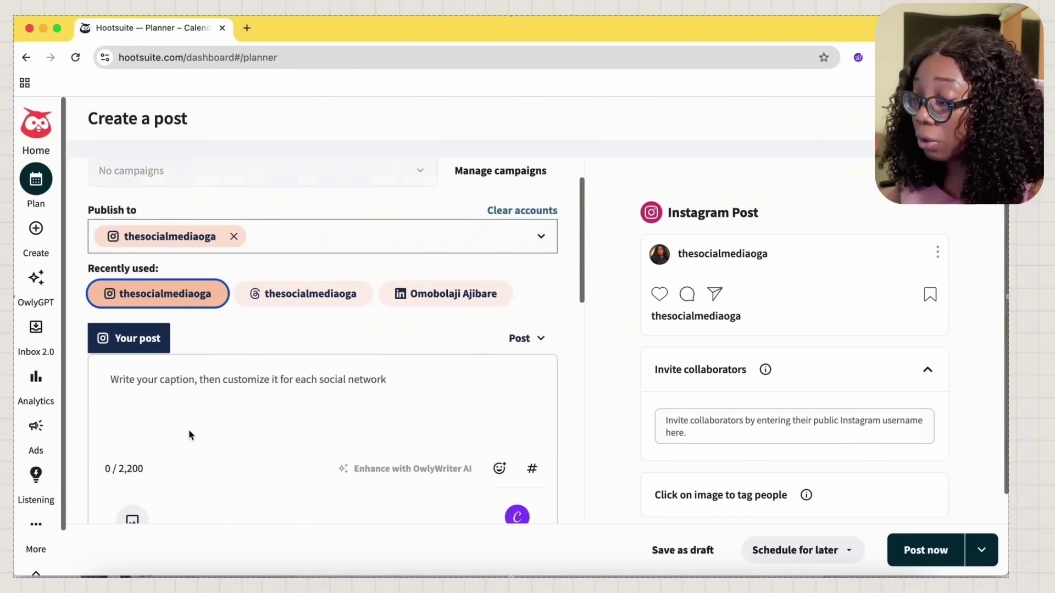
{"action": "scroll", "coordinate": [189, 430], "scroll_direction": "down", "scroll_amount": 2}
- Upload 192.jpg through 200.jpg from the 75 social challenge folder as the carousel images
{"action": "left_click", "coordinate": [132, 436]}
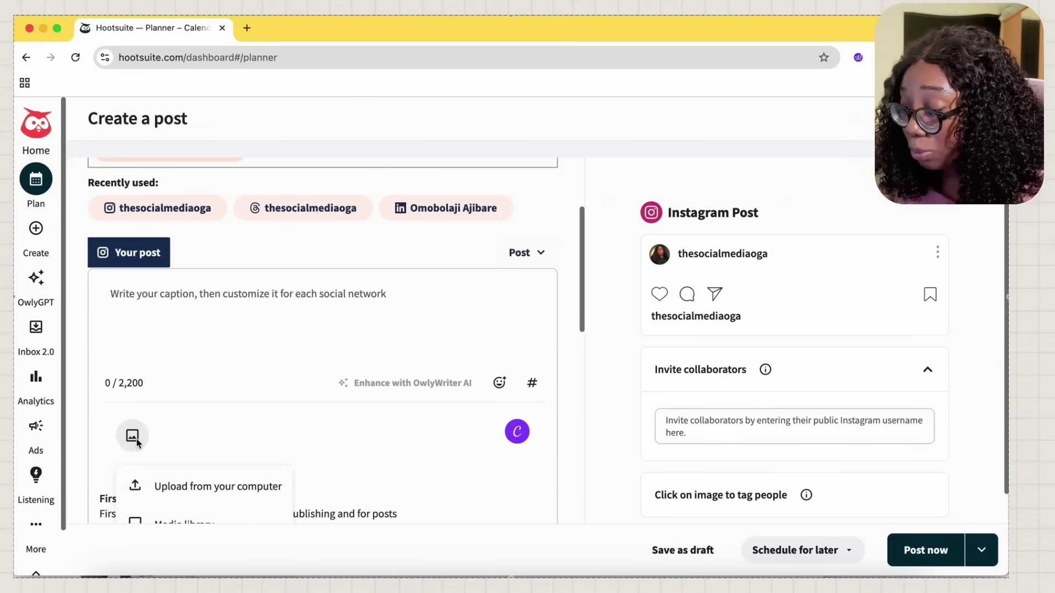
{"action": "left_click", "coordinate": [187, 486]}
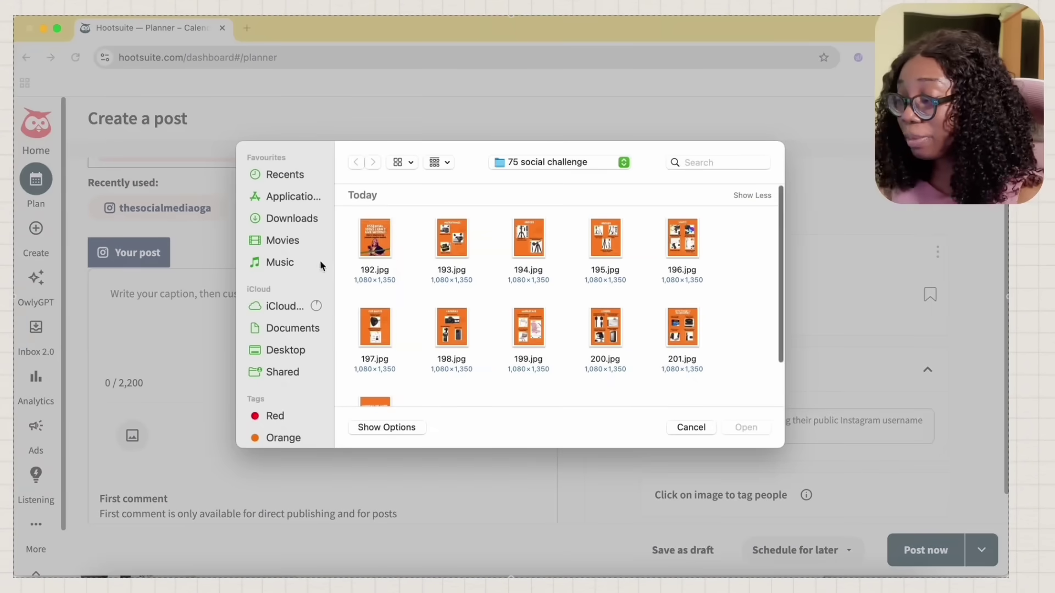
{"action": "left_click", "coordinate": [365, 248]}
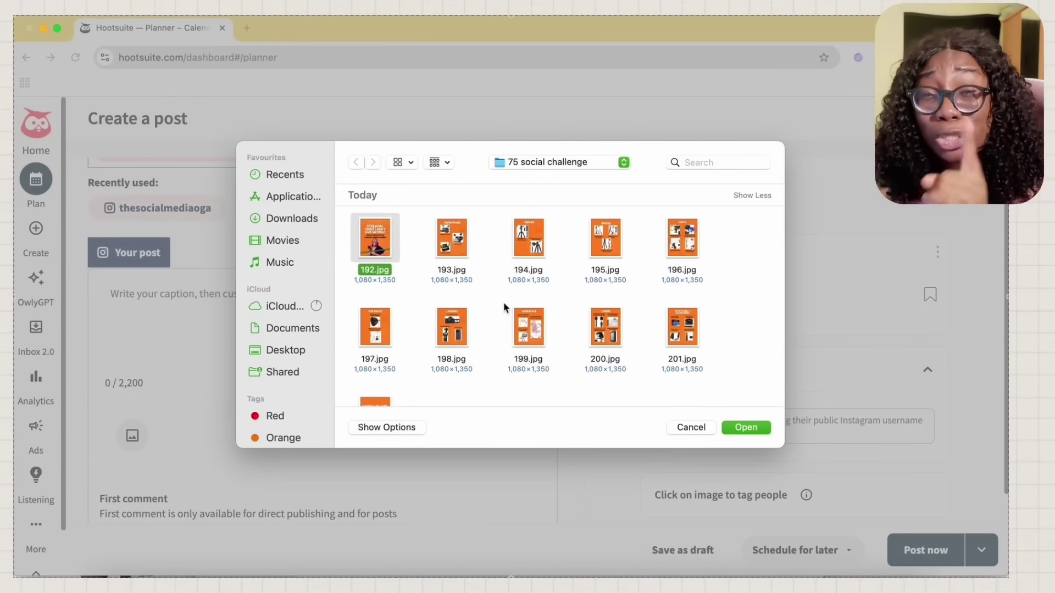
{"action": "left_click", "coordinate": [453, 248], "text": "super"}
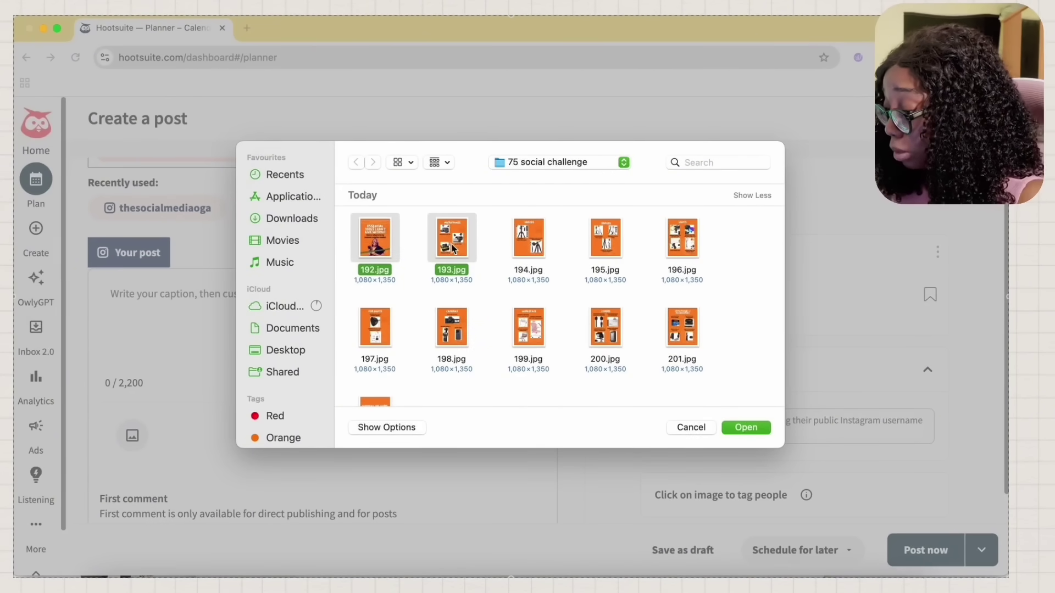
{"action": "left_click", "coordinate": [531, 252], "text": "super"}
{"action": "left_click", "coordinate": [613, 250], "text": "super"}
{"action": "left_click", "coordinate": [687, 251], "text": "super"}
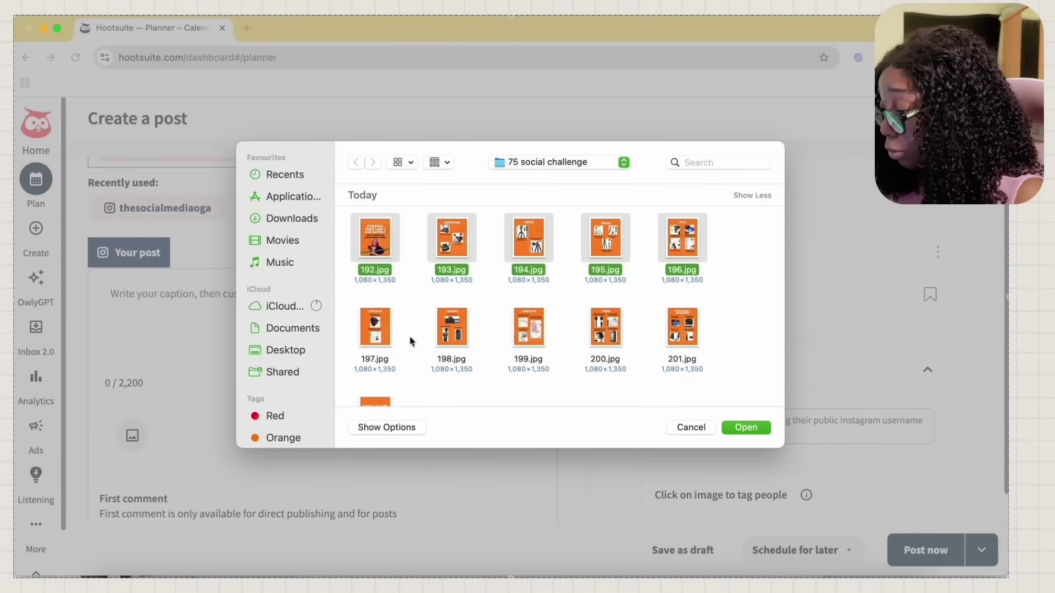
{"action": "left_click", "coordinate": [451, 333], "text": "super"}
{"action": "left_click", "coordinate": [522, 329], "text": "super"}
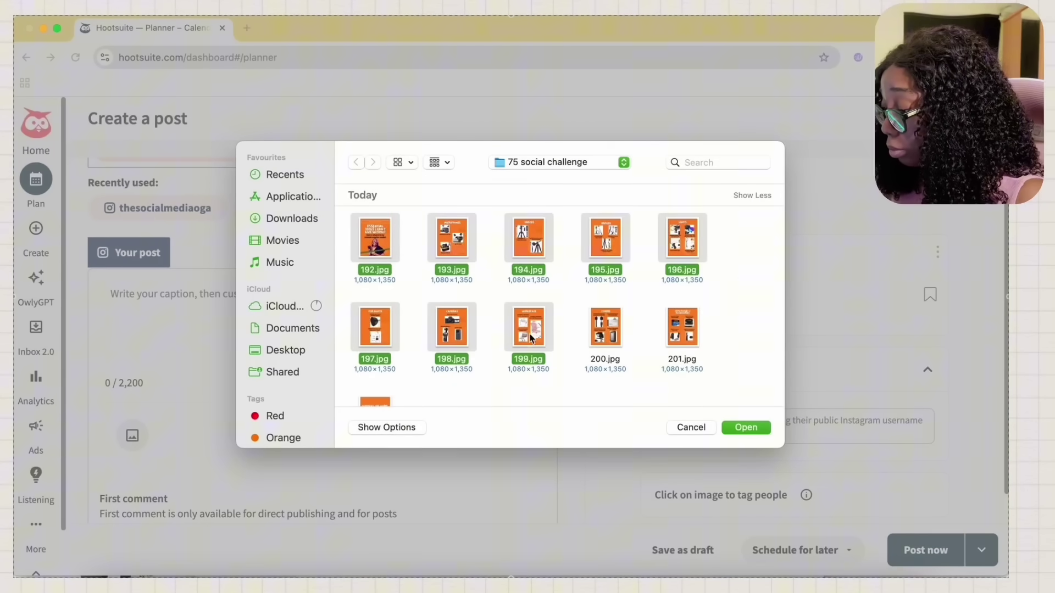
{"action": "scroll", "coordinate": [531, 338], "scroll_direction": "down", "scroll_amount": 2}
{"action": "left_click", "coordinate": [591, 299], "text": "super"}
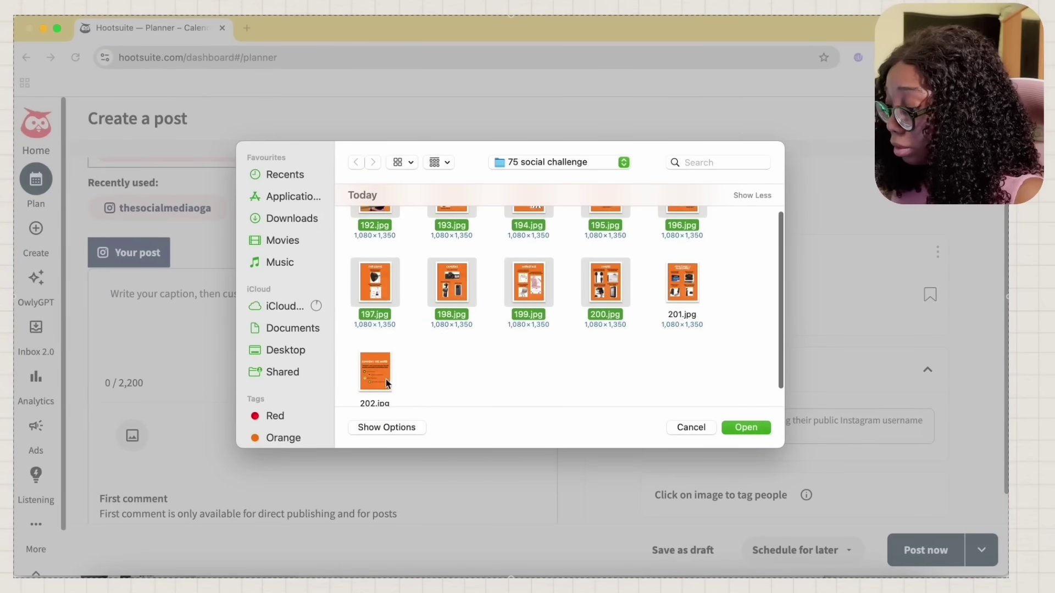
{"action": "left_click", "coordinate": [754, 425]}
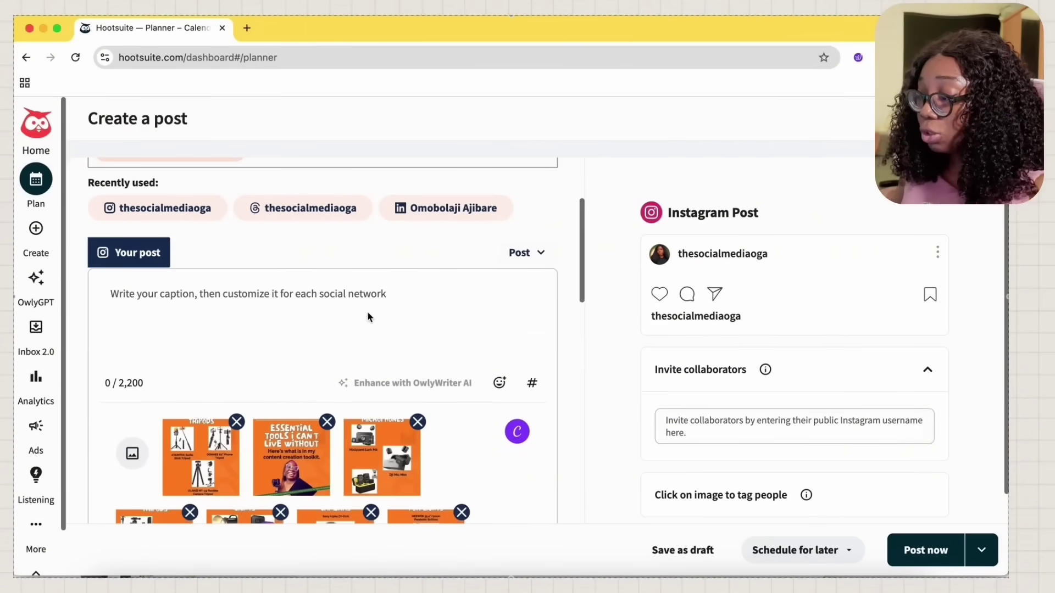
- Rearrange the carousel images, moving the camera image into the second slot of row two
{"action": "scroll", "coordinate": [809, 337], "scroll_direction": "down", "scroll_amount": 4}
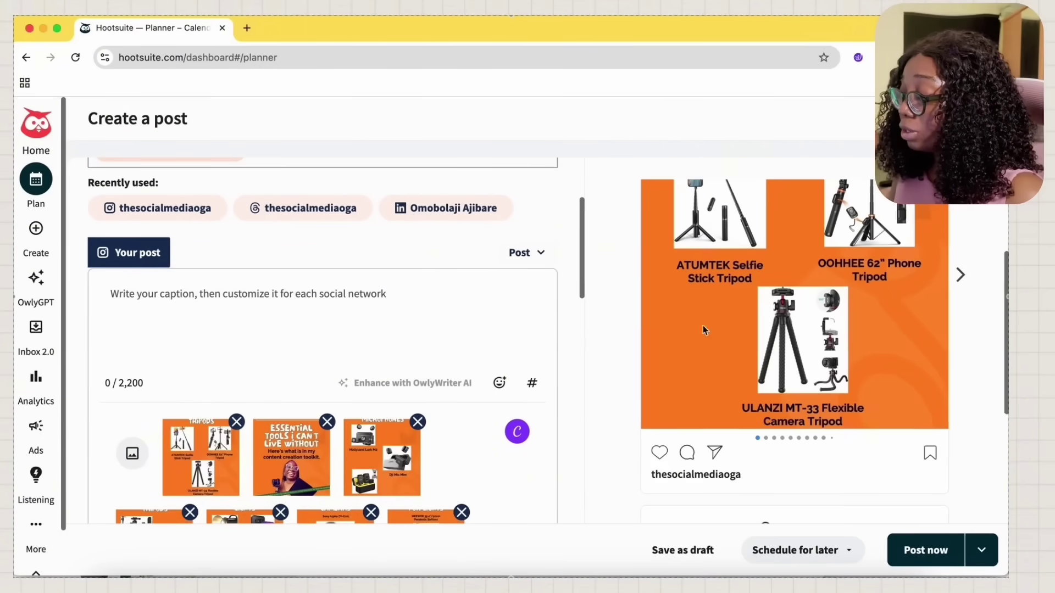
{"action": "scroll", "coordinate": [335, 428], "scroll_direction": "down", "scroll_amount": 3}
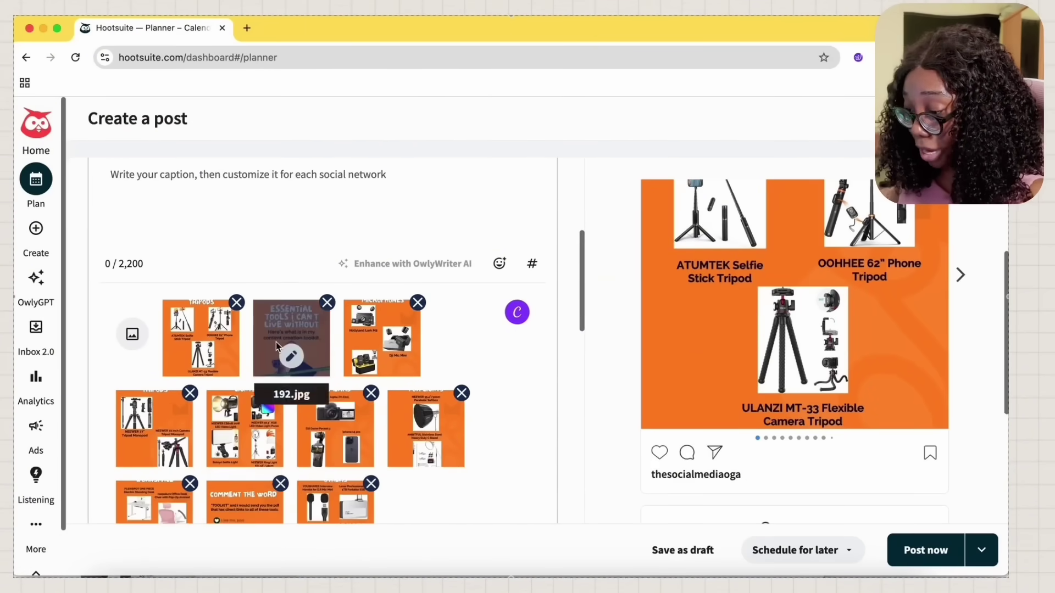
{"action": "left_click_drag", "start_coordinate": [276, 342], "coordinate": [153, 337]}
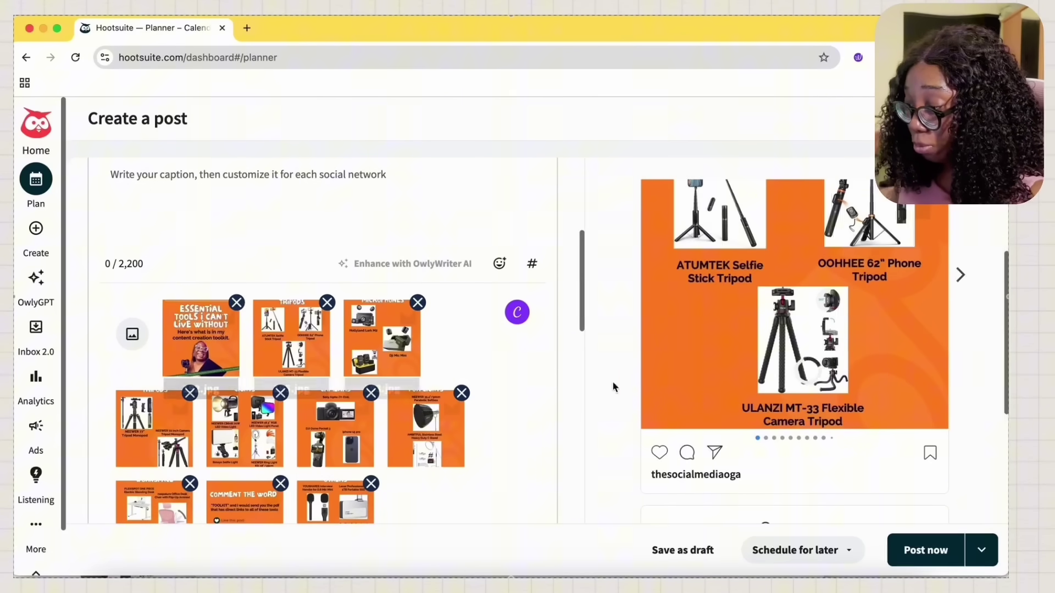
{"action": "scroll", "coordinate": [811, 356], "scroll_direction": "up", "scroll_amount": 1}
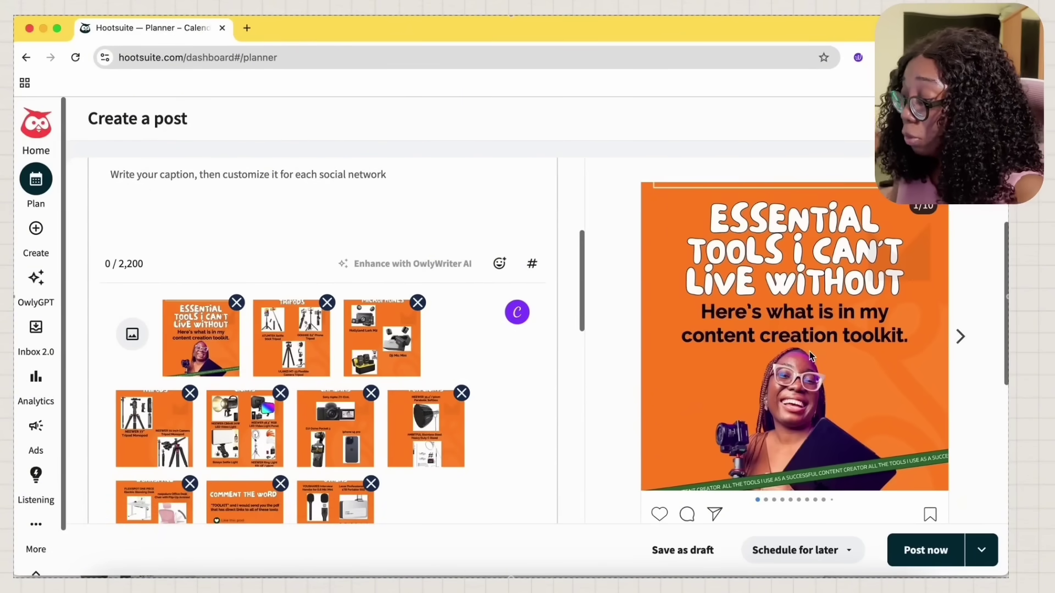
{"action": "scroll", "coordinate": [810, 356], "scroll_direction": "down", "scroll_amount": 3}
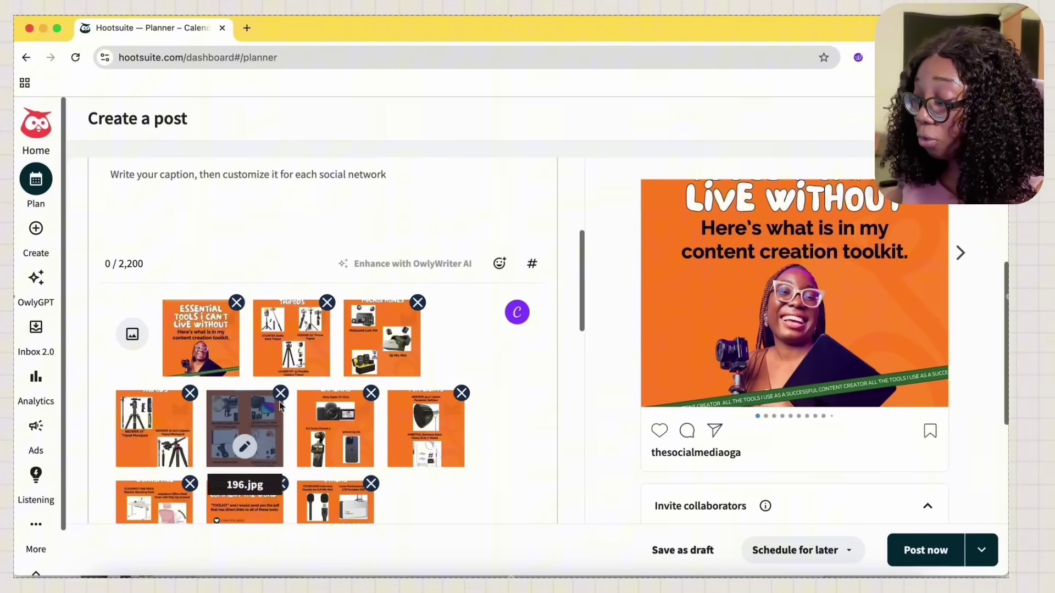
{"action": "scroll", "coordinate": [279, 385], "scroll_direction": "down", "scroll_amount": 3}
{"action": "left_click_drag", "start_coordinate": [279, 405], "coordinate": [387, 378]}
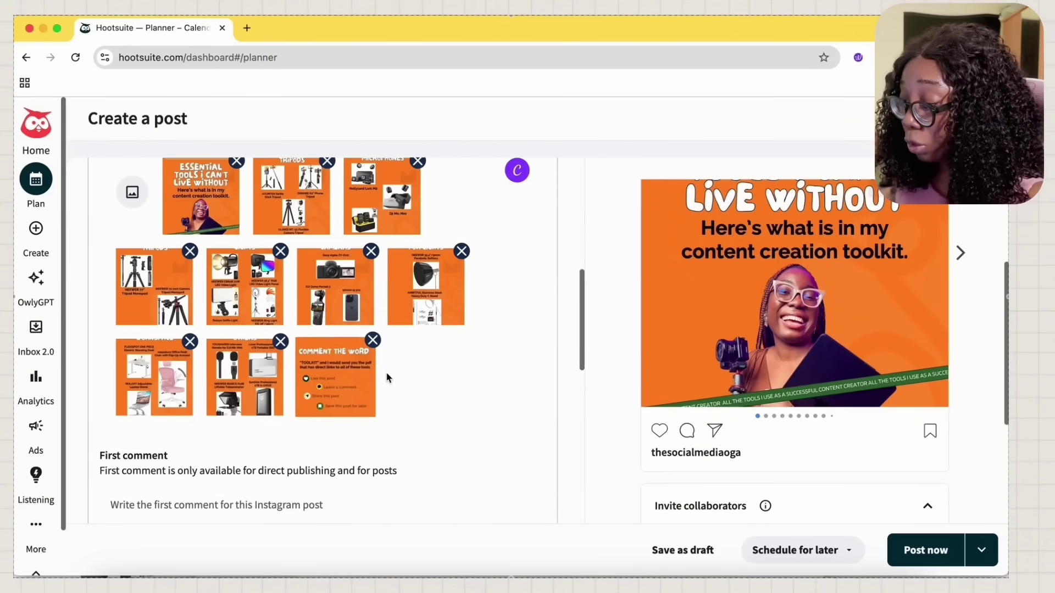
{"action": "left_click_drag", "start_coordinate": [351, 279], "coordinate": [248, 286]}
{"action": "scroll", "coordinate": [798, 282], "scroll_direction": "up", "scroll_amount": 2}
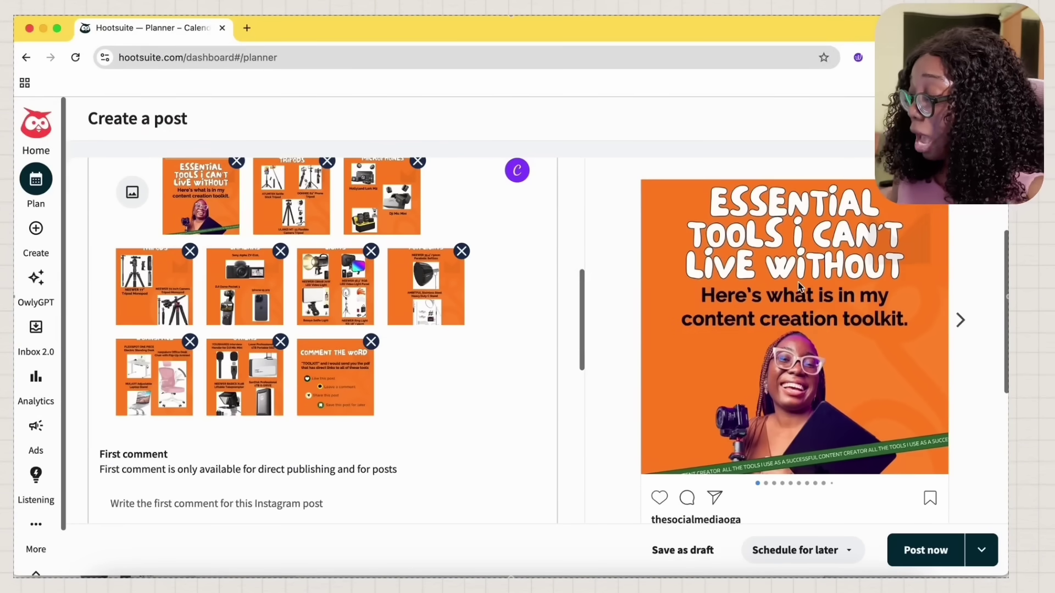
- Page through the Instagram preview to the carousel's final 'Comment the word' slide
{"action": "left_click", "coordinate": [960, 321]}
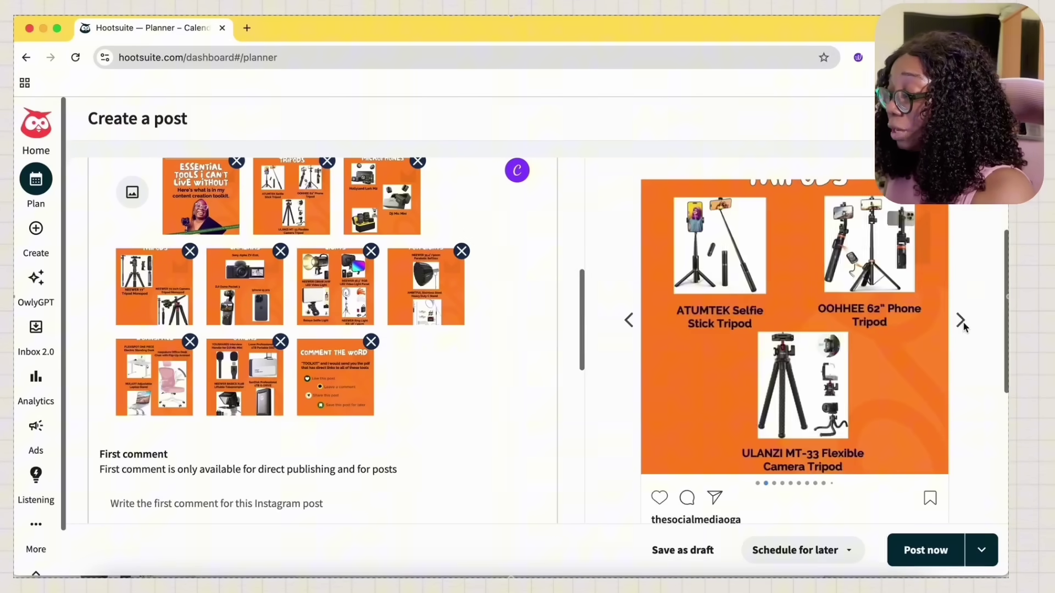
{"action": "left_click", "coordinate": [960, 321]}
{"action": "left_click", "coordinate": [961, 321]}
{"action": "left_click", "coordinate": [960, 321]}
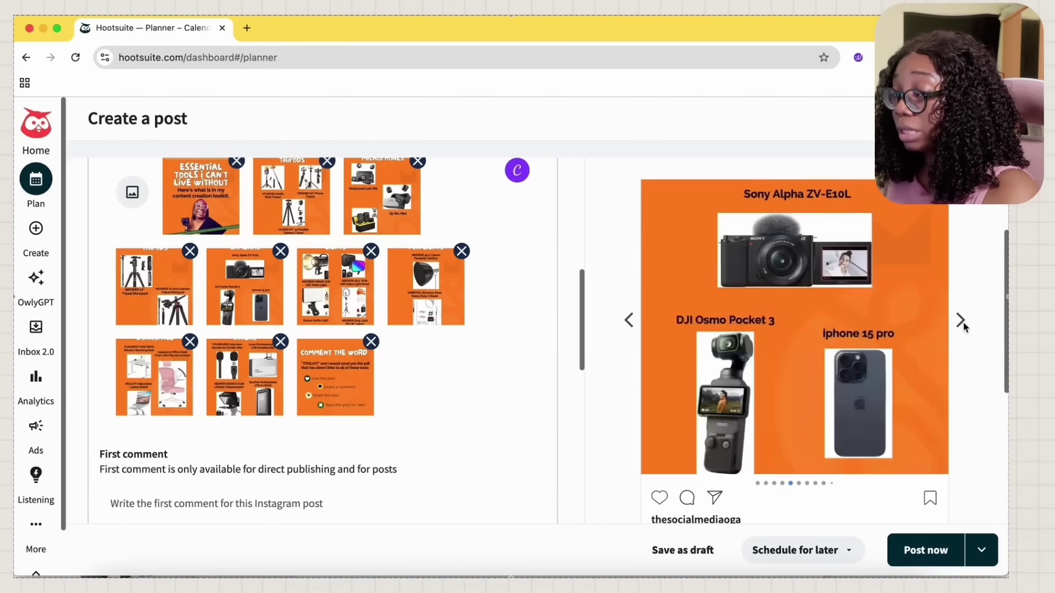
{"action": "left_click", "coordinate": [960, 321]}
{"action": "left_click", "coordinate": [960, 321]}
{"action": "left_click", "coordinate": [960, 321]}
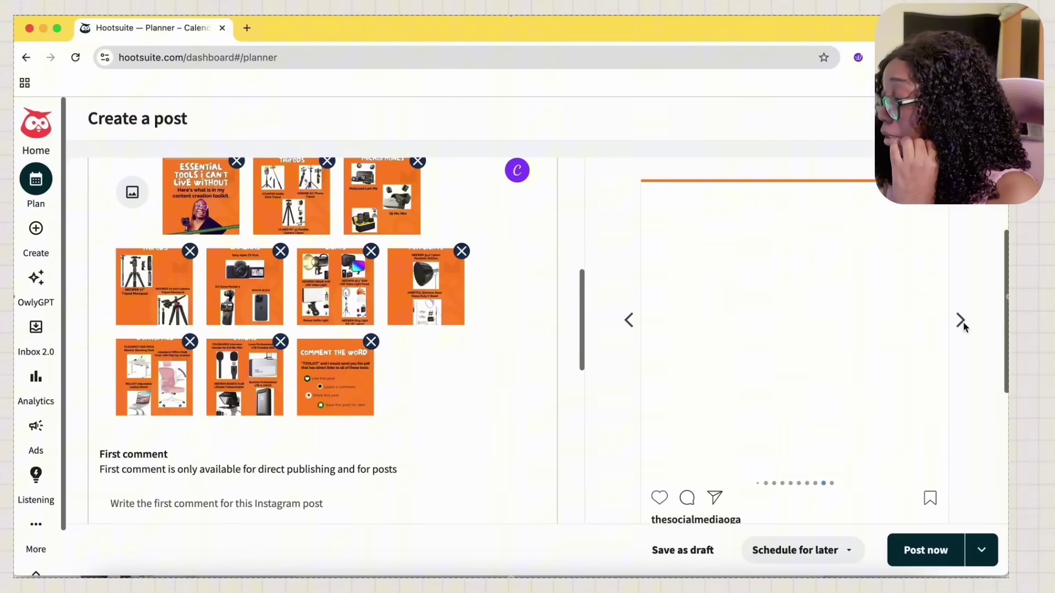
{"action": "left_click", "coordinate": [961, 321]}
{"action": "scroll", "coordinate": [793, 312], "scroll_direction": "down", "scroll_amount": 3}
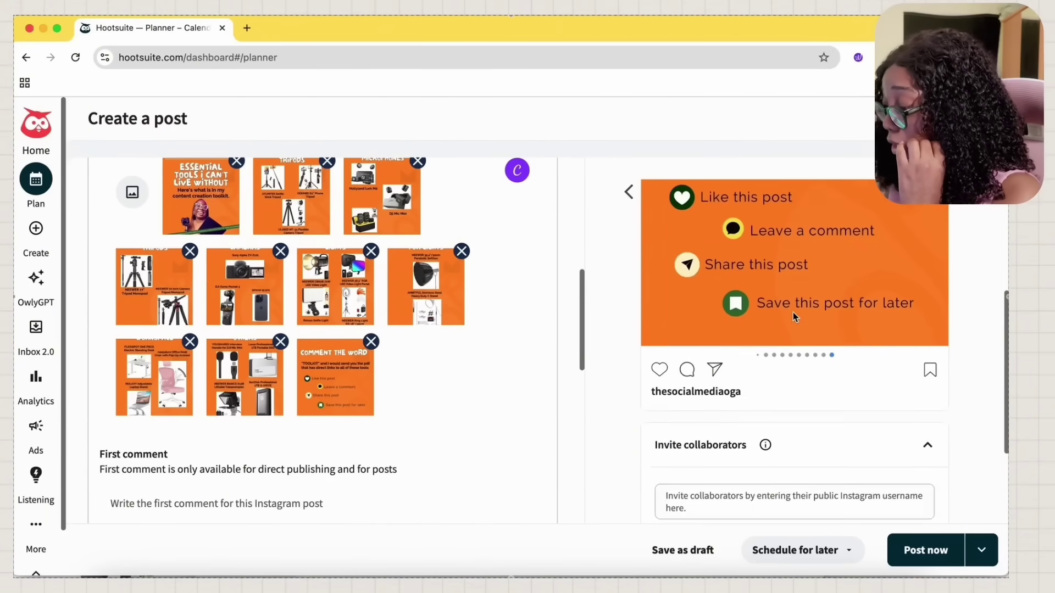
{"action": "scroll", "coordinate": [793, 312], "scroll_direction": "up", "scroll_amount": 3}
{"action": "scroll", "coordinate": [793, 312], "scroll_direction": "down", "scroll_amount": 3}
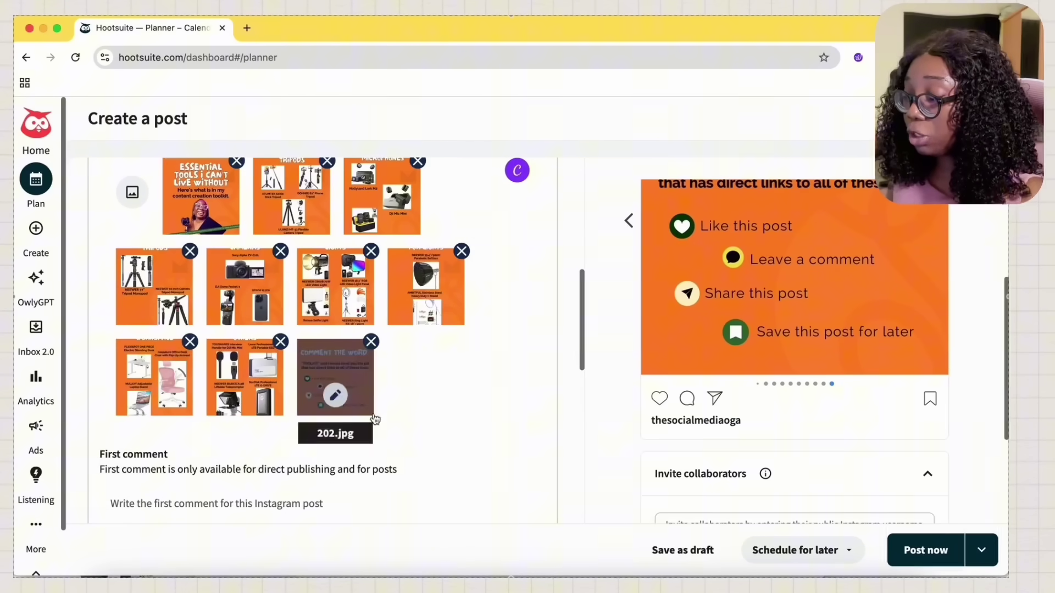
{"action": "scroll", "coordinate": [362, 424], "scroll_direction": "down", "scroll_amount": 3}
{"action": "left_click", "coordinate": [205, 365]}
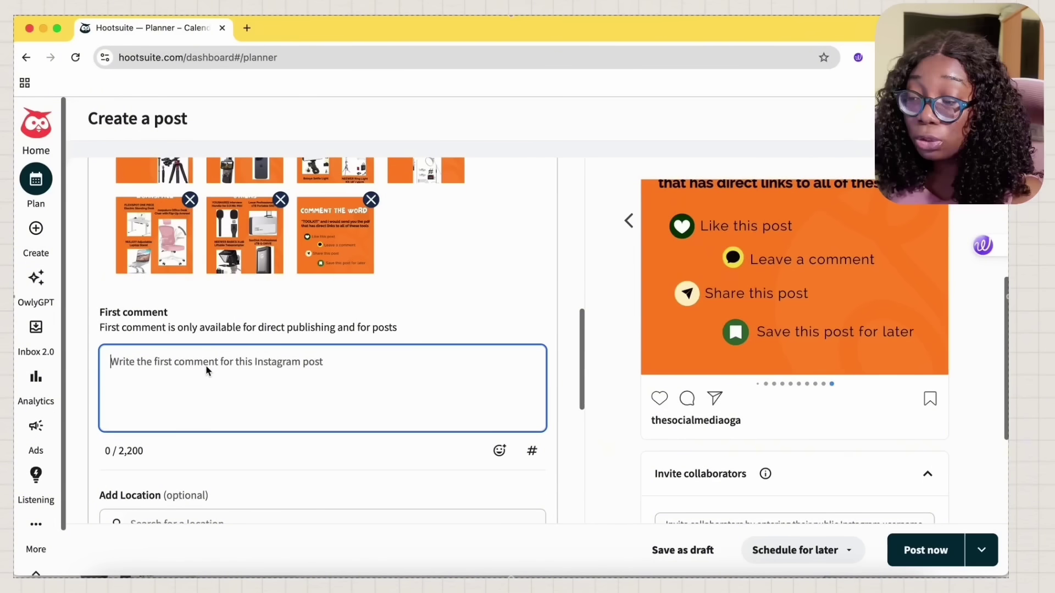
- Enter the first comment 'First to comment because I am my number 1 cheerleader.'
{"action": "type", "text": "First to"}
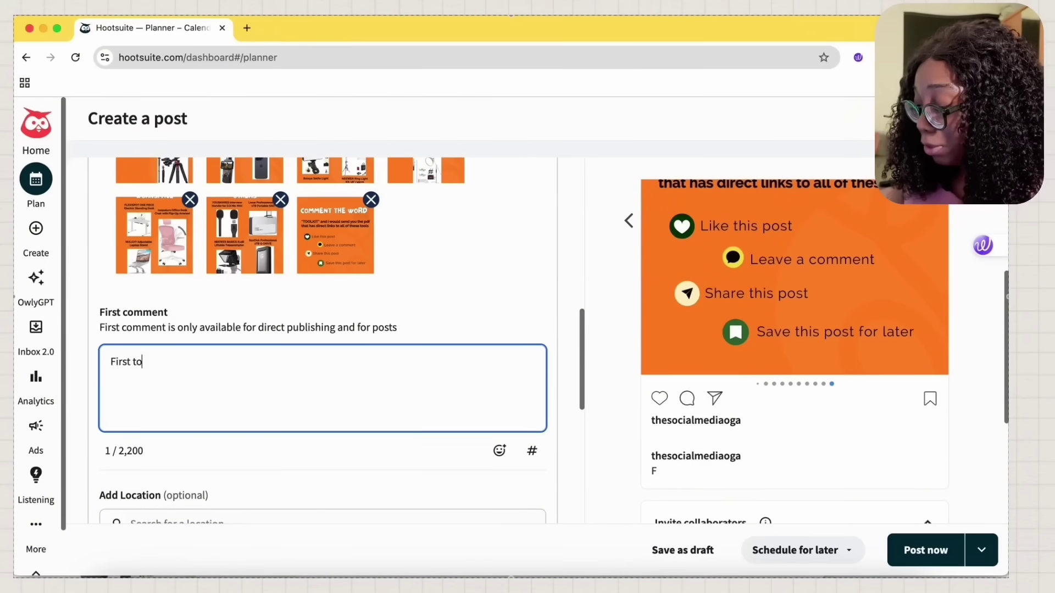
{"action": "type", "text": " comment because"}
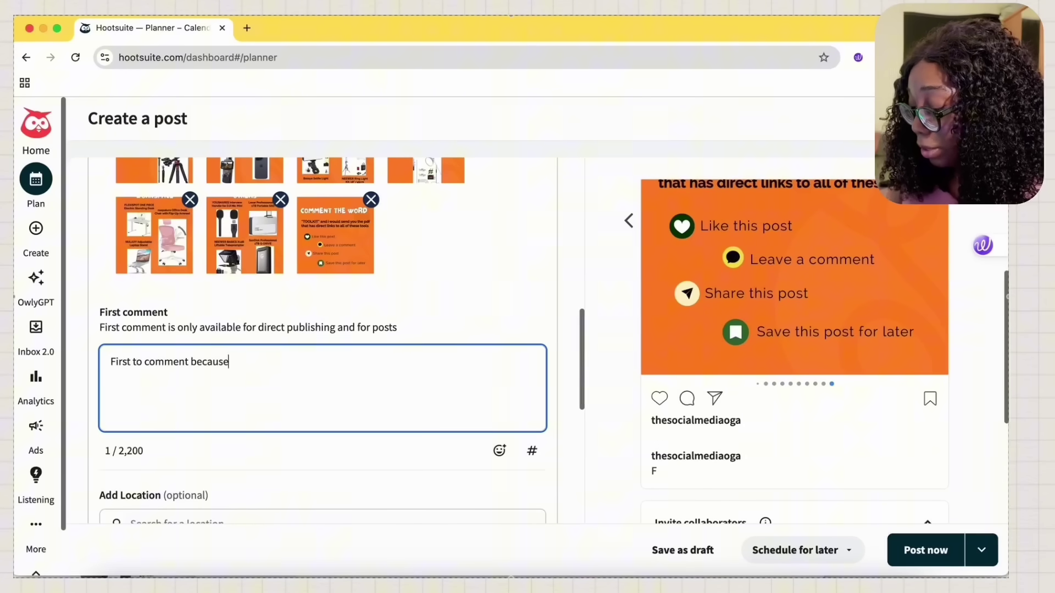
{"action": "type", "text": " I am my number "}
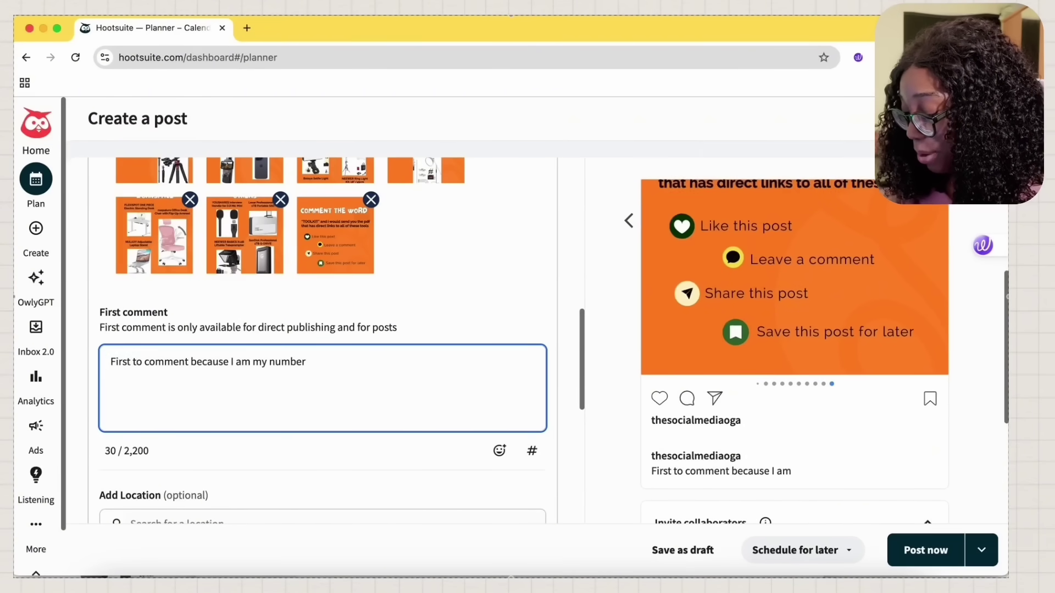
{"action": "type", "text": "1 cheerleader"}
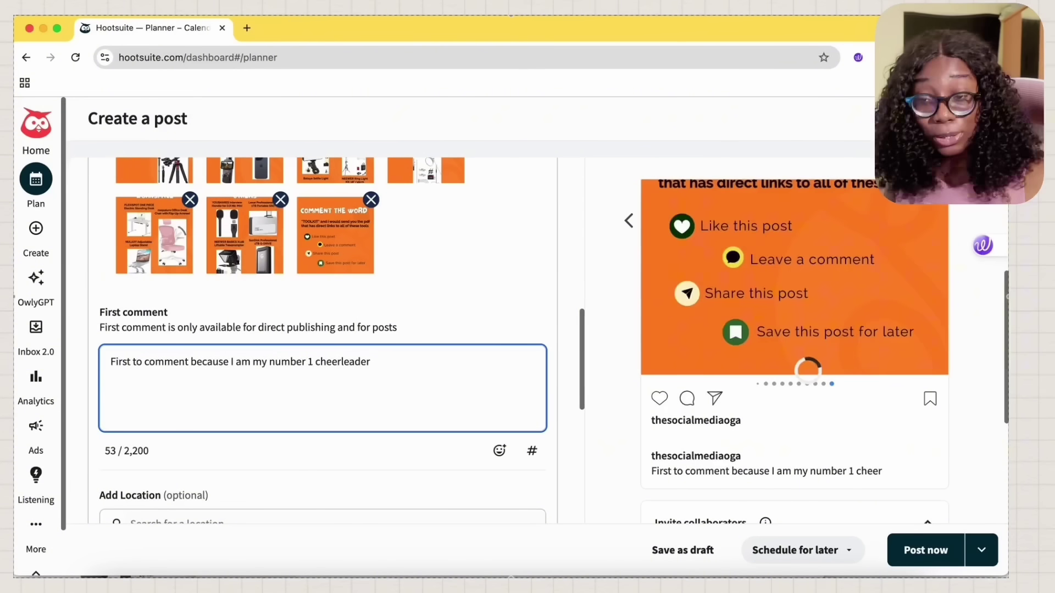
{"action": "type", "text": "."}
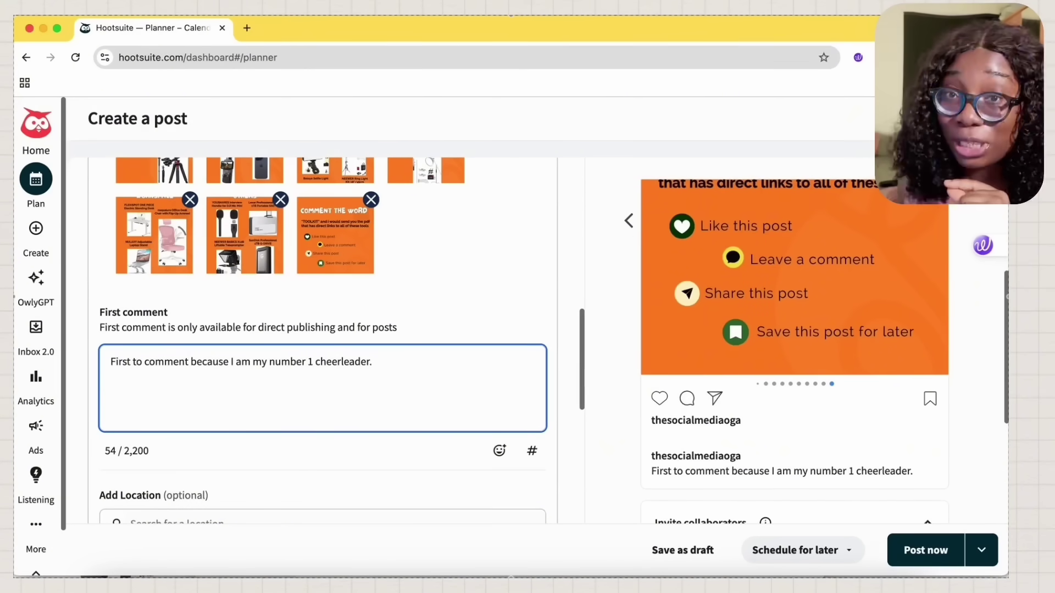
{"action": "scroll", "coordinate": [131, 348], "scroll_direction": "up", "scroll_amount": 5}
{"action": "scroll", "coordinate": [132, 348], "scroll_direction": "up", "scroll_amount": 4}
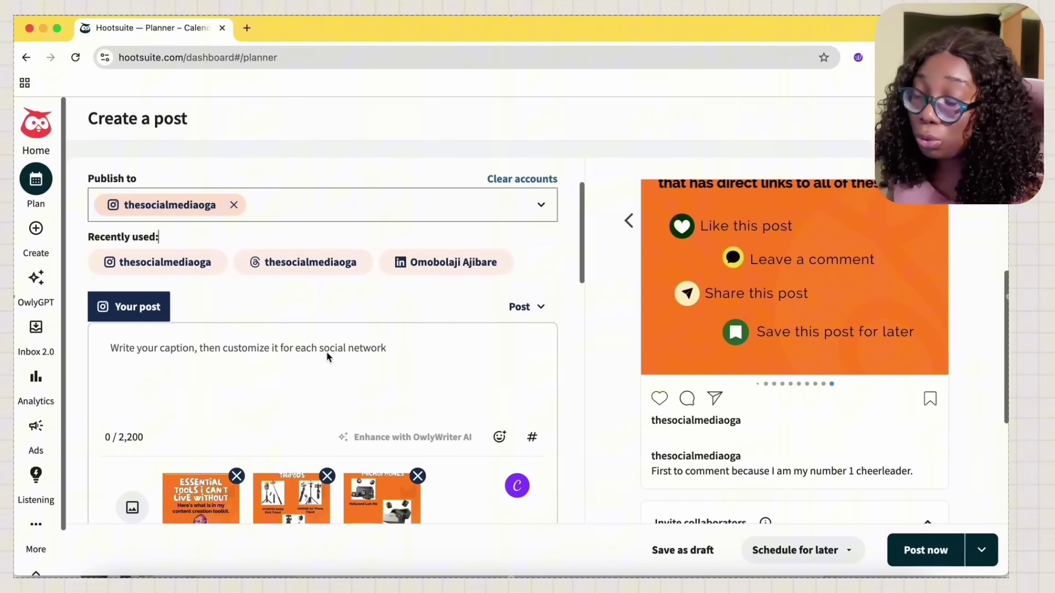
- Write the caption 'comment the word "Toolkit" and i would send you the PDF with all the direct links in your dms.'
{"action": "left_click", "coordinate": [300, 347]}
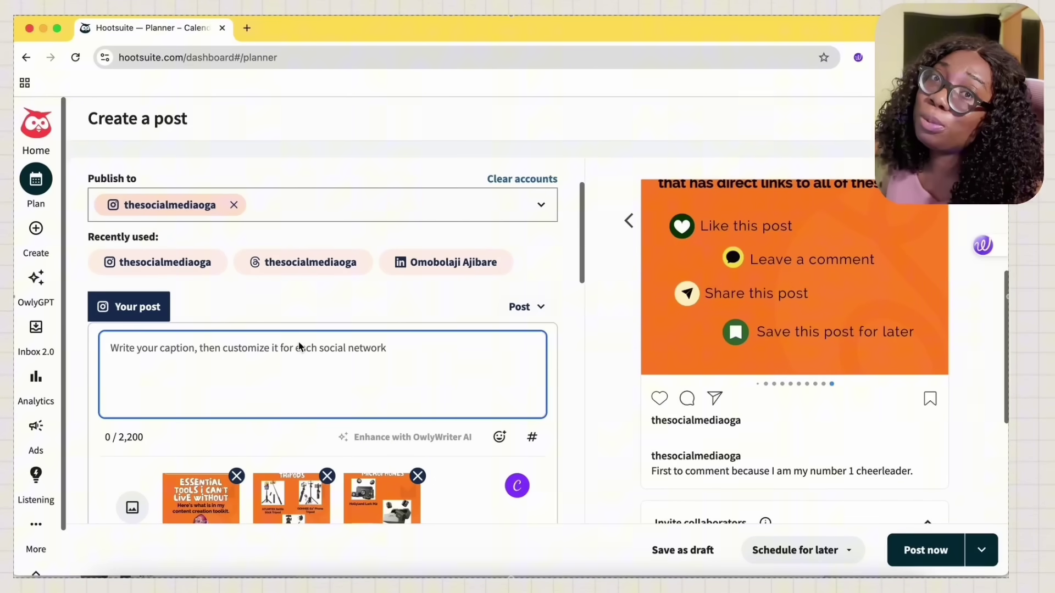
{"action": "type", "text": "c"}
{"action": "key", "text": "BackSpace"}
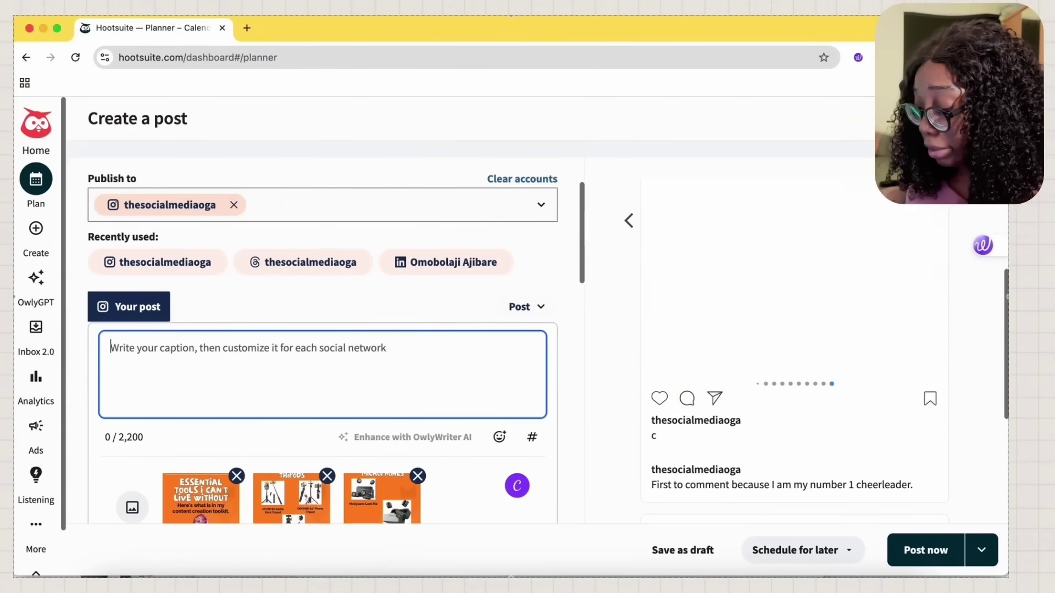
{"action": "type", "text": "comment"}
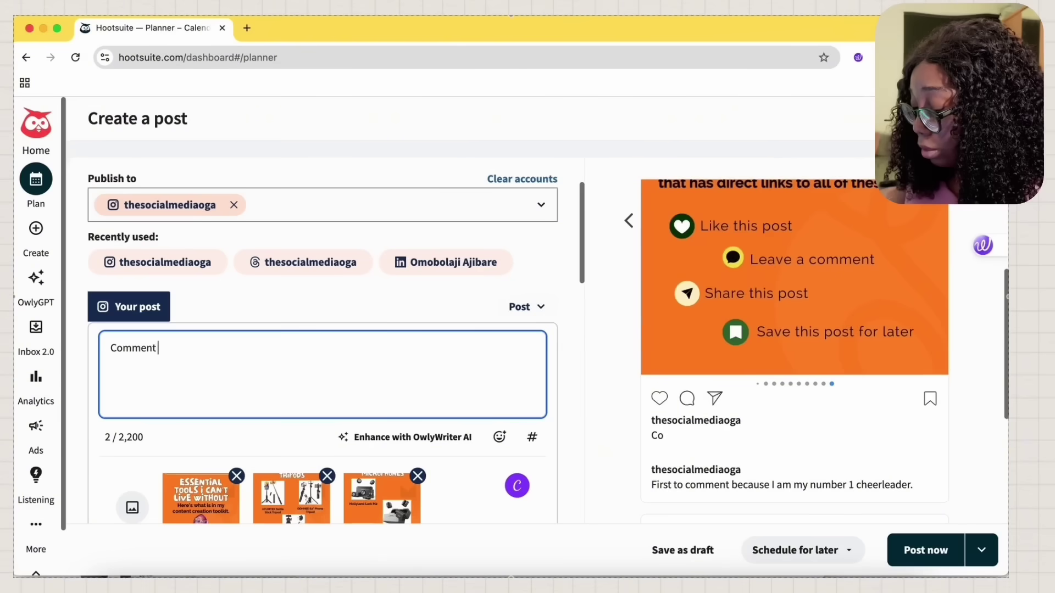
{"action": "type", "text": " the word \"Toolki"}
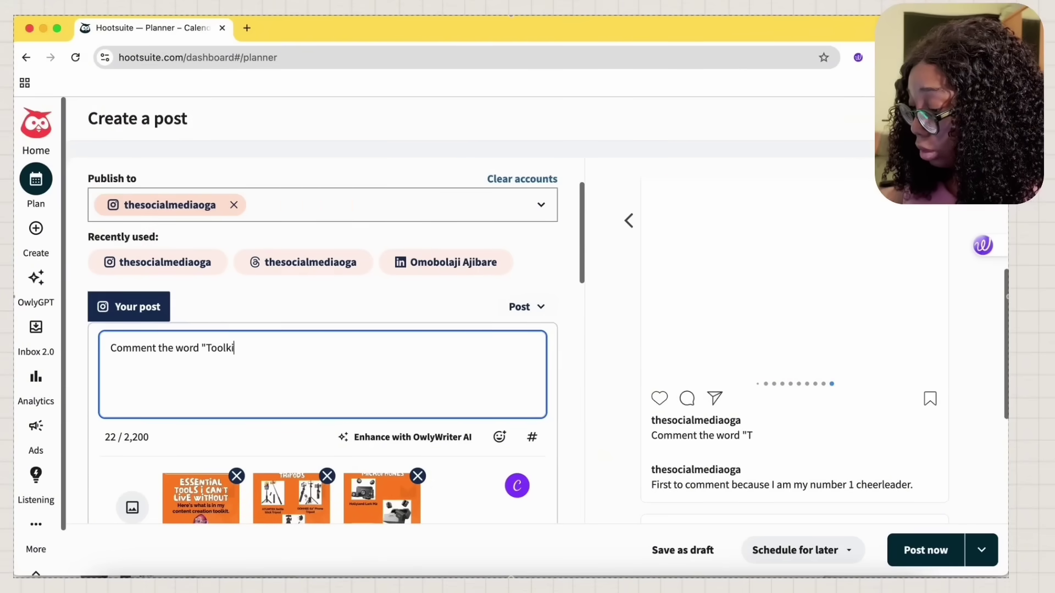
{"action": "type", "text": "t\" and i would send "}
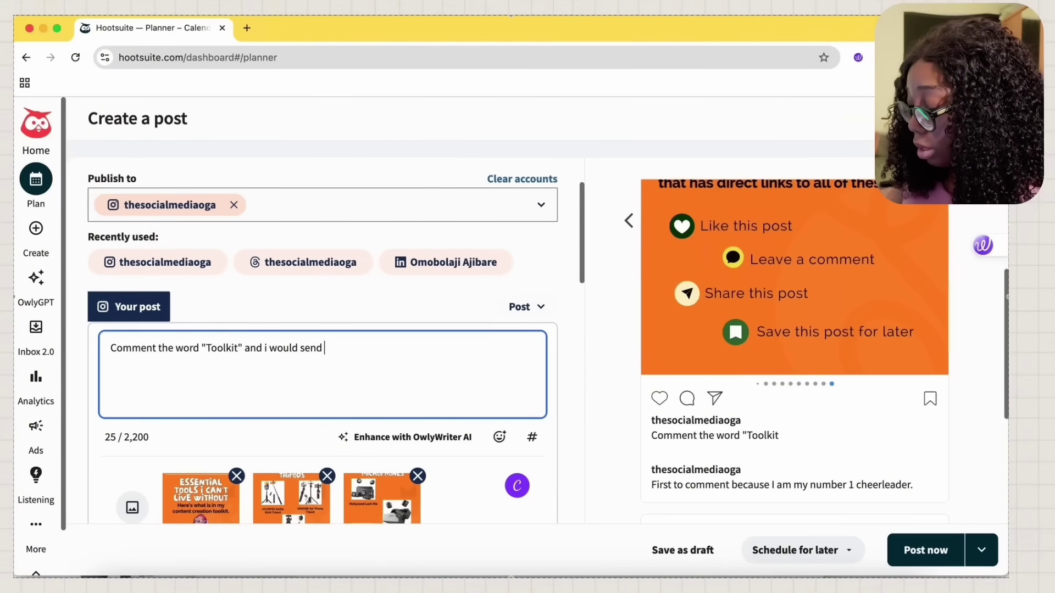
{"action": "type", "text": "you the PDF withb"}
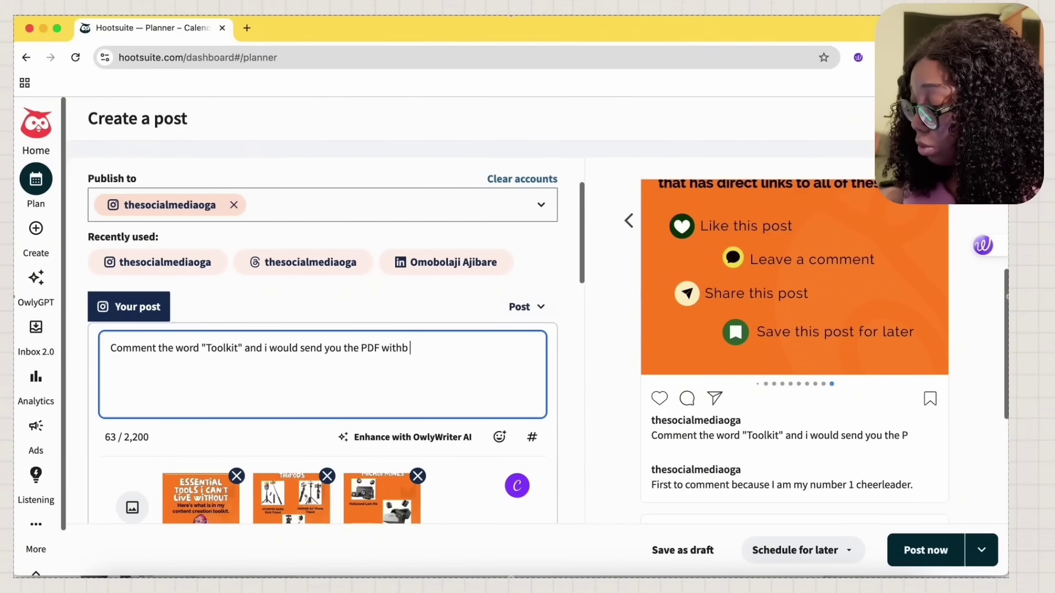
{"action": "key", "text": "BackSpace"}
{"action": "type", "text": "all the direct l"}
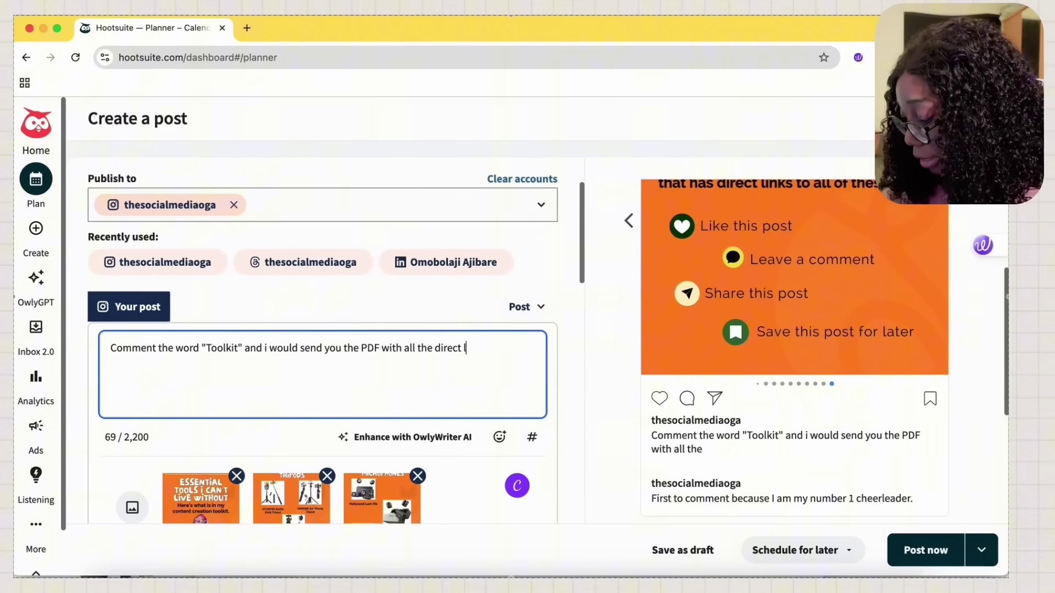
{"action": "type", "text": "inks in your dms."}
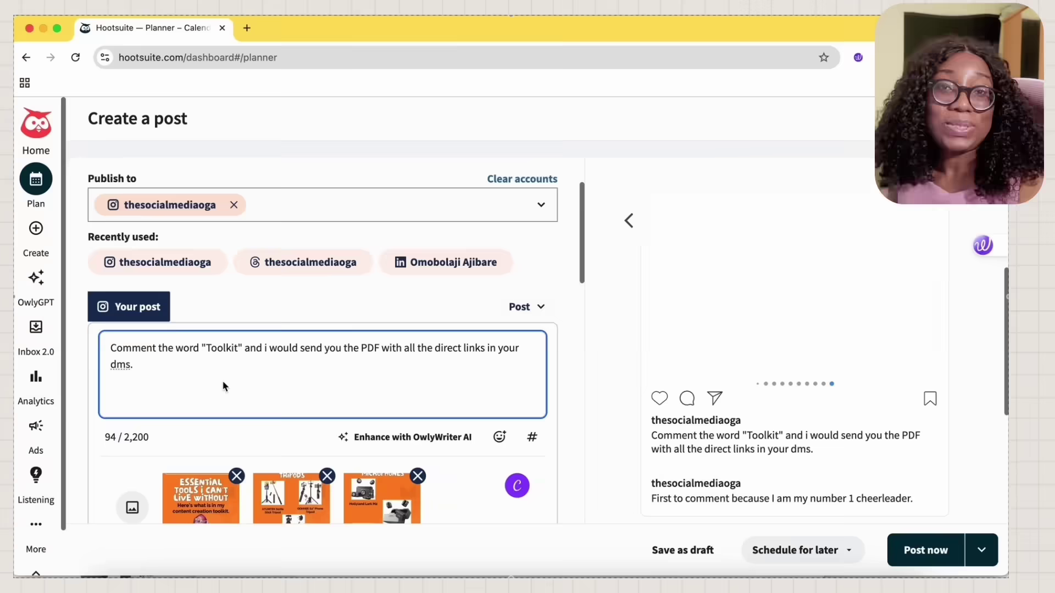
- Add #creatorscode after the caption and move it onto its own line
{"action": "scroll", "coordinate": [224, 384], "scroll_direction": "down", "scroll_amount": 3}
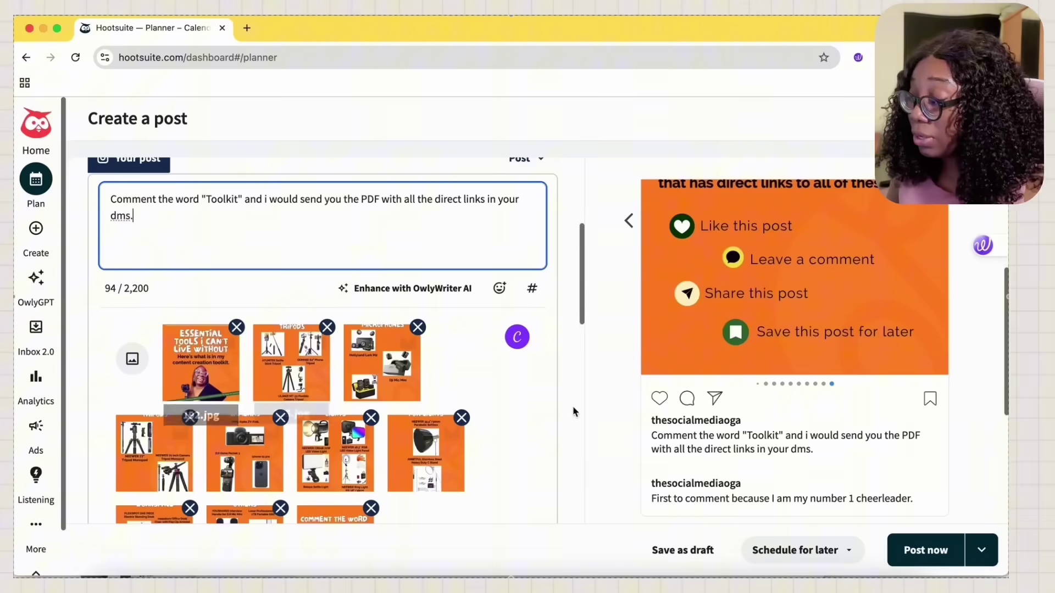
{"action": "scroll", "coordinate": [742, 413], "scroll_direction": "down", "scroll_amount": 5}
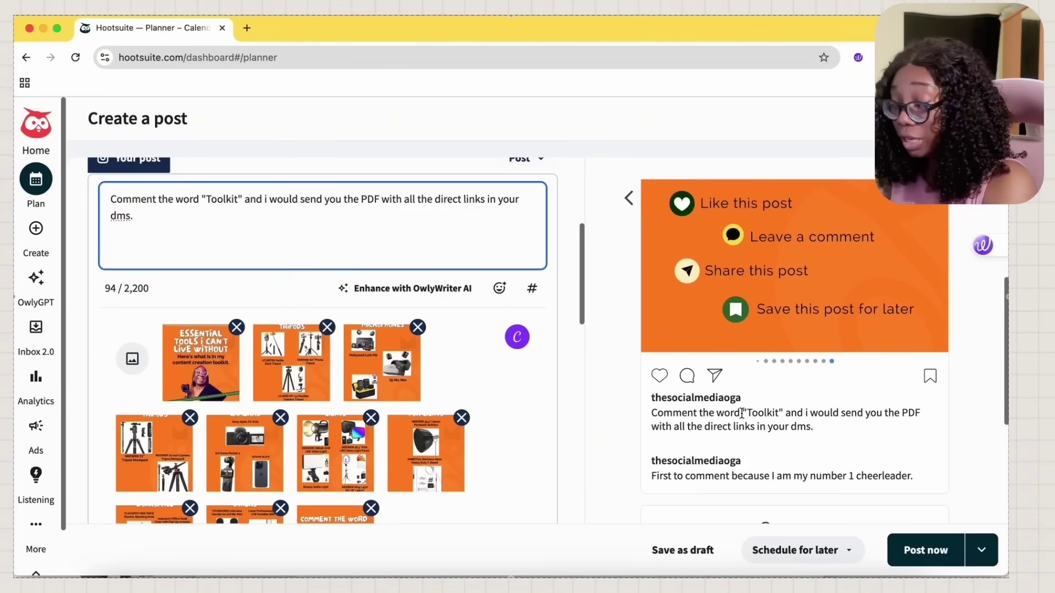
{"action": "left_click", "coordinate": [135, 215]}
{"action": "type", "text": "dms.  "}
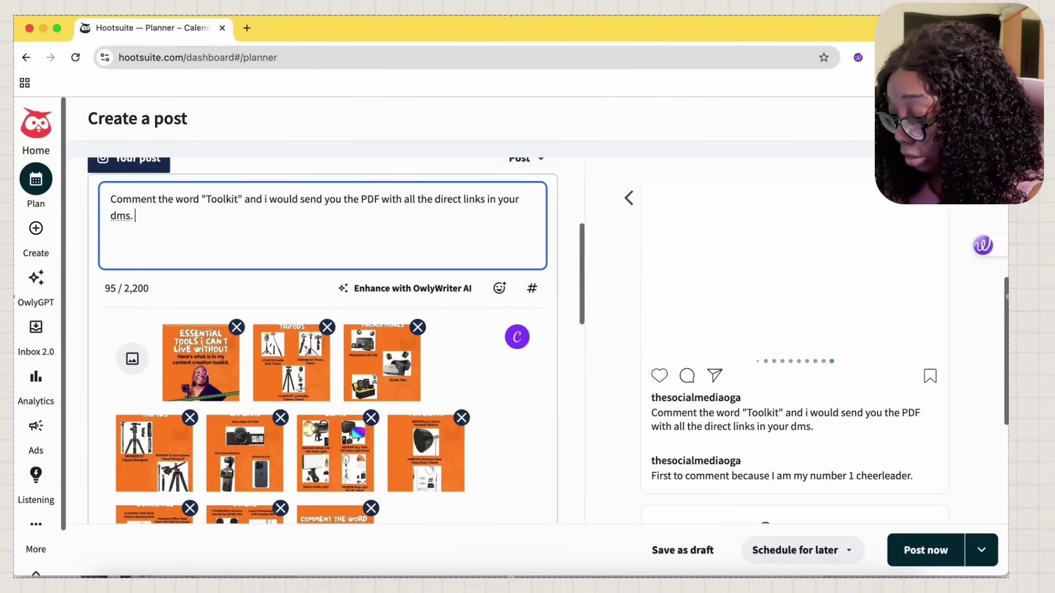
{"action": "type", "text": "#creat"}
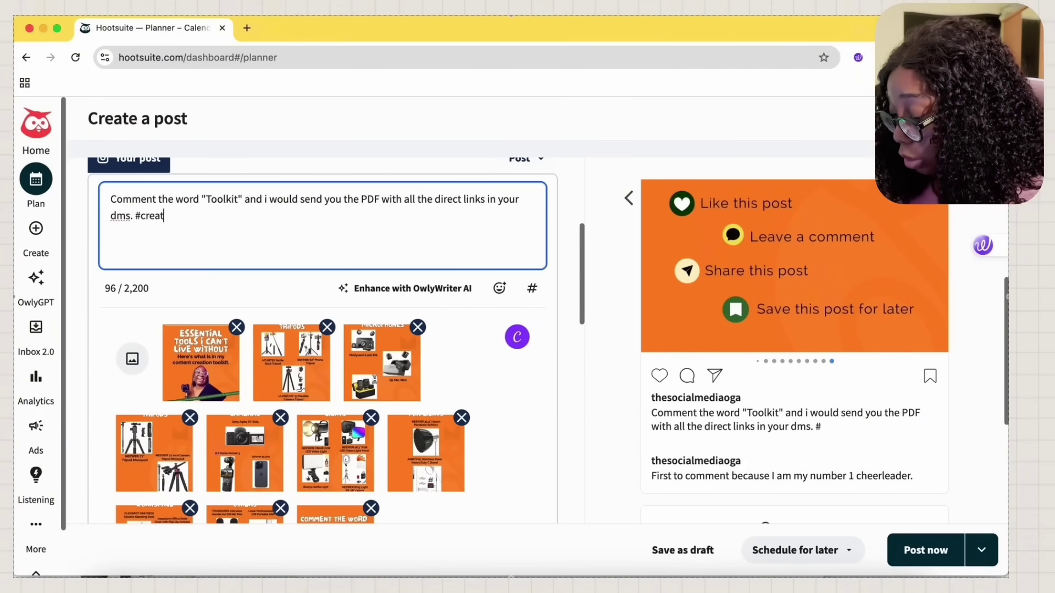
{"action": "type", "text": "orscode"}
{"action": "left_click", "coordinate": [135, 216]}
{"action": "key", "text": "Return"}
{"action": "key", "text": "Return"}
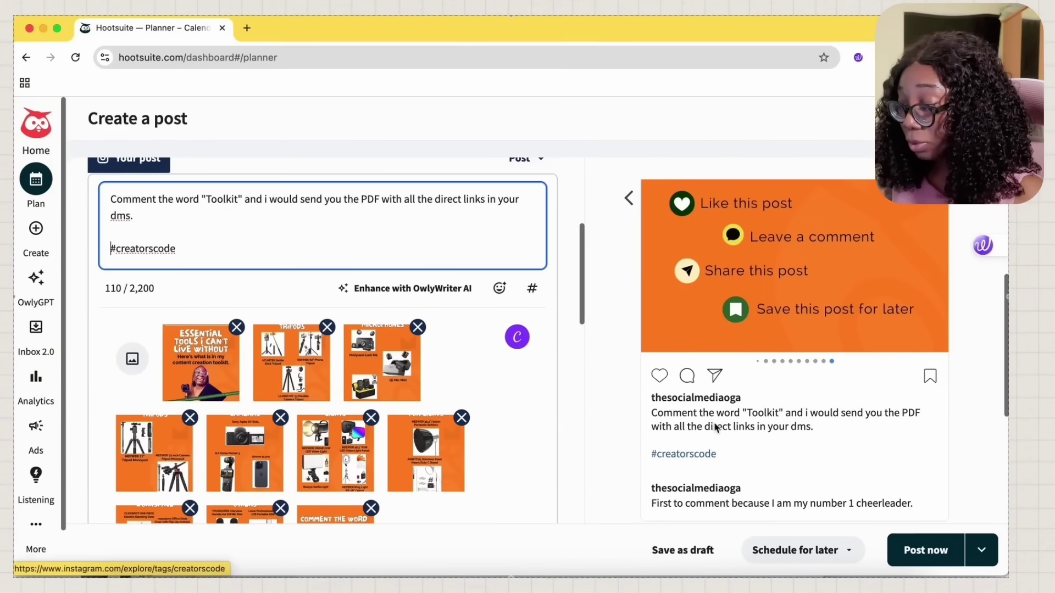
- Search 'manchester' in Add Location and set Manchester UK as the post's location
{"action": "scroll", "coordinate": [339, 314], "scroll_direction": "down", "scroll_amount": 5}
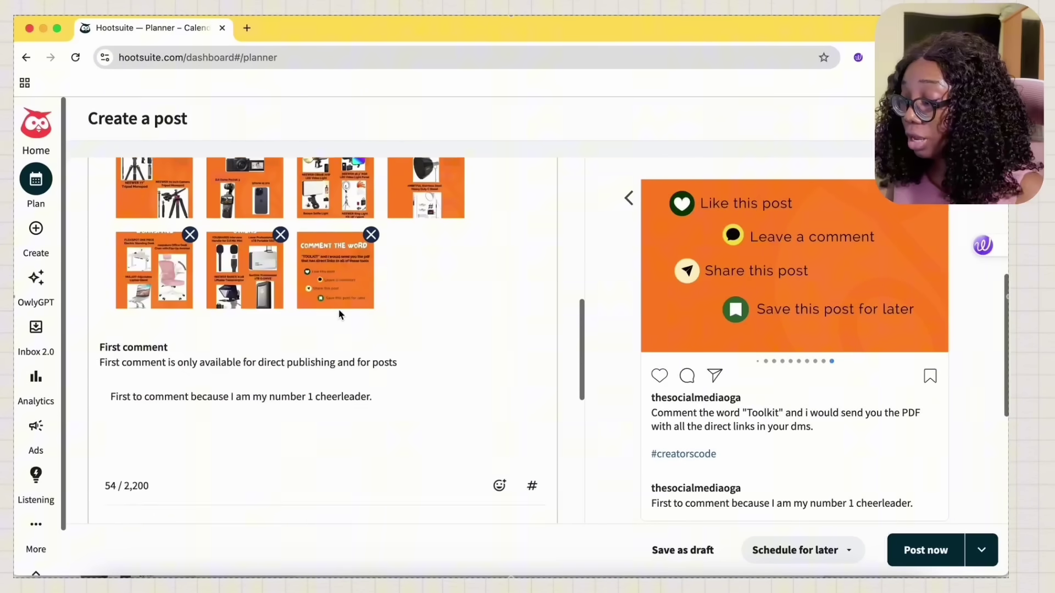
{"action": "left_click", "coordinate": [282, 423]}
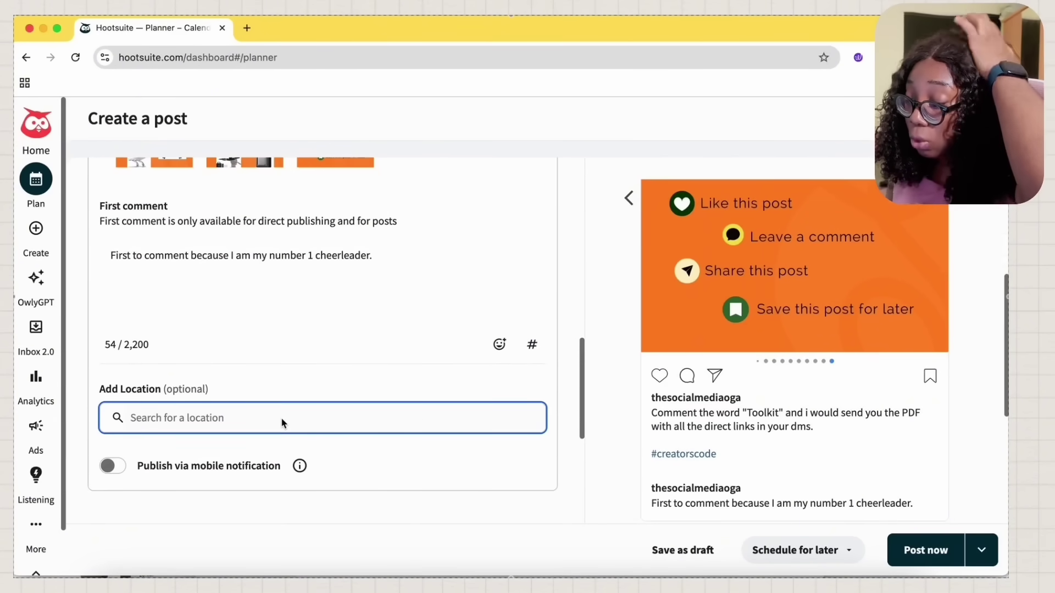
{"action": "type", "text": "manchester"}
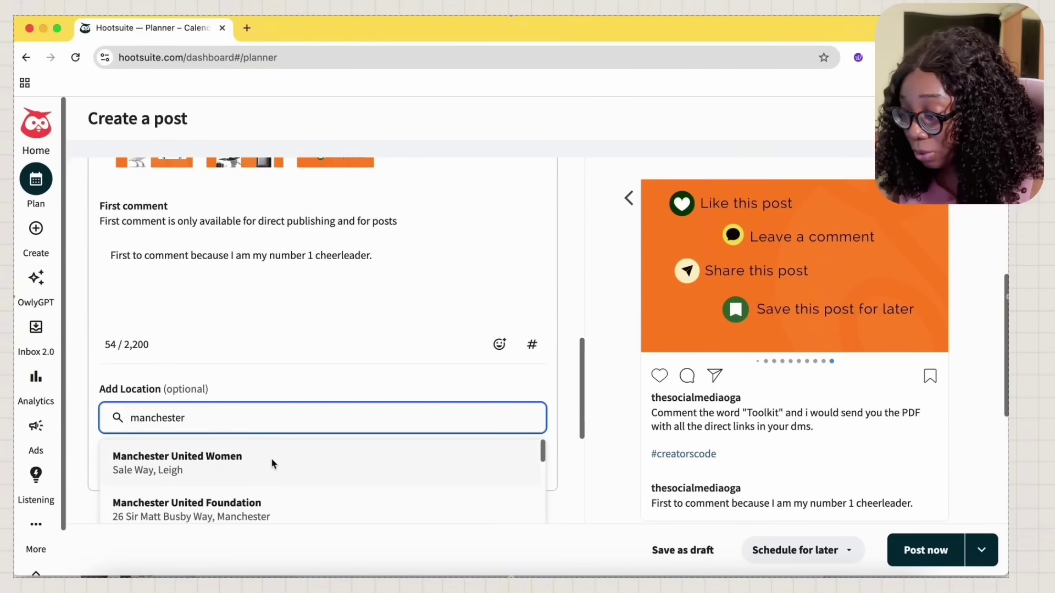
{"action": "scroll", "coordinate": [259, 460], "scroll_direction": "down", "scroll_amount": 1}
{"action": "scroll", "coordinate": [260, 462], "scroll_direction": "down", "scroll_amount": 5}
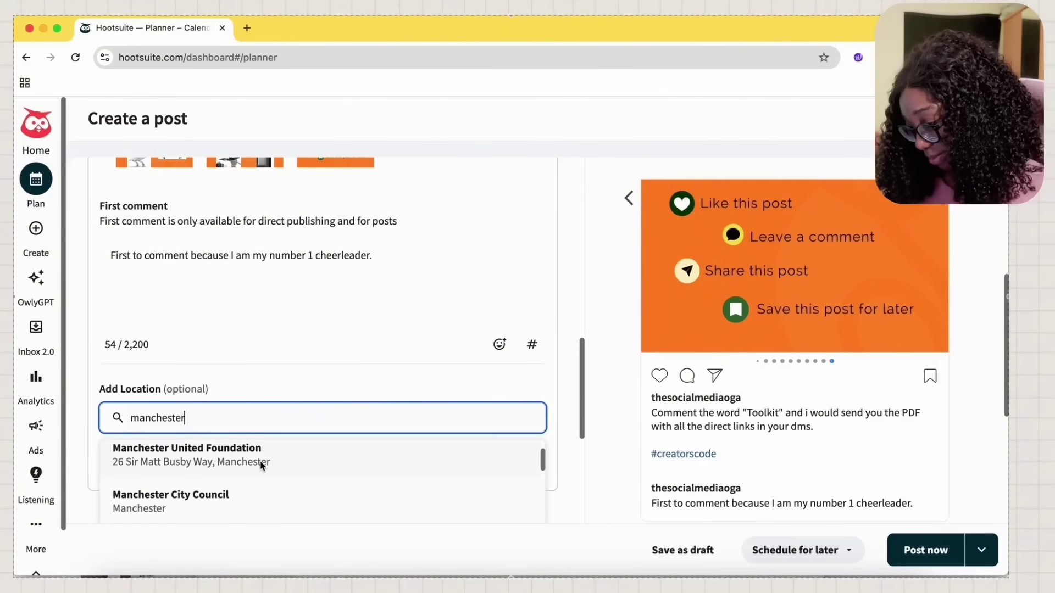
{"action": "scroll", "coordinate": [260, 463], "scroll_direction": "down", "scroll_amount": 5}
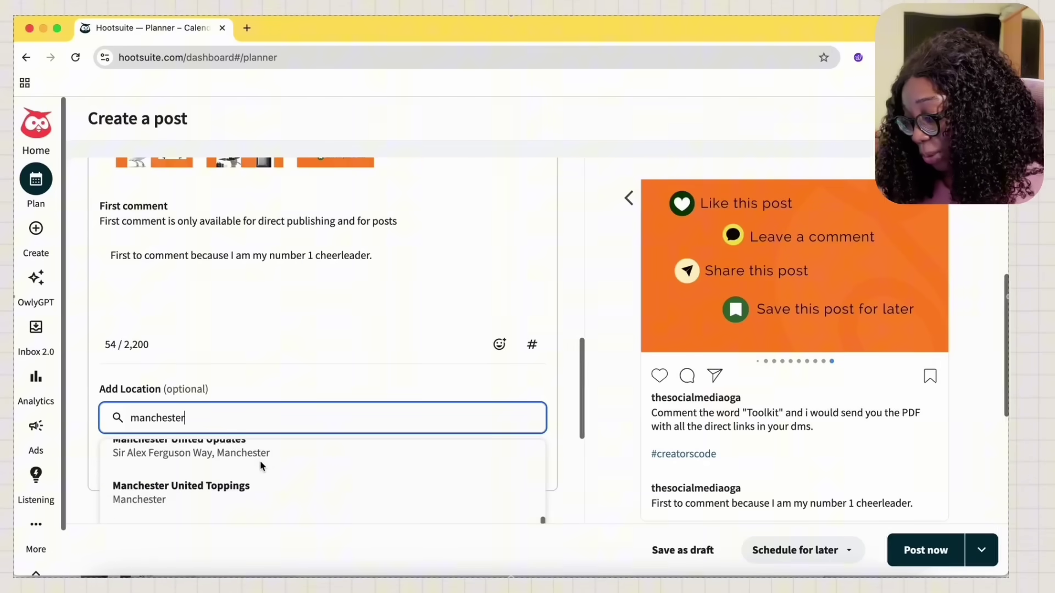
{"action": "scroll", "coordinate": [257, 472], "scroll_direction": "up", "scroll_amount": 1}
{"action": "left_click", "coordinate": [252, 494]}
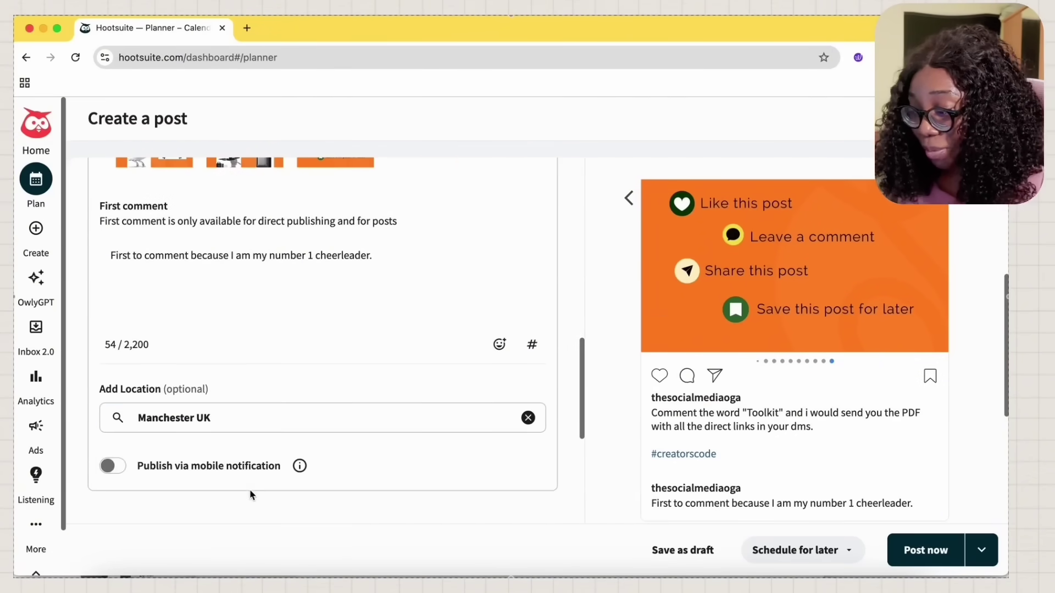
{"action": "scroll", "coordinate": [312, 385], "scroll_direction": "down", "scroll_amount": 4}
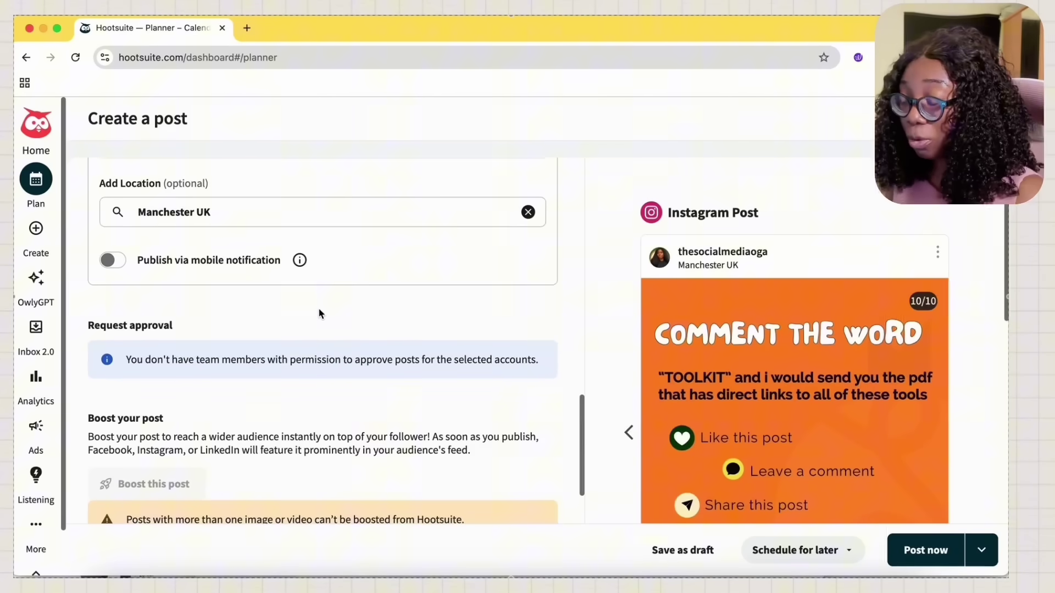
{"action": "scroll", "coordinate": [320, 312], "scroll_direction": "down", "scroll_amount": 2}
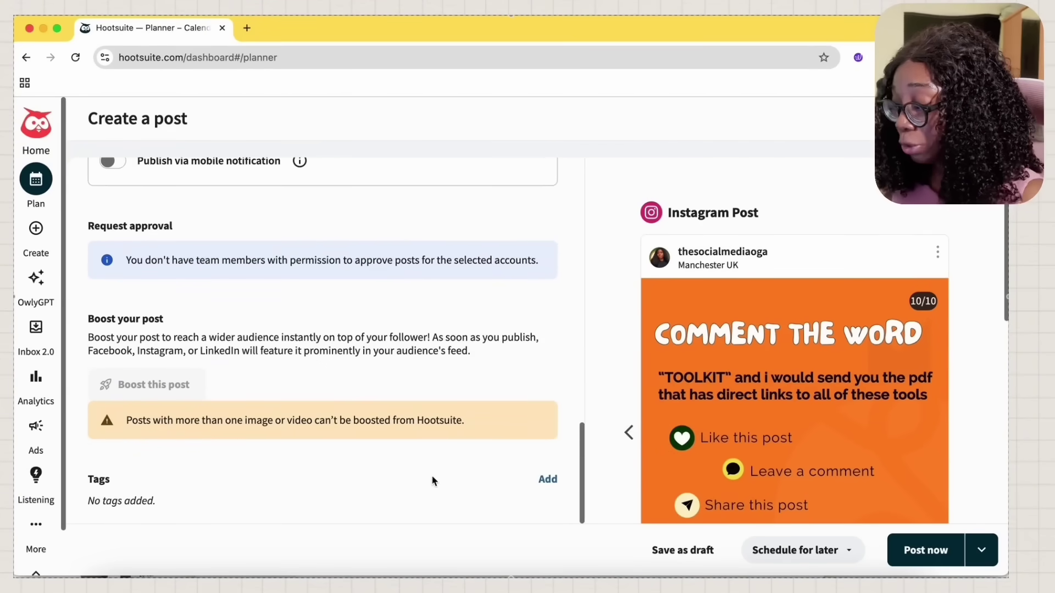
{"action": "scroll", "coordinate": [756, 438], "scroll_direction": "down", "scroll_amount": 4}
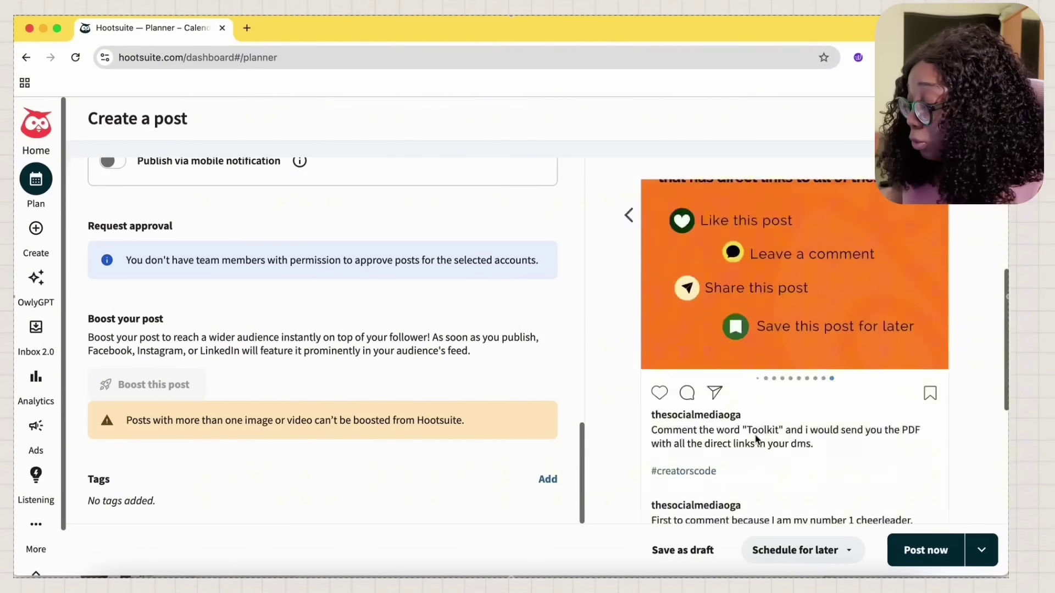
{"action": "scroll", "coordinate": [757, 437], "scroll_direction": "down", "scroll_amount": 5}
{"action": "mouse_move", "coordinate": [766, 327]}
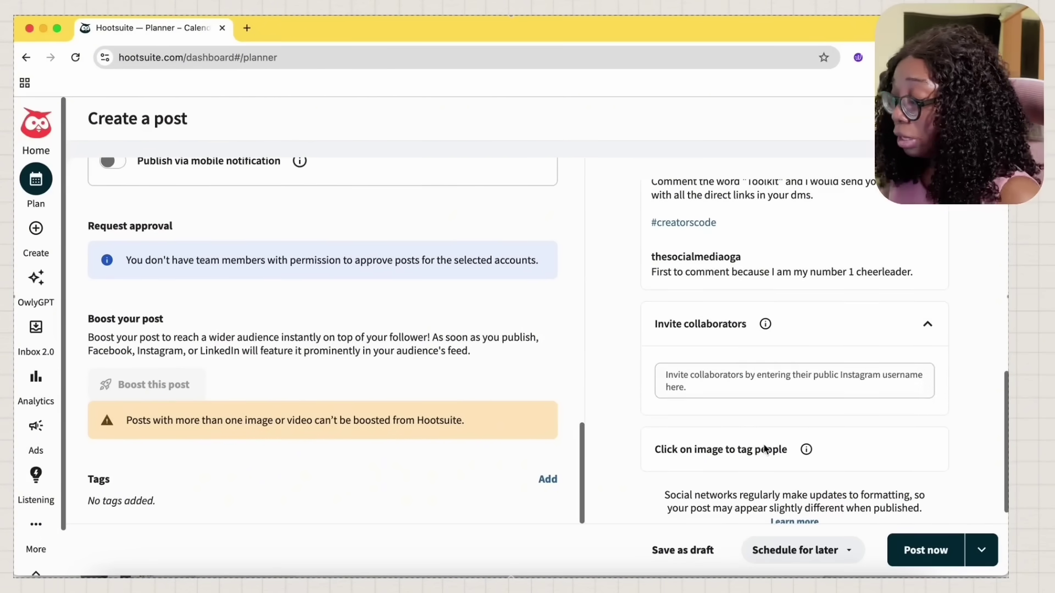
- Schedule the post for later on Saturday, May 31 in the 9:00 am slot
{"action": "left_click", "coordinate": [798, 550]}
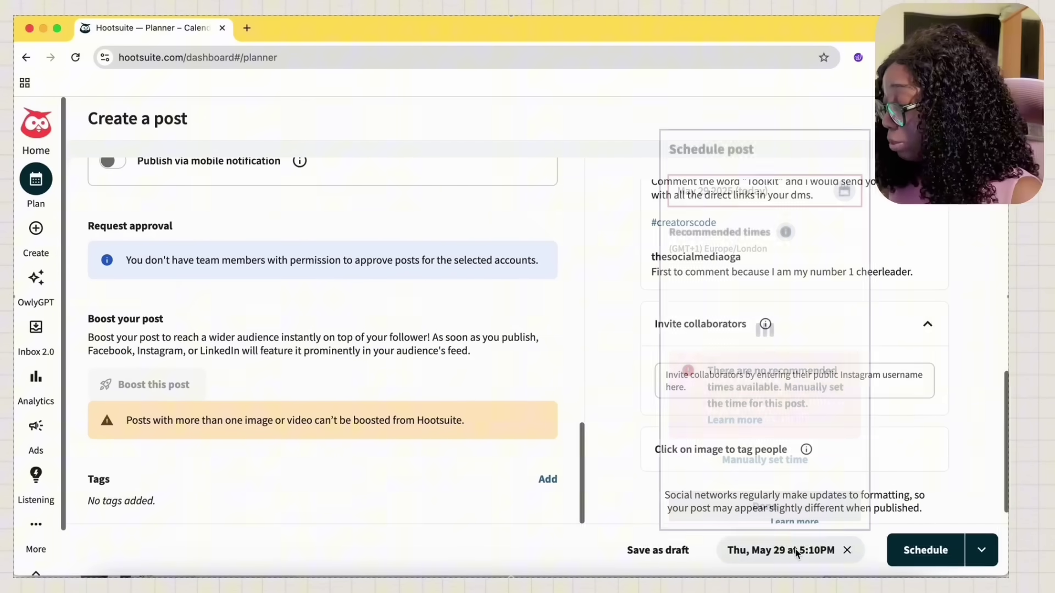
{"action": "left_click", "coordinate": [846, 254]}
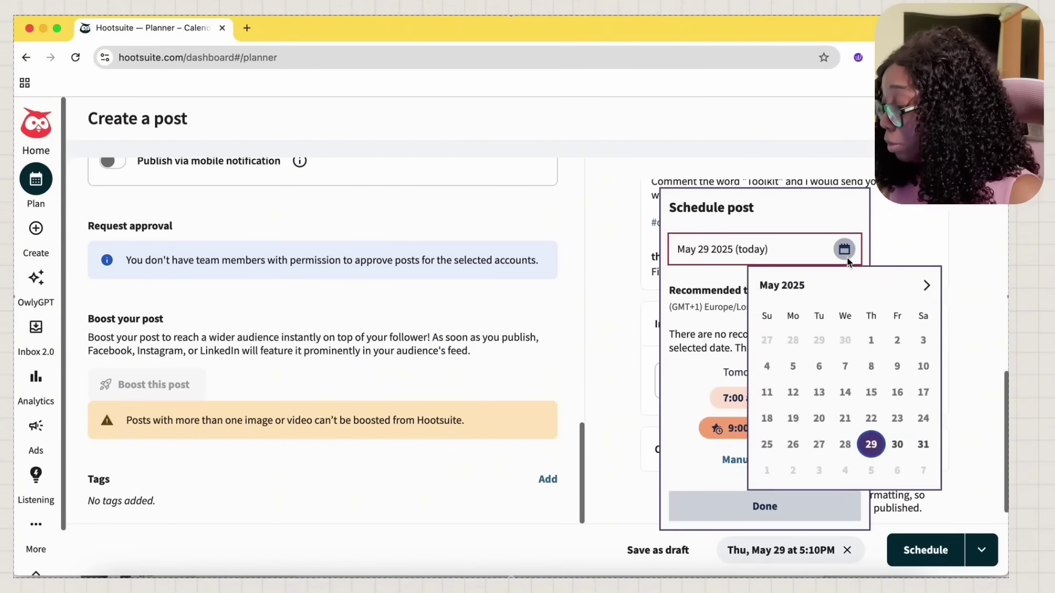
{"action": "left_click", "coordinate": [923, 444]}
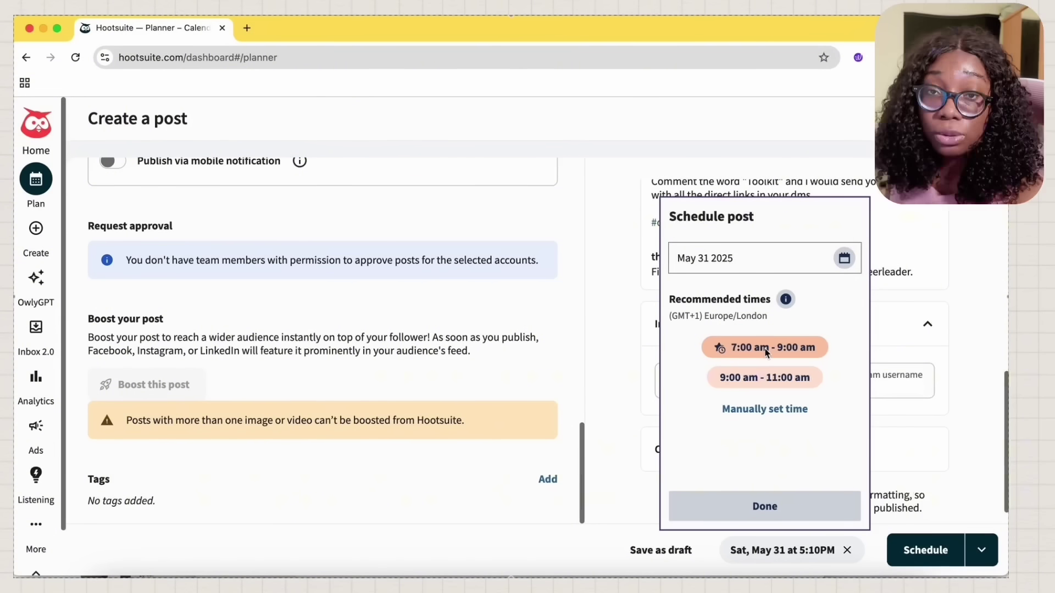
{"action": "left_click", "coordinate": [748, 388]}
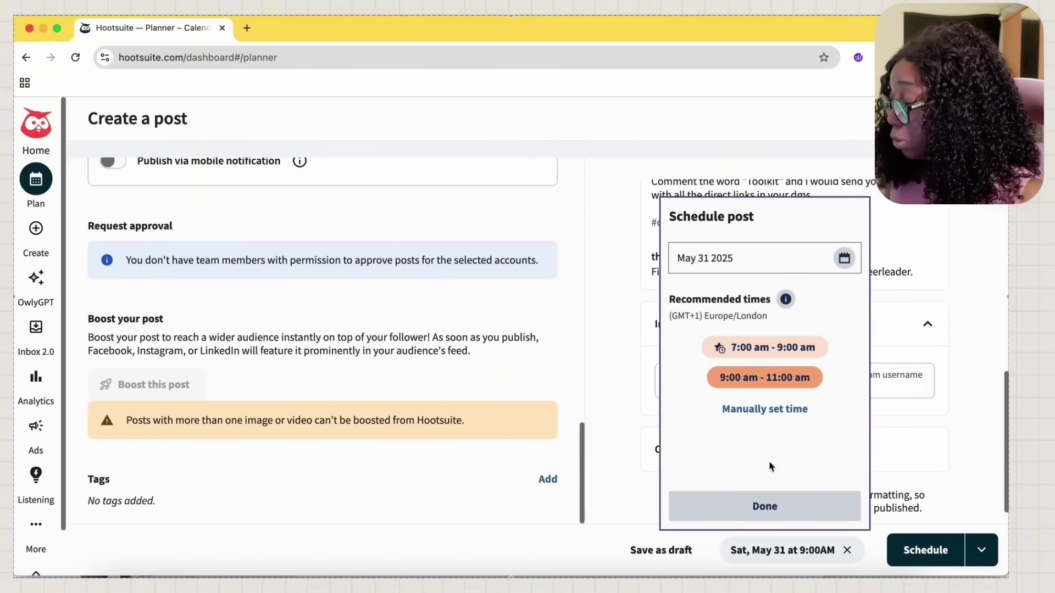
{"action": "left_click", "coordinate": [753, 513]}
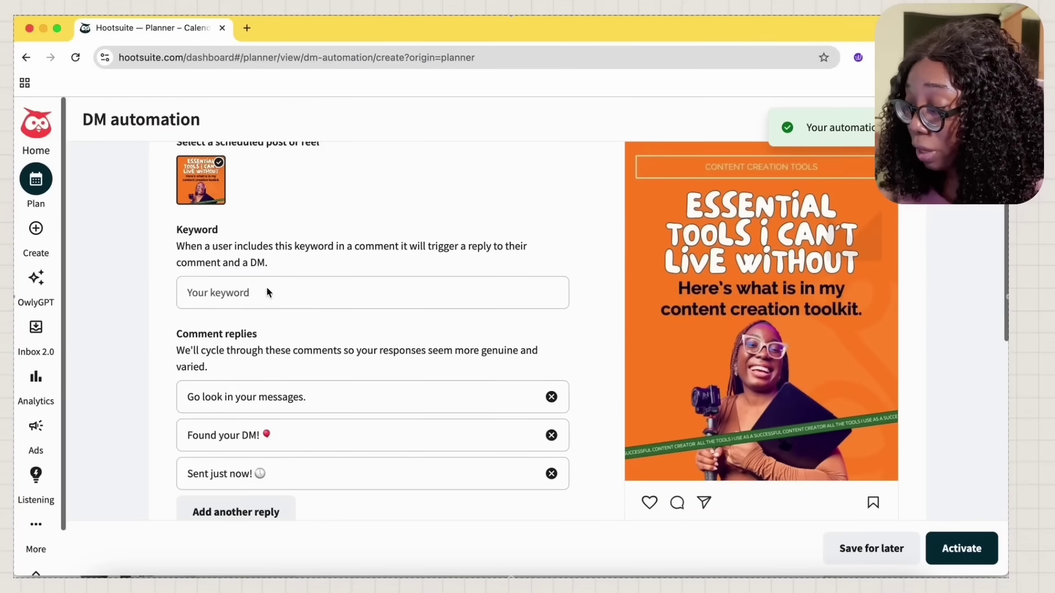
- Set the DM automation trigger keyword to Toolkit
{"action": "left_click", "coordinate": [265, 291]}
{"action": "type", "text": "Toolkit"}
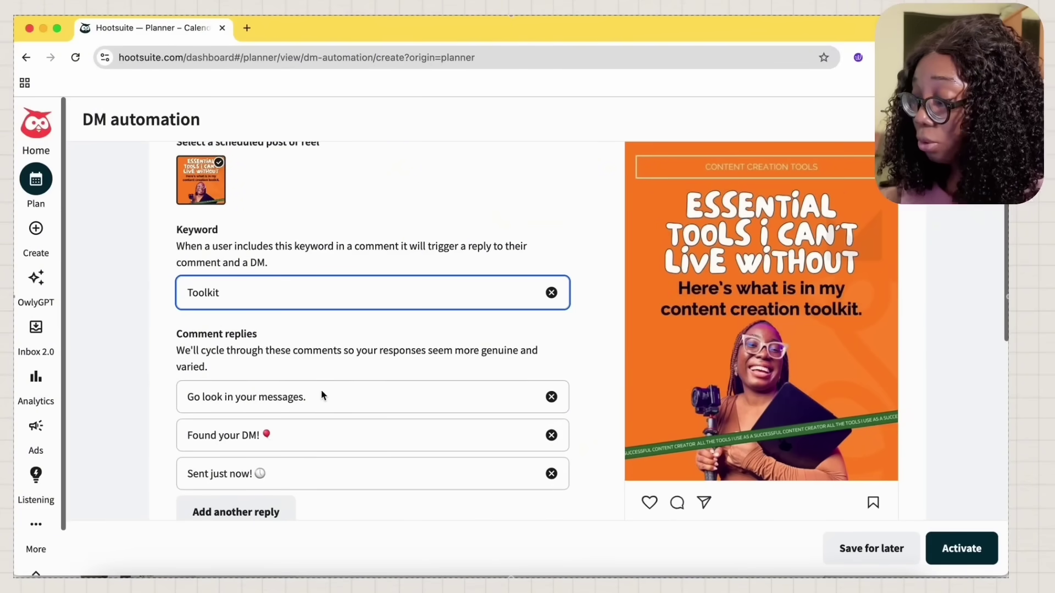
{"action": "scroll", "coordinate": [321, 390], "scroll_direction": "down", "scroll_amount": 2}
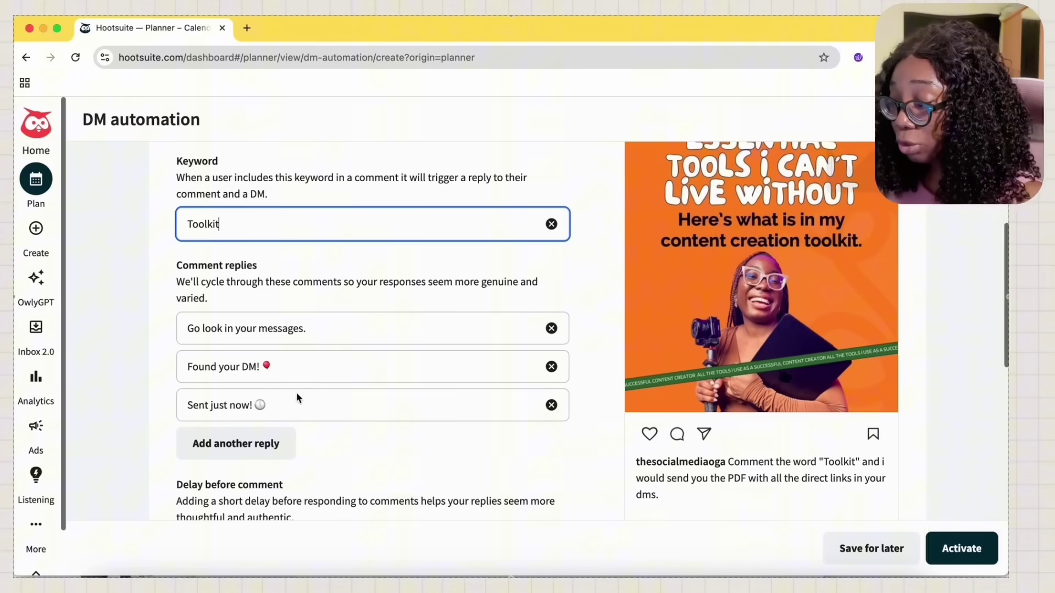
- Change the second and third replies to 'Sent to your dms.' and 'Sent just now! Check your dms!' without emojis
{"action": "left_click", "coordinate": [285, 369]}
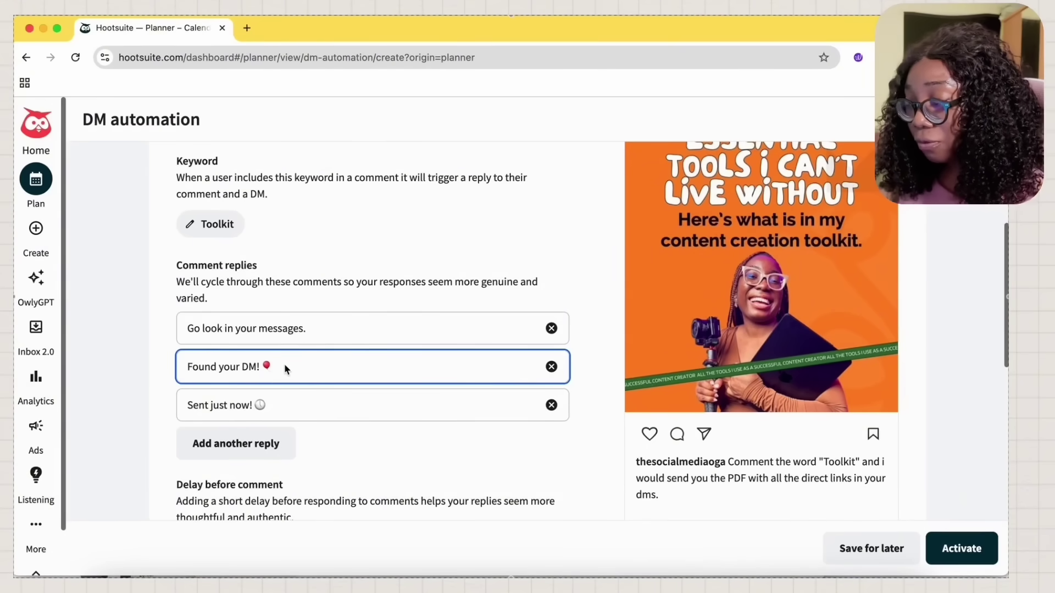
{"action": "key", "text": "BackSpace"}
{"action": "key", "text": "BackSpace"}
{"action": "key", "text": "BackSpace"}
{"action": "key", "text": "BackSpace"}
{"action": "key", "text": "BackSpace"}
{"action": "key", "text": "BackSpace"}
{"action": "key", "text": "BackSpace"}
{"action": "key", "text": "BackSpace"}
{"action": "key", "text": "BackSpace"}
{"action": "key", "text": "BackSpace"}
{"action": "key", "text": "BackSpace"}
{"action": "type", "text": "Sen"}
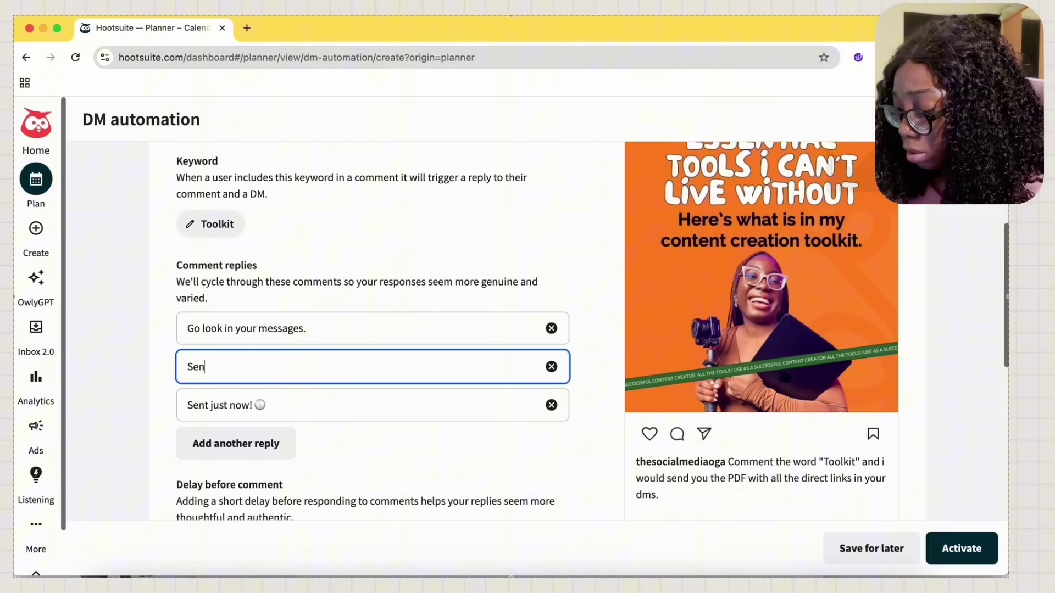
{"action": "type", "text": "t to your dms."}
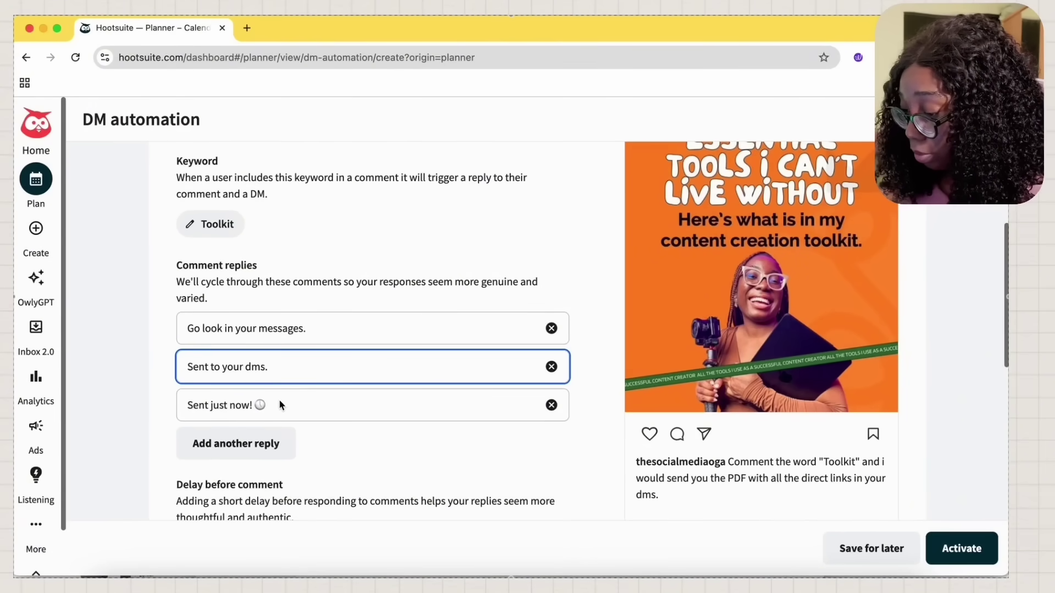
{"action": "left_click", "coordinate": [279, 405]}
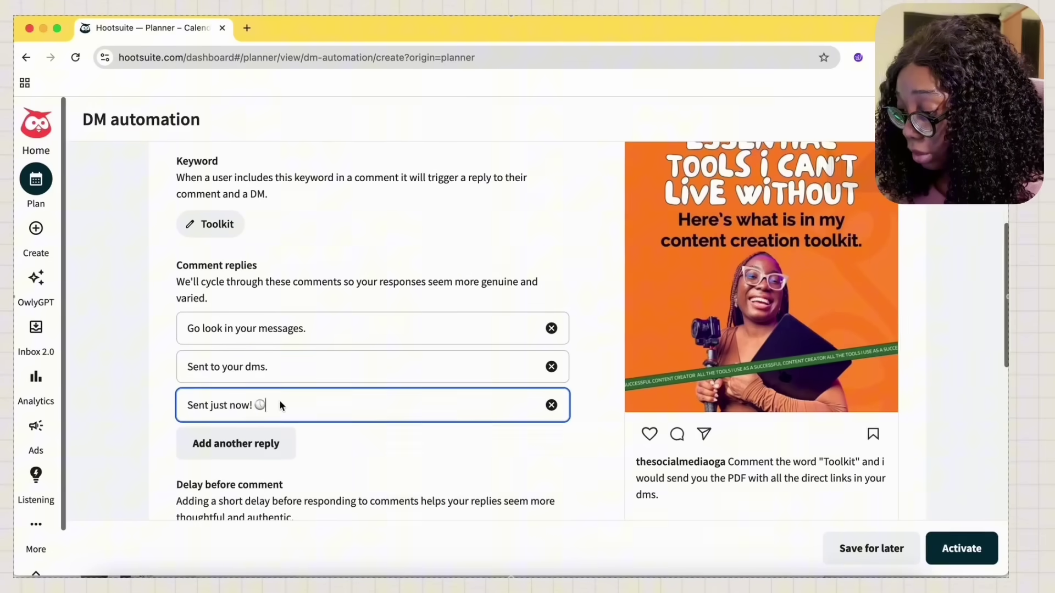
{"action": "key", "text": "BackSpace"}
{"action": "type", "text": "Check your dms!"}
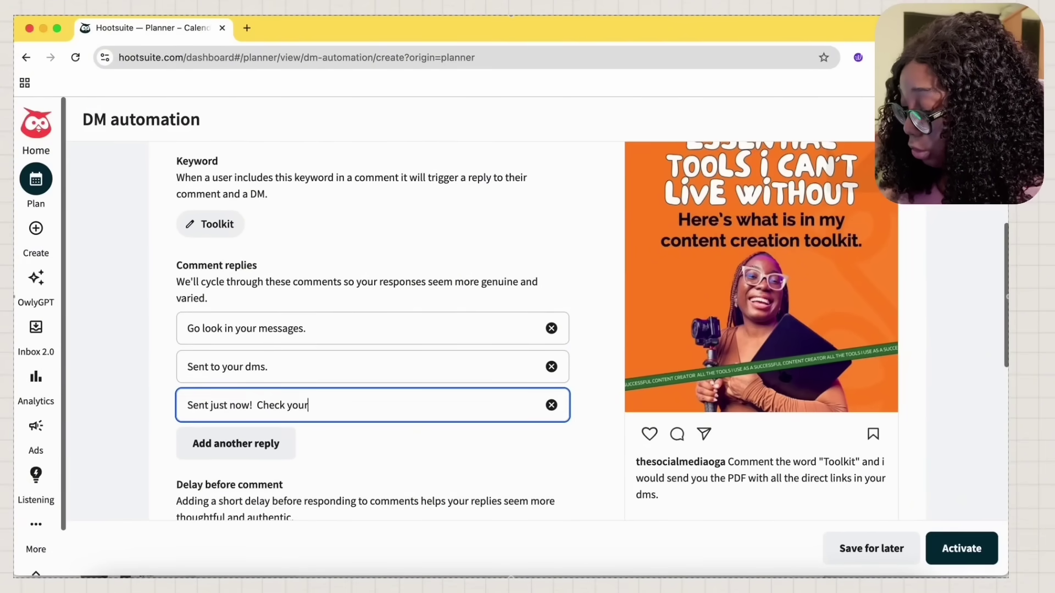
{"action": "left_click", "coordinate": [280, 328]}
- Change the comment reply delay from 15 minutes to 1 minute
{"action": "scroll", "coordinate": [279, 466], "scroll_direction": "down", "scroll_amount": 3}
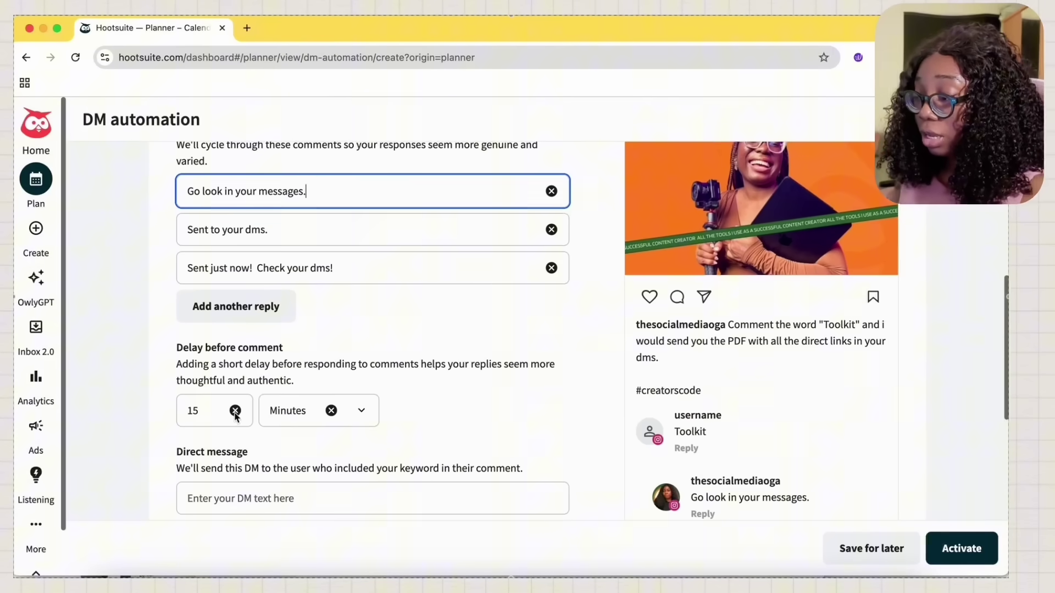
{"action": "double_click", "coordinate": [196, 414]}
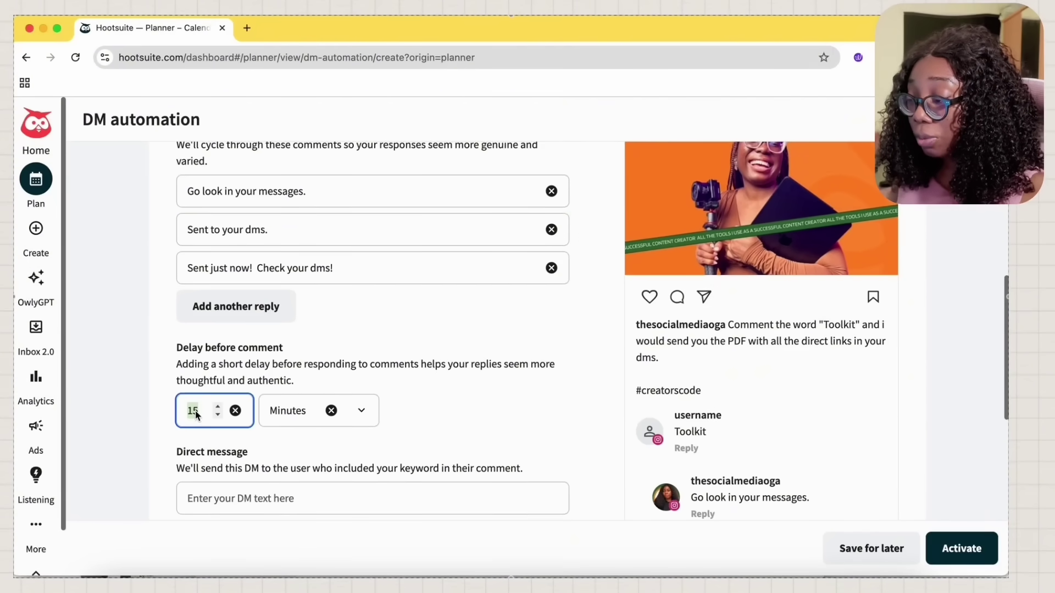
{"action": "type", "text": "1"}
{"action": "left_click", "coordinate": [286, 445]}
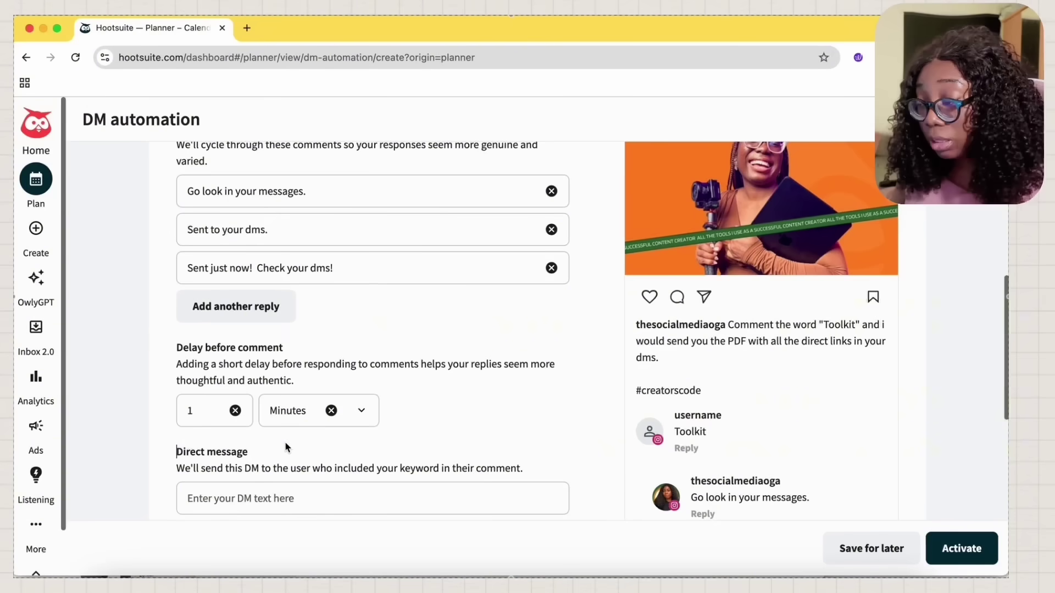
- Write the DM 'Here's the link to the PDF as promised.' with button 'Give me my toolkit' plus a name
{"action": "scroll", "coordinate": [284, 441], "scroll_direction": "down", "scroll_amount": 2}
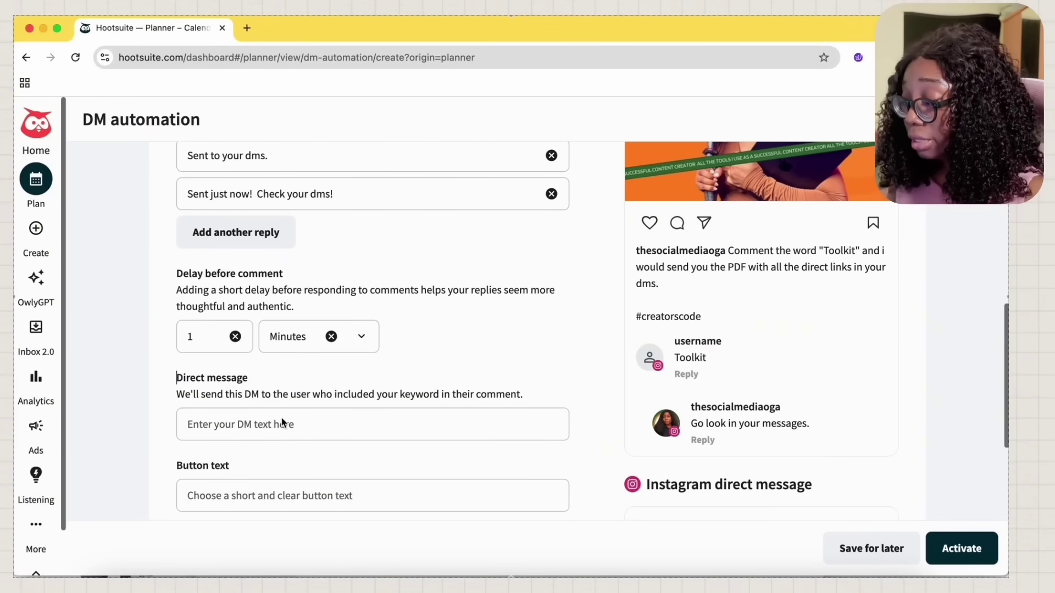
{"action": "left_click", "coordinate": [280, 429]}
{"action": "scroll", "coordinate": [730, 385], "scroll_direction": "down", "scroll_amount": 2}
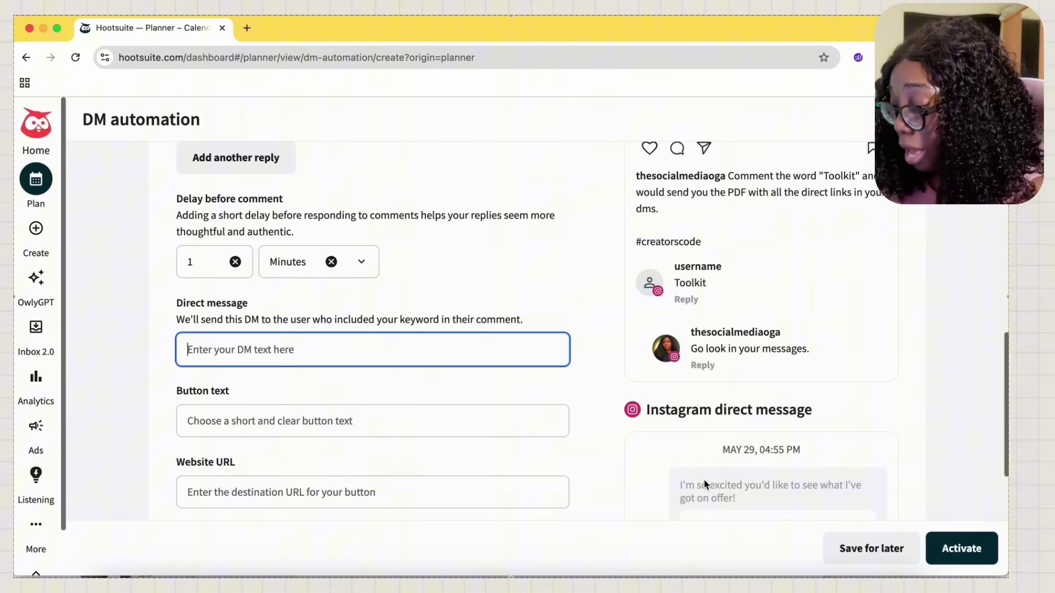
{"action": "type", "text": "Here's the"}
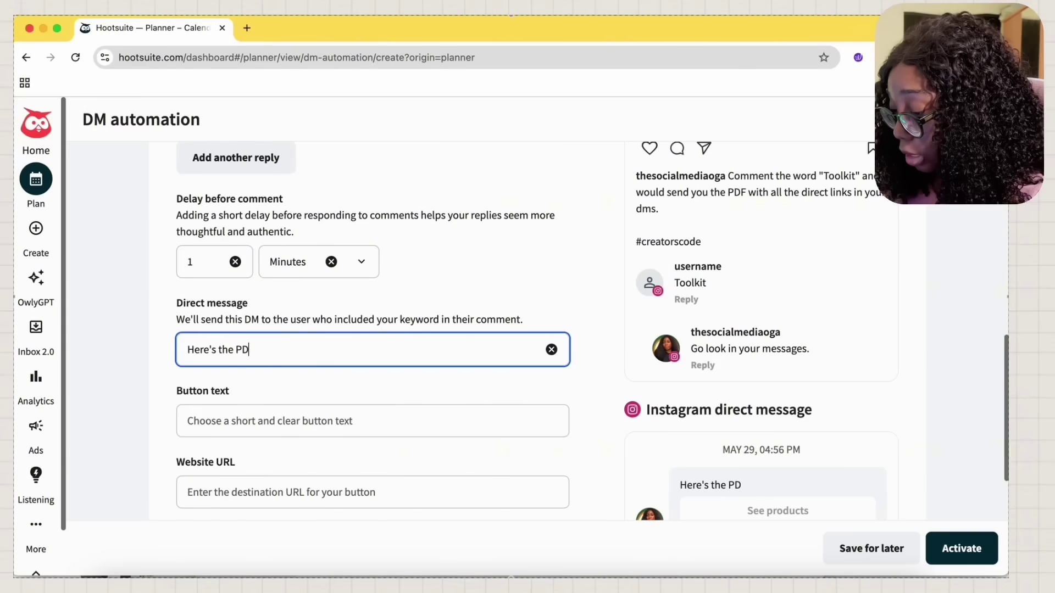
{"action": "type", "text": " link to the PD"}
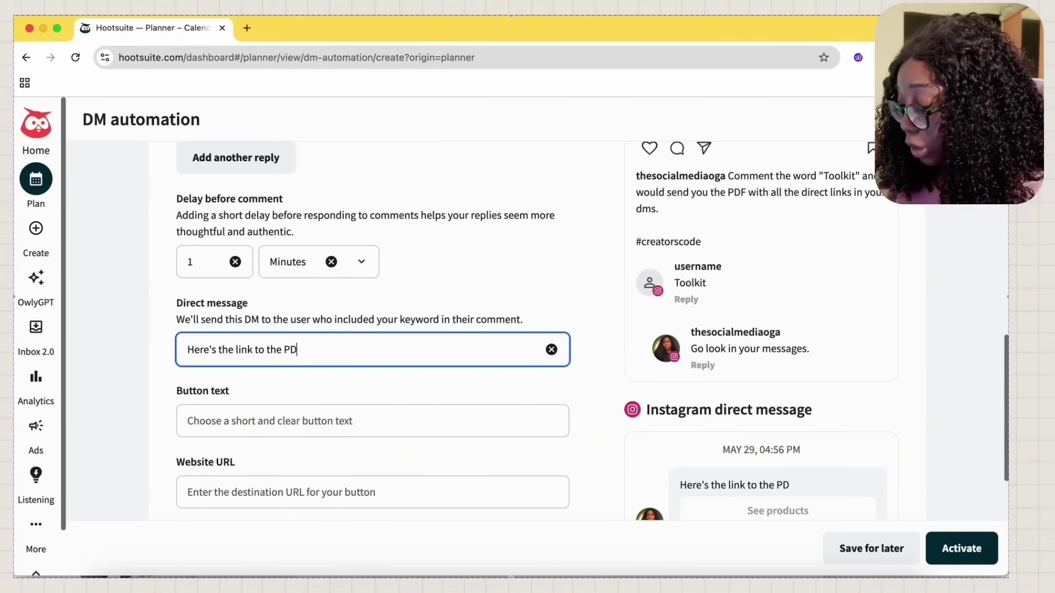
{"action": "type", "text": "F as promis"}
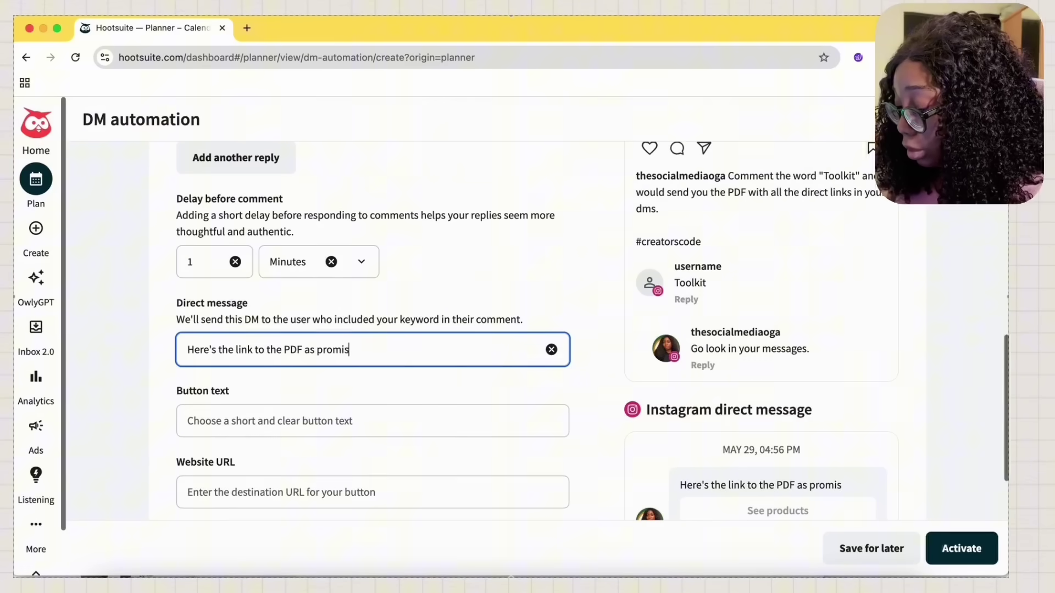
{"action": "type", "text": "ed."}
{"action": "left_click", "coordinate": [524, 425]}
{"action": "type", "text": "G"}
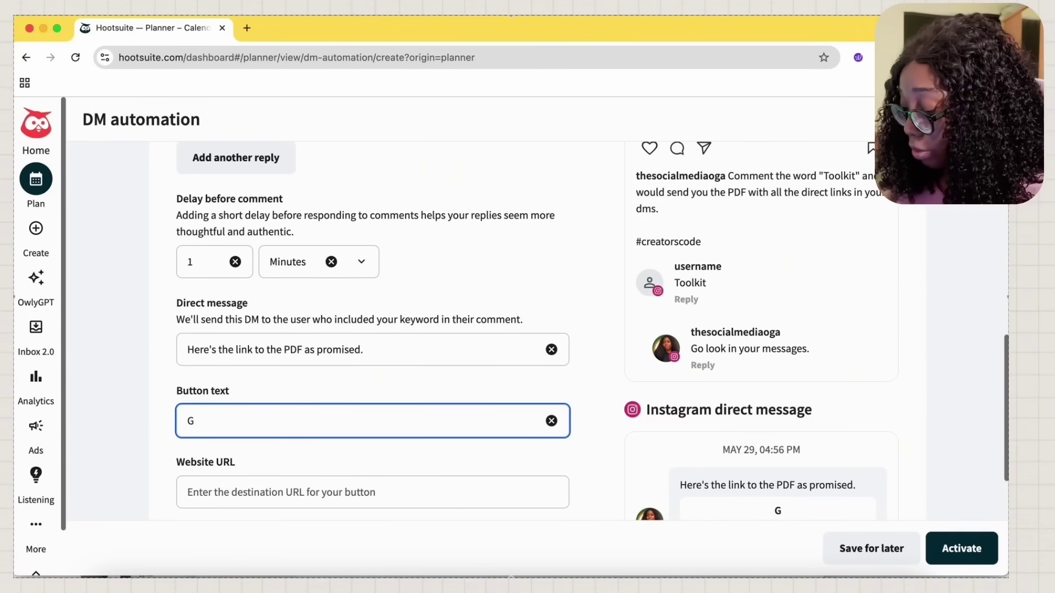
{"action": "type", "text": "ive me"}
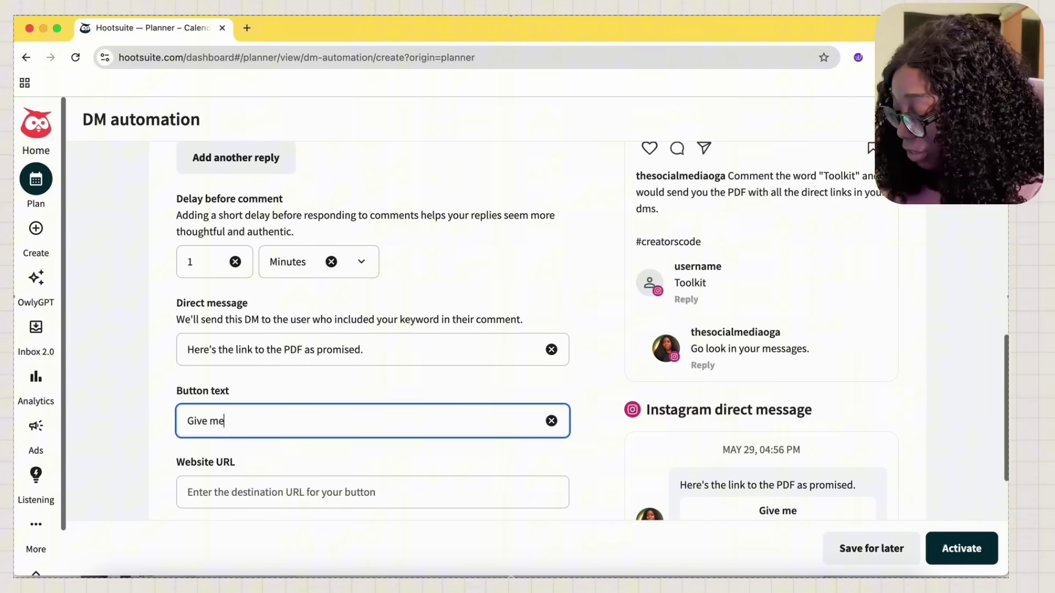
{"action": "type", "text": " my toolkit Bolaji"}
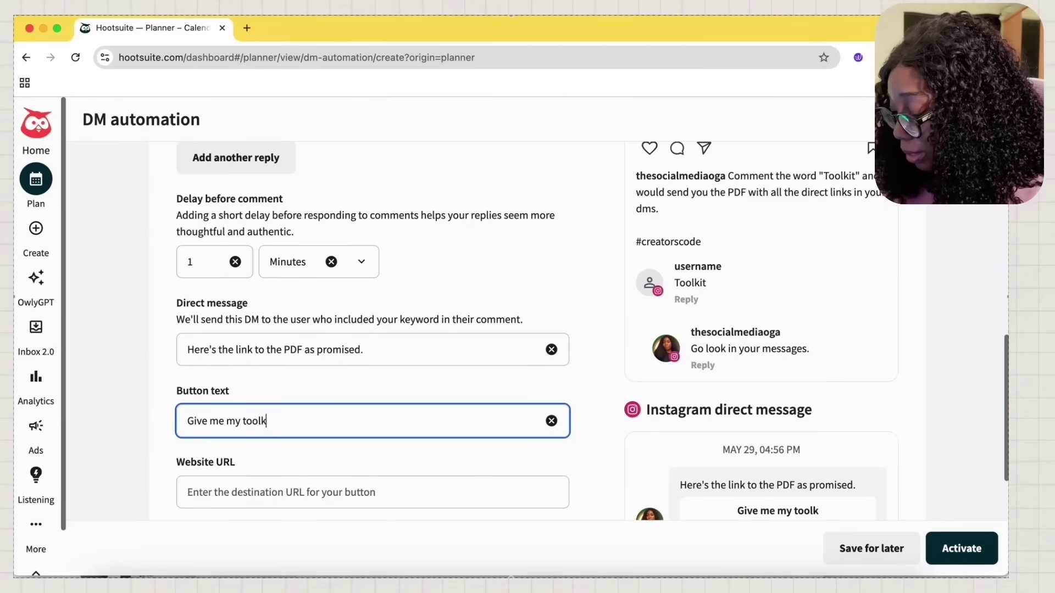
- Copy the Canva toolkit design's share link for the button's website URL
{"action": "scroll", "coordinate": [769, 426], "scroll_direction": "down", "scroll_amount": 2}
{"action": "left_click", "coordinate": [457, 409]}
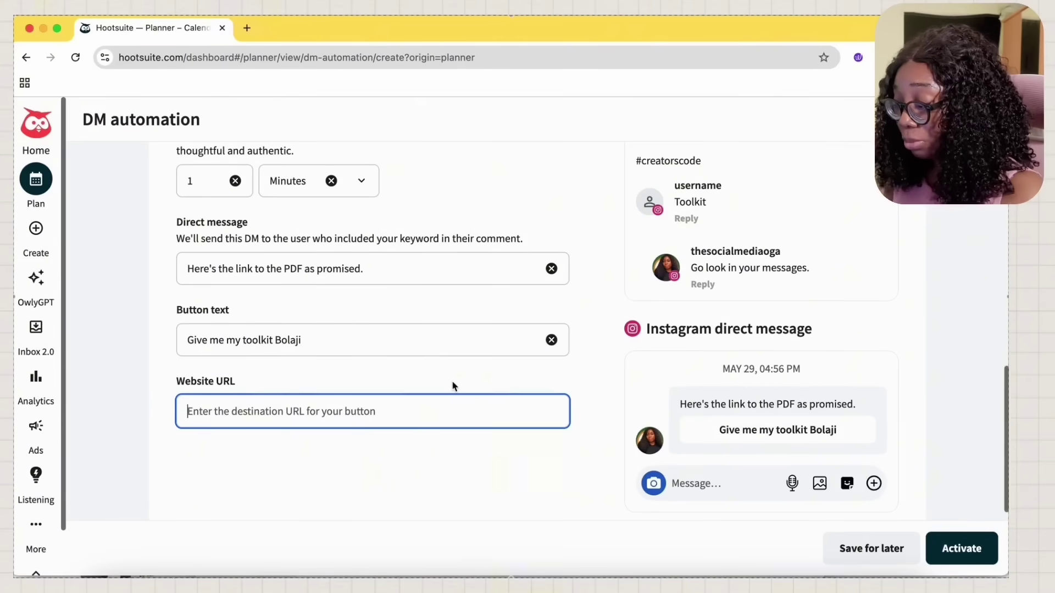
{"action": "key", "text": "ctrl+Up"}
{"action": "left_click", "coordinate": [247, 472]}
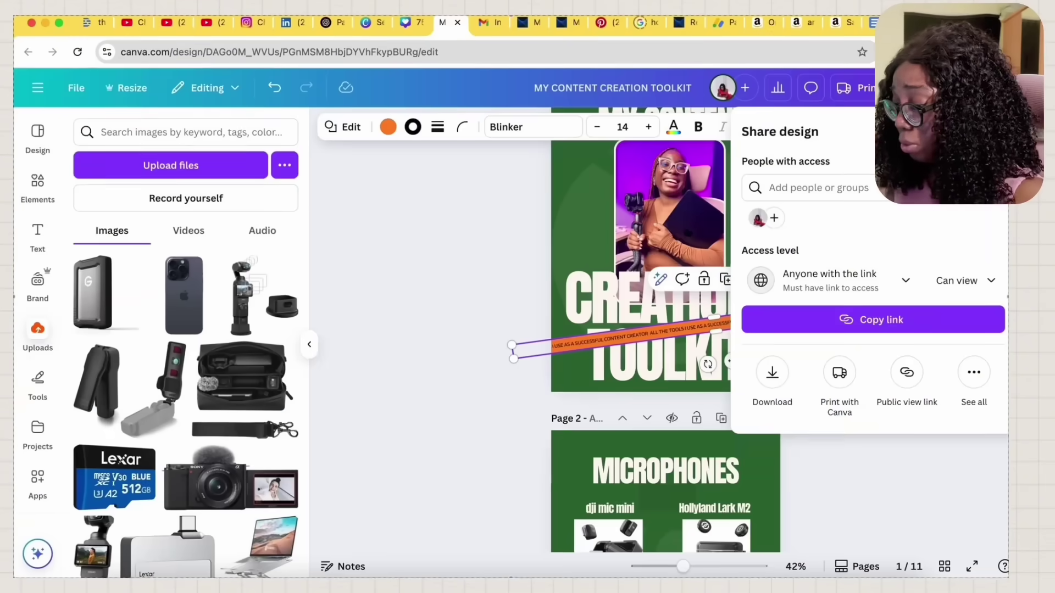
{"action": "left_click", "coordinate": [902, 320]}
{"action": "key", "text": "ctrl+Up"}
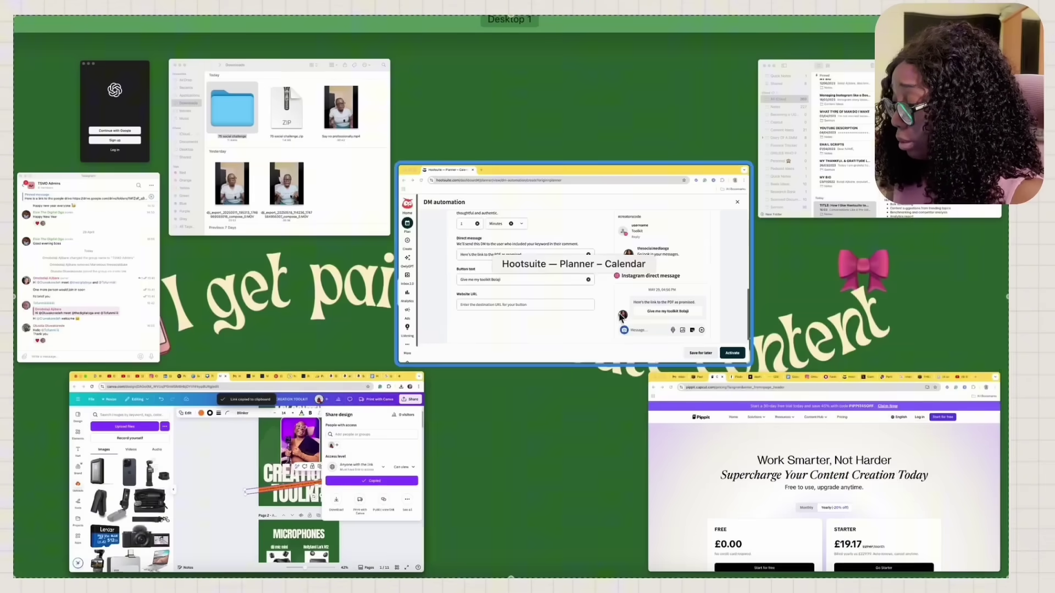
{"action": "left_click", "coordinate": [620, 318]}
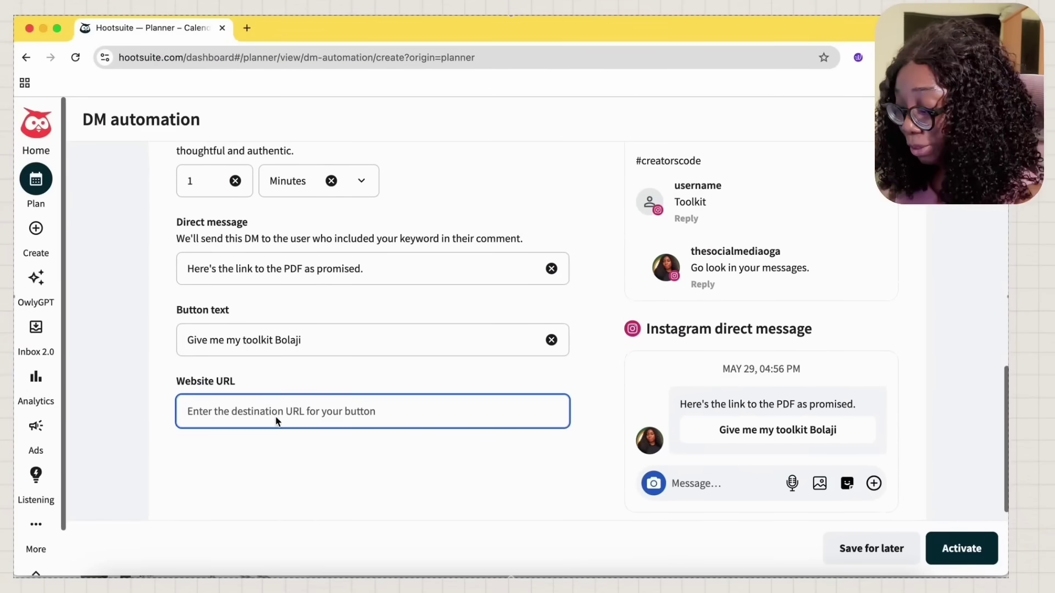
- Paste the Canva share link into Website URL and activate the Toolkit DM automation
{"action": "key", "text": "super+v"}
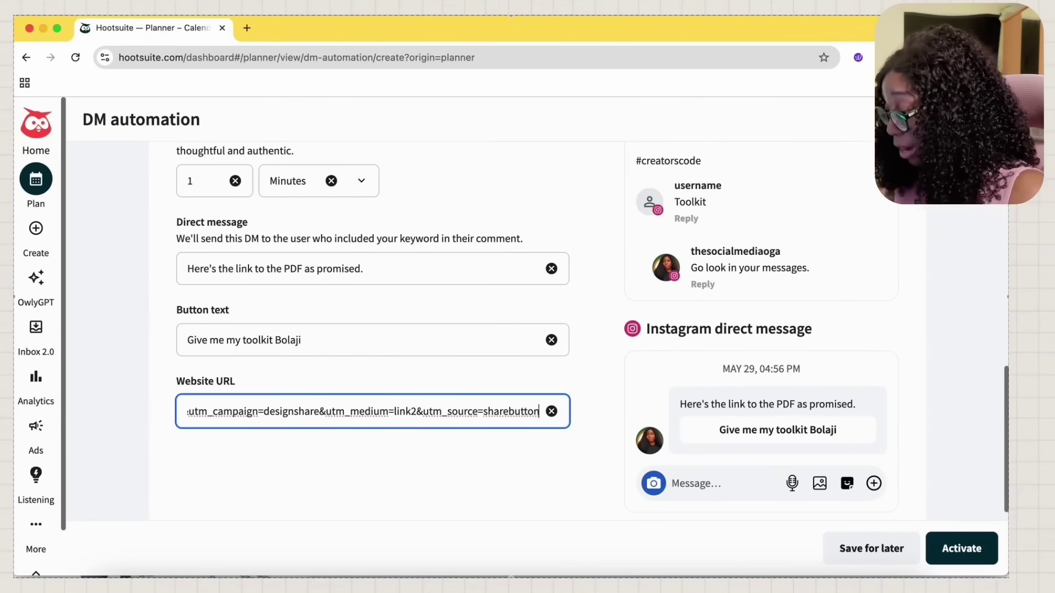
{"action": "left_click", "coordinate": [977, 555]}
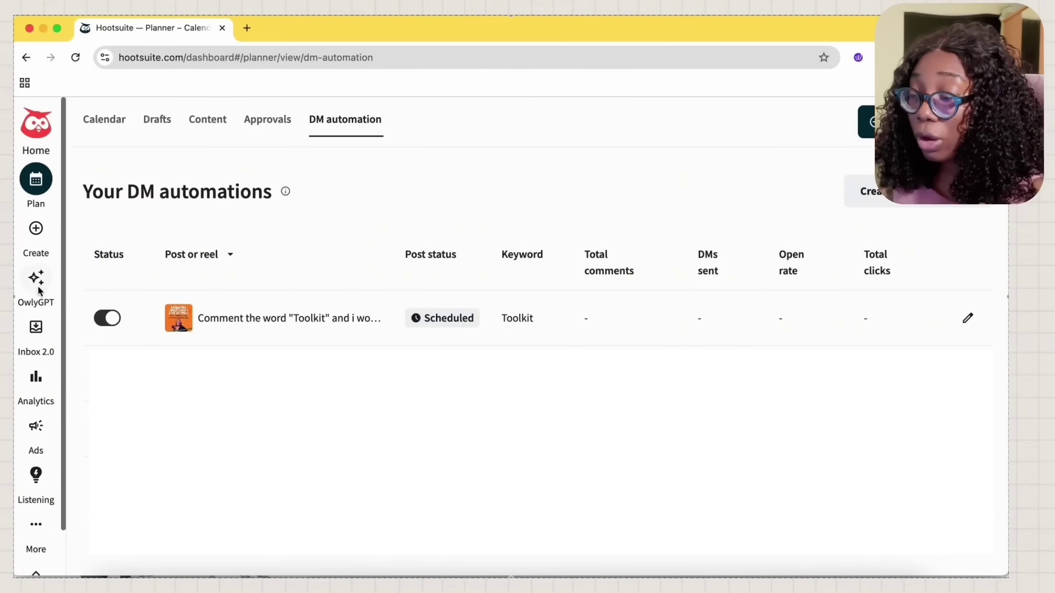
- Run a Listening Quick Search for the term 'edits'
{"action": "scroll", "coordinate": [41, 413], "scroll_direction": "down", "scroll_amount": 2}
{"action": "left_click", "coordinate": [36, 429]}
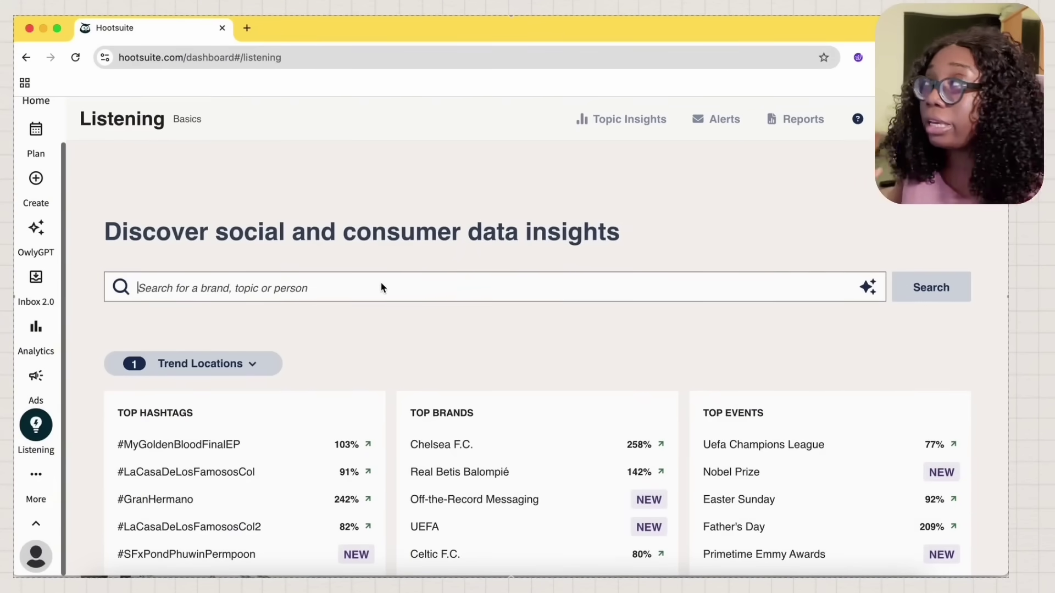
{"action": "left_click", "coordinate": [380, 283]}
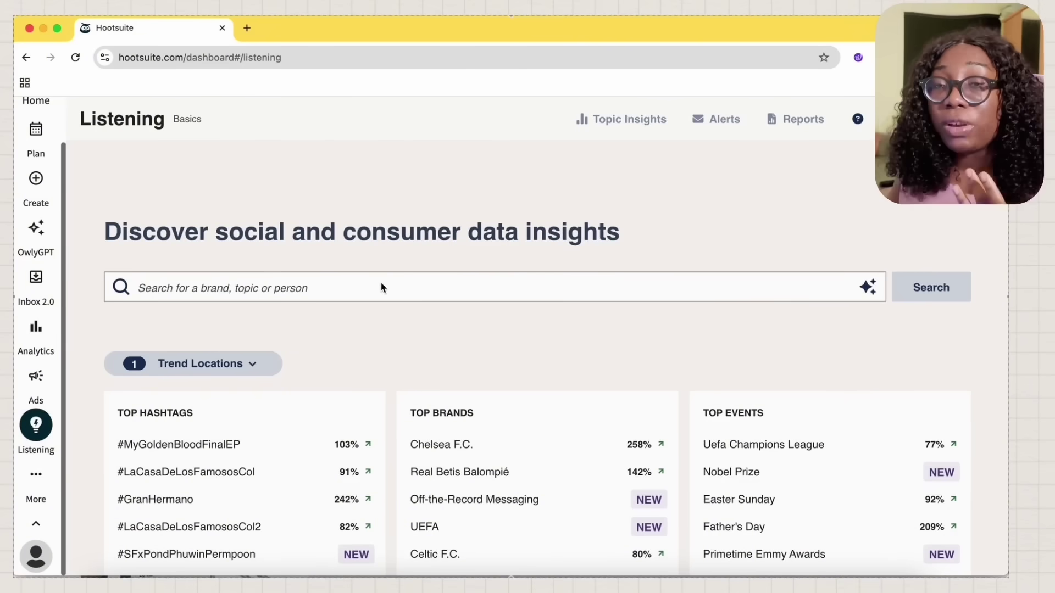
{"action": "type", "text": "e"}
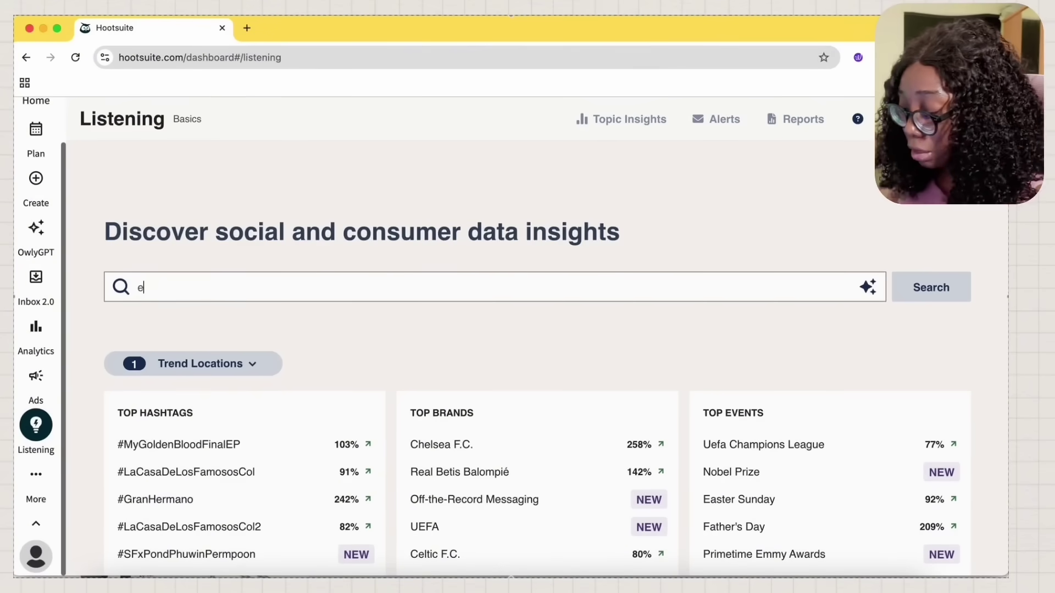
{"action": "type", "text": "dits"}
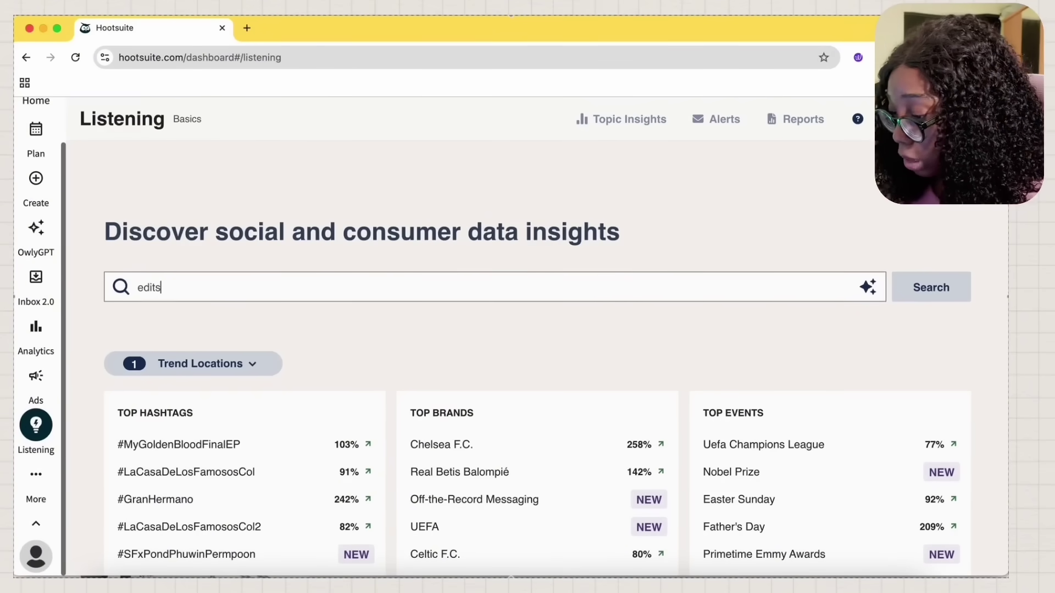
{"action": "left_click", "coordinate": [922, 293]}
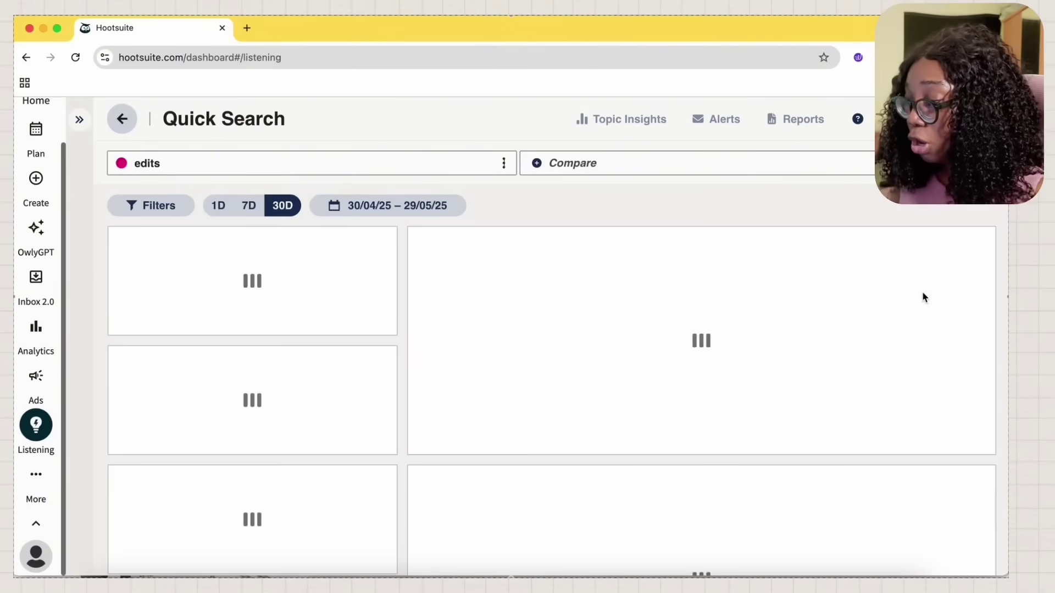
- Add 'capcut' as a comparison query against 'edits'
{"action": "left_click", "coordinate": [786, 174]}
{"action": "type", "text": "capcu"}
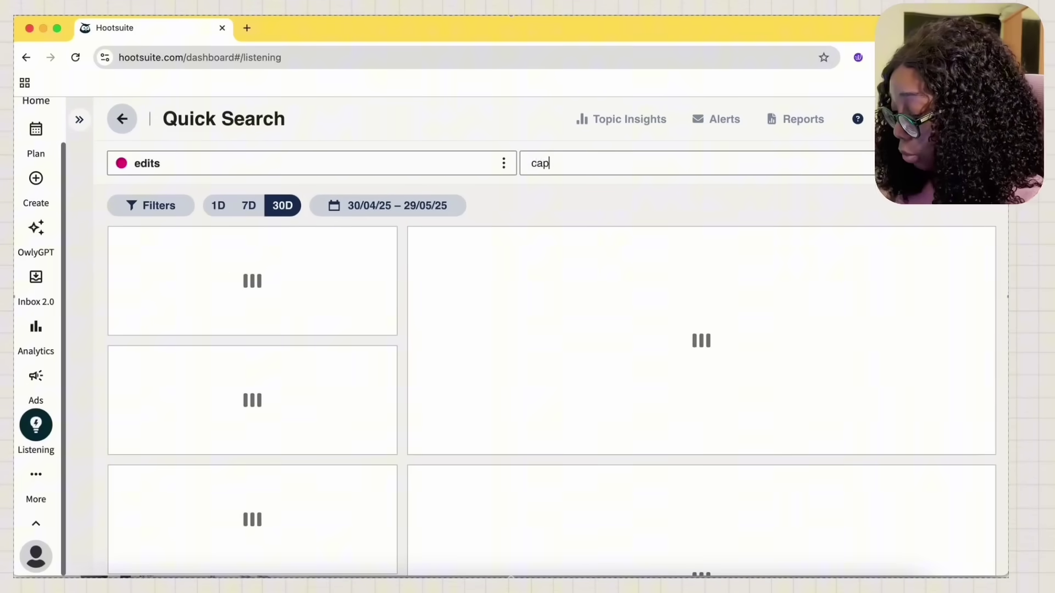
{"action": "type", "text": "t"}
{"action": "key", "text": "Return"}
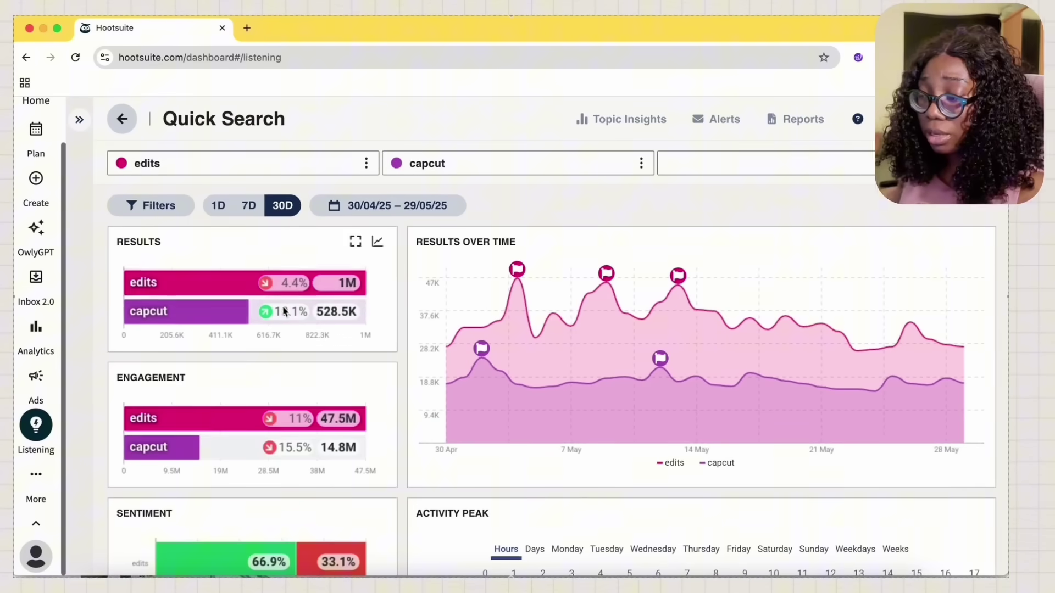
{"action": "scroll", "coordinate": [405, 324], "scroll_direction": "down", "scroll_amount": 1}
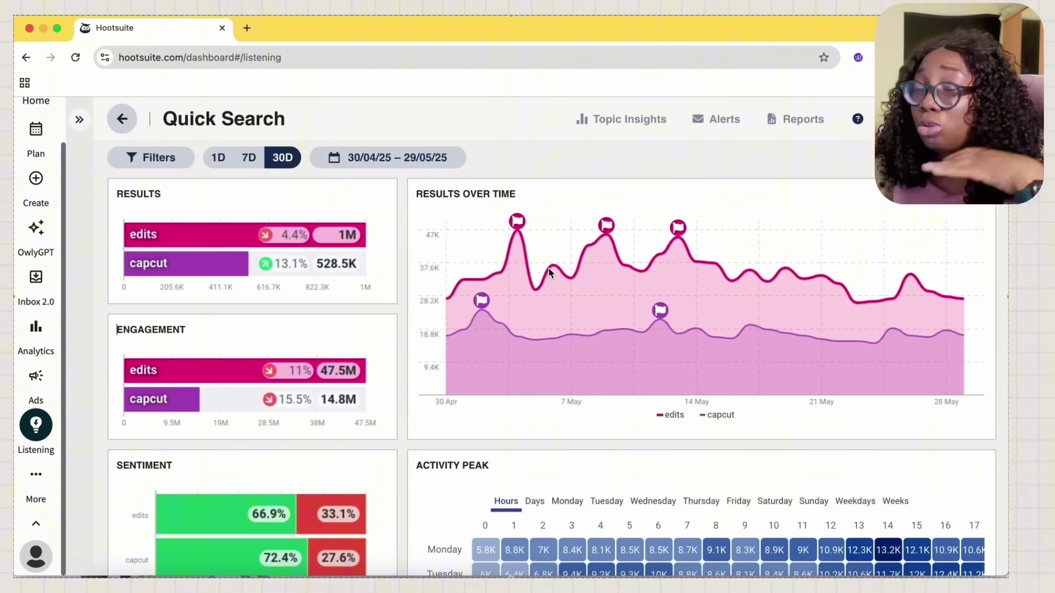
{"action": "scroll", "coordinate": [549, 273], "scroll_direction": "down", "scroll_amount": 1}
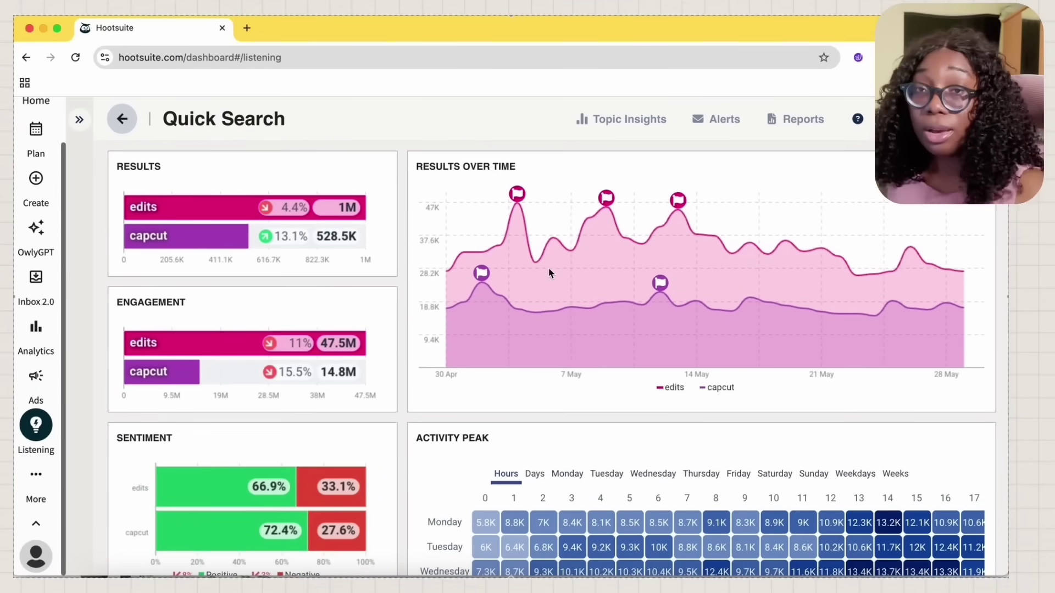
{"action": "scroll", "coordinate": [549, 273], "scroll_direction": "down", "scroll_amount": 5}
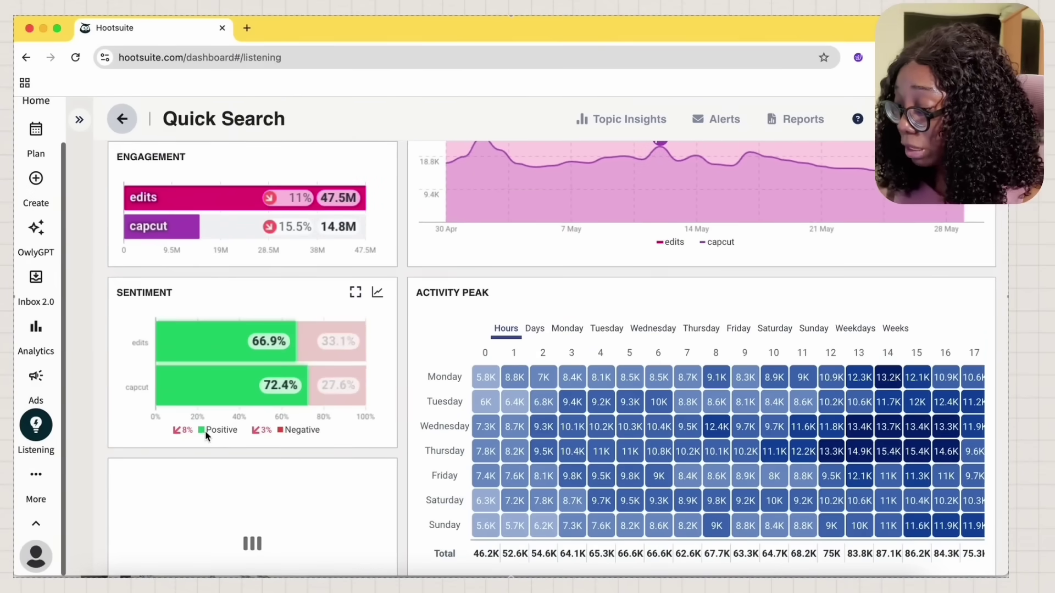
- Review results, sentiment, authors and activity peaks for edits (1M) versus capcut (528.5K)
{"action": "mouse_move", "coordinate": [234, 384]}
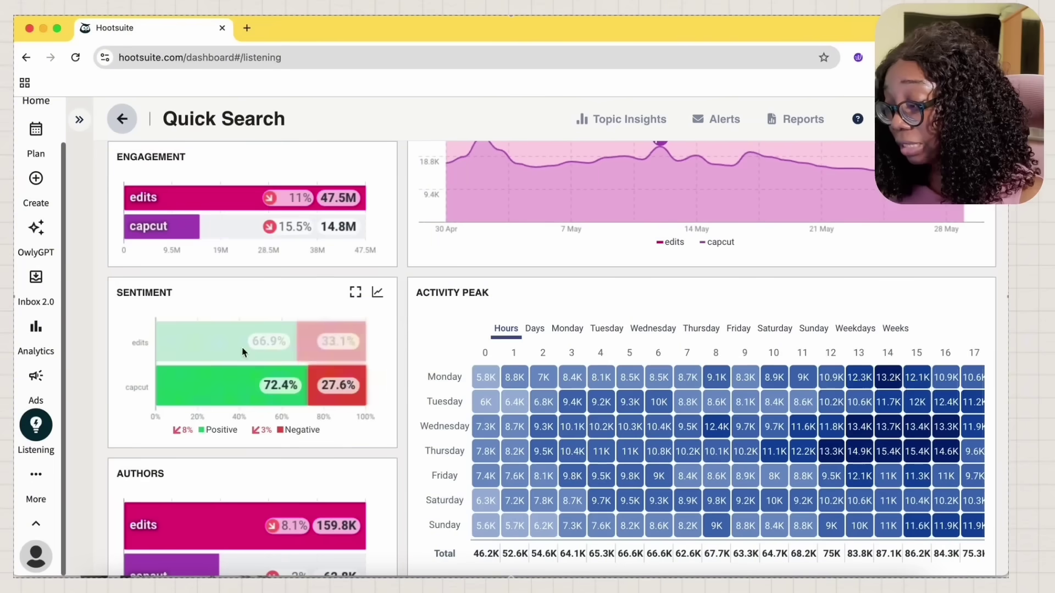
{"action": "mouse_move", "coordinate": [248, 347]}
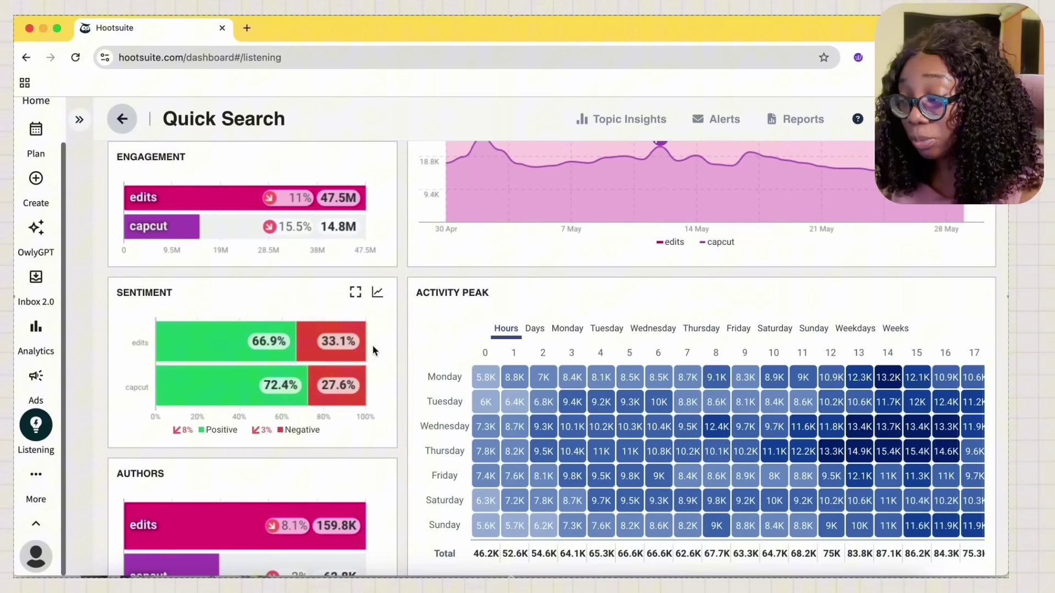
{"action": "mouse_move", "coordinate": [299, 345]}
{"action": "scroll", "coordinate": [302, 344], "scroll_direction": "down", "scroll_amount": 2}
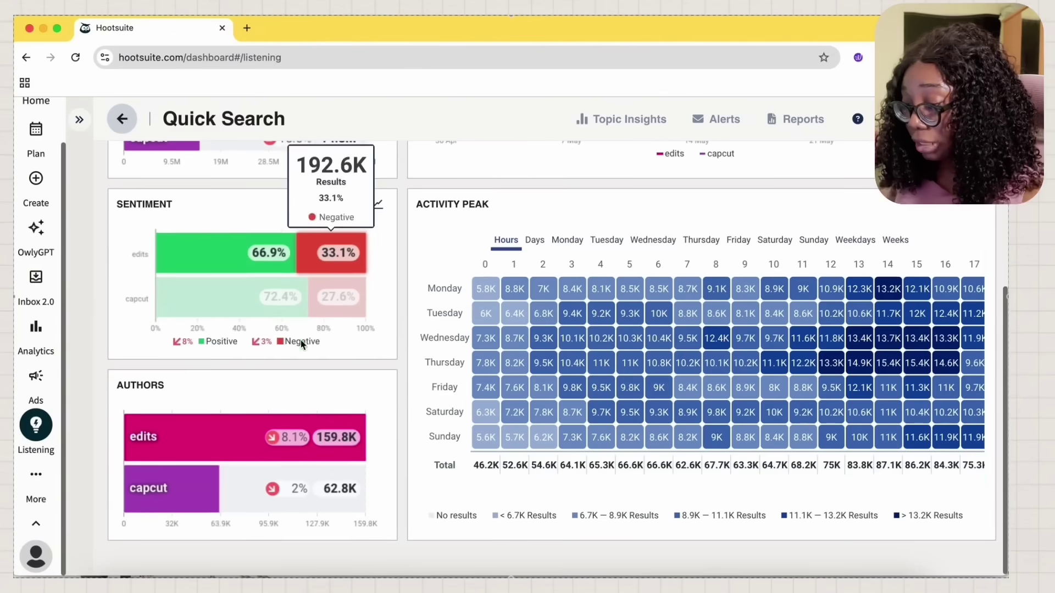
{"action": "mouse_move", "coordinate": [246, 429]}
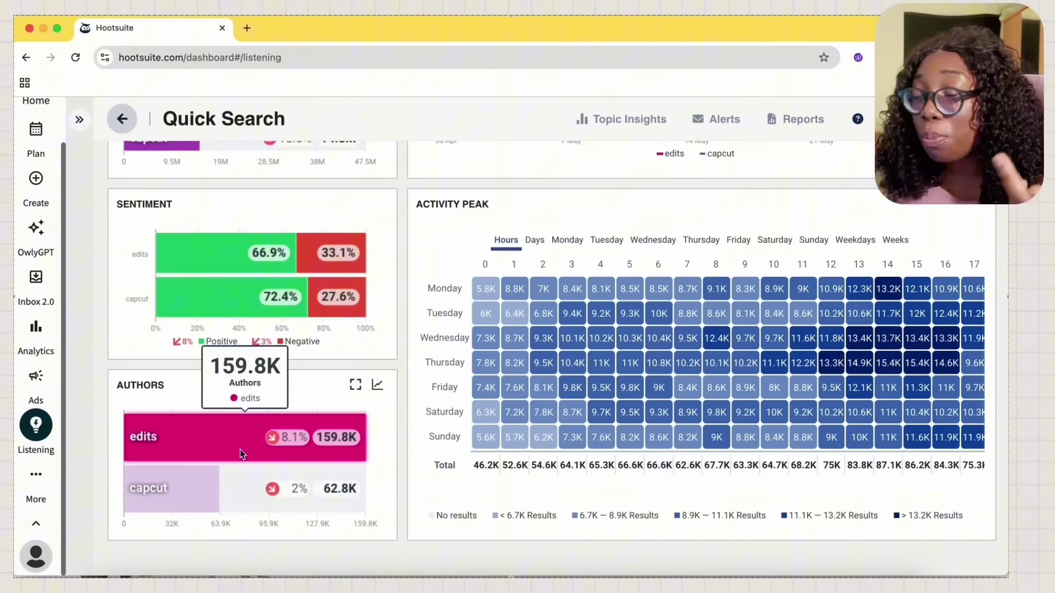
{"action": "mouse_move", "coordinate": [193, 502]}
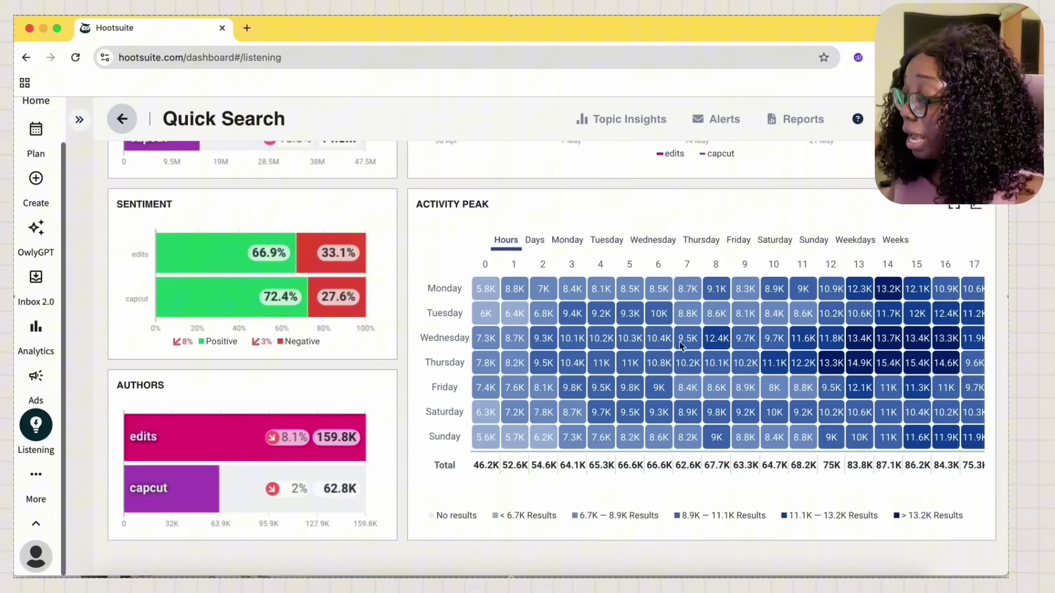
{"action": "mouse_move", "coordinate": [618, 364]}
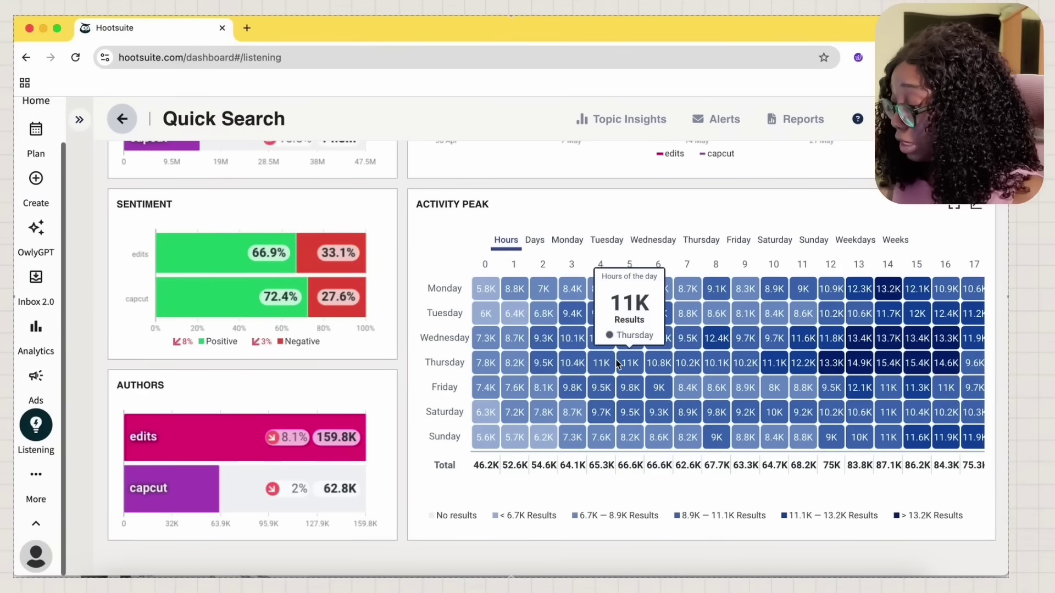
{"action": "mouse_move", "coordinate": [803, 339]}
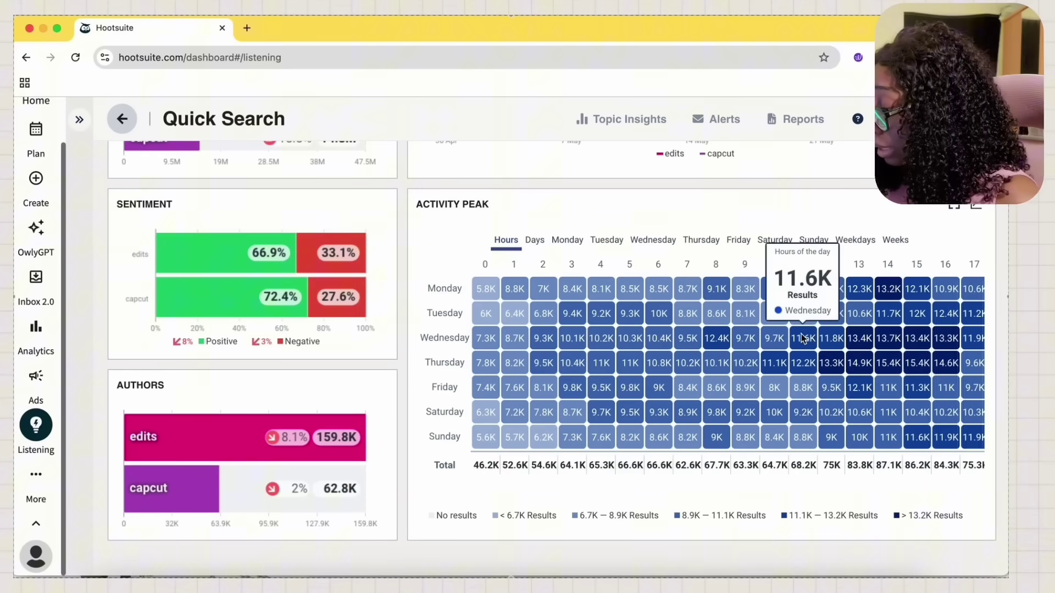
{"action": "scroll", "coordinate": [521, 256], "scroll_direction": "up", "scroll_amount": 5}
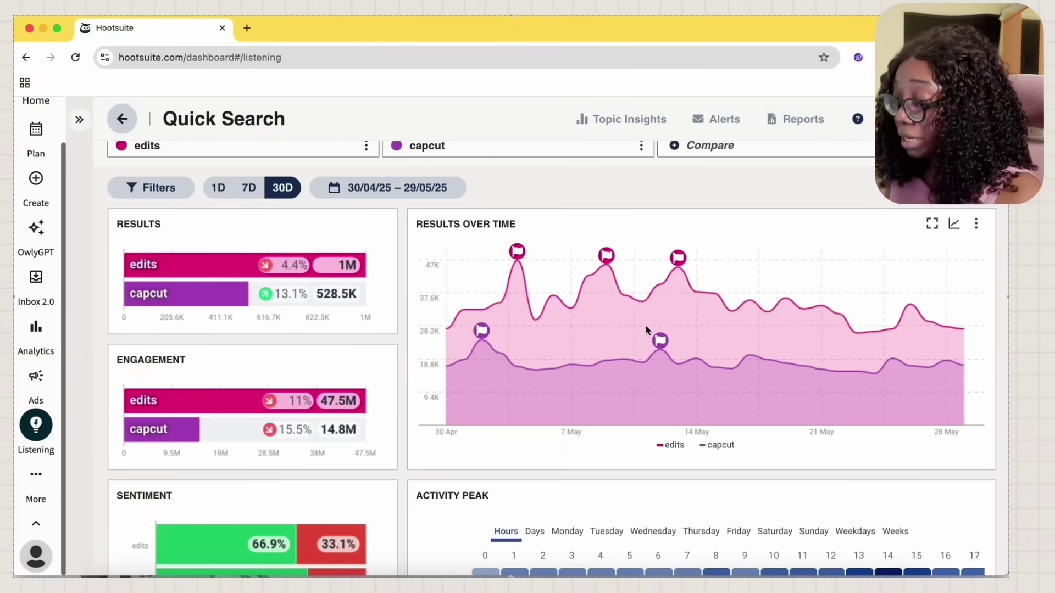
{"action": "mouse_move", "coordinate": [665, 344]}
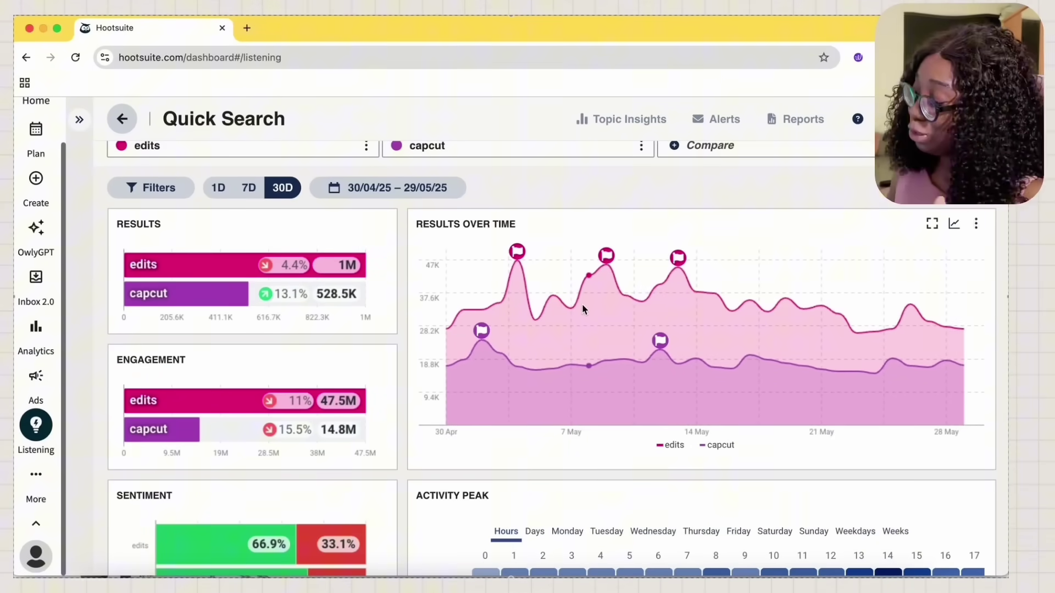
{"action": "scroll", "coordinate": [581, 304], "scroll_direction": "up", "scroll_amount": 1}
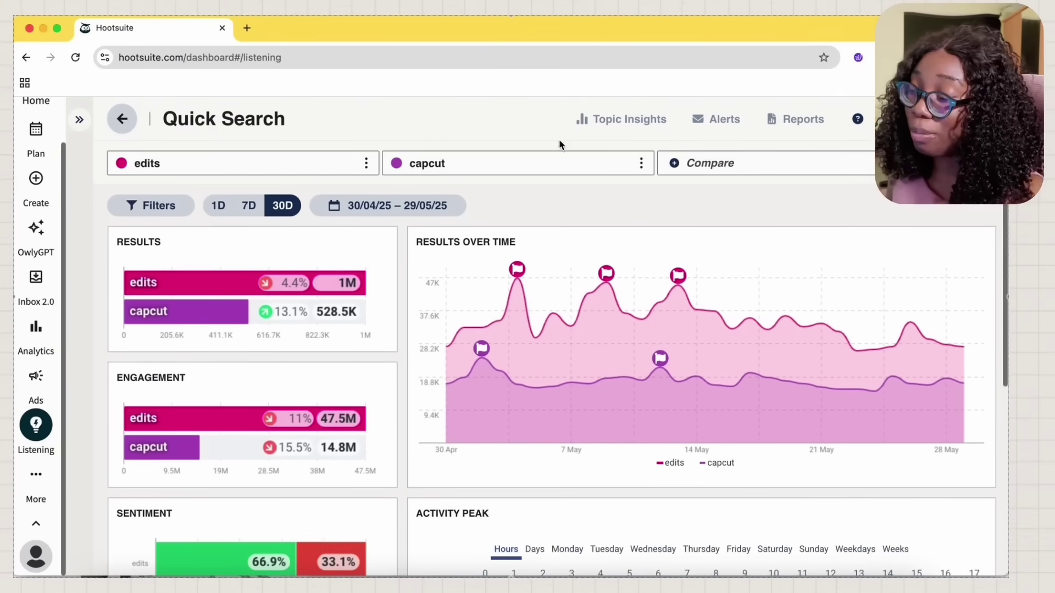
- Replace the queries with 'netflix' and 'prime' and rerun the comparison
{"action": "left_click", "coordinate": [510, 174]}
{"action": "key", "text": "super+a"}
{"action": "key", "text": "BackSpace"}
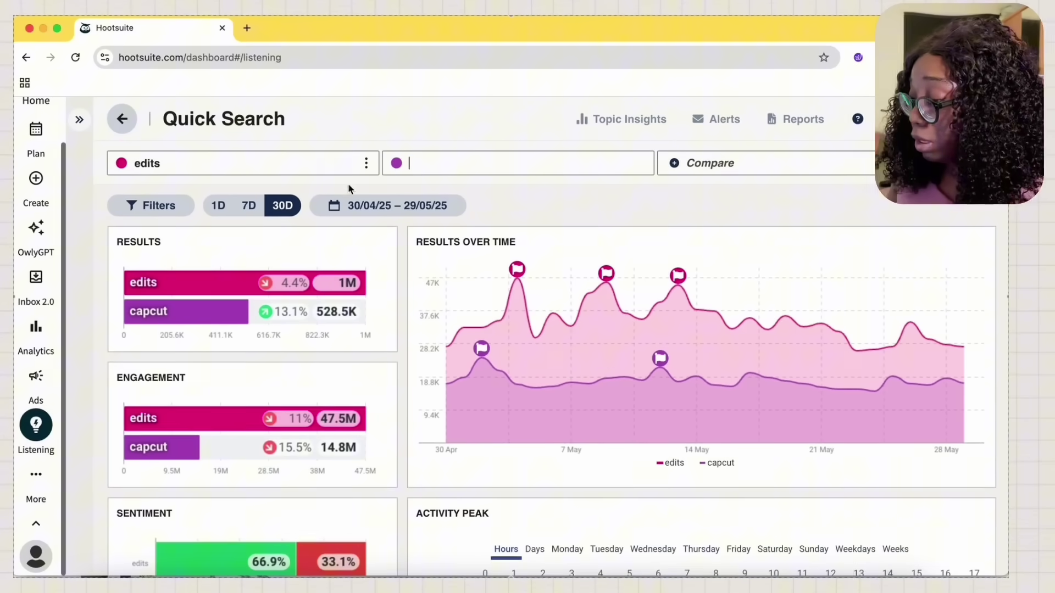
{"action": "left_click", "coordinate": [331, 175]}
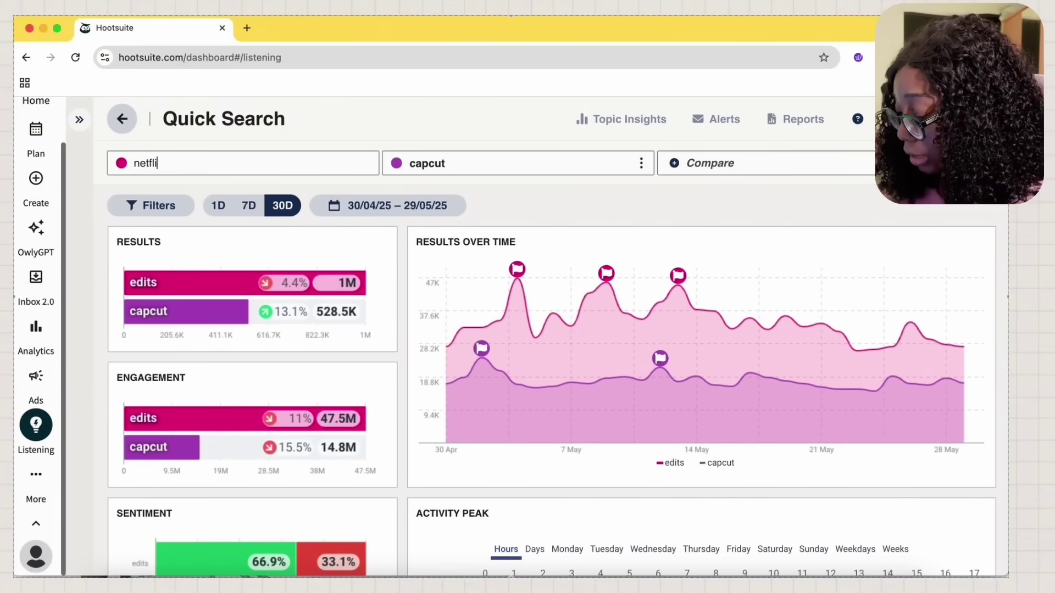
{"action": "type", "text": "netflix"}
{"action": "left_click", "coordinate": [442, 167]}
{"action": "key", "text": "super+a"}
{"action": "key", "text": "BackSpace"}
{"action": "type", "text": "prime"}
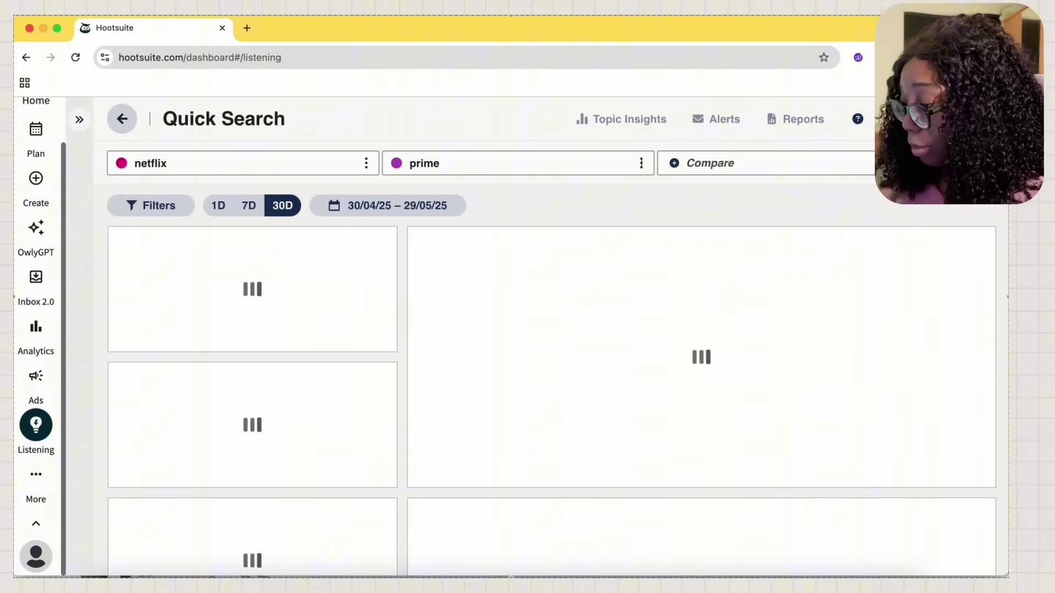
{"action": "key", "text": "Return"}
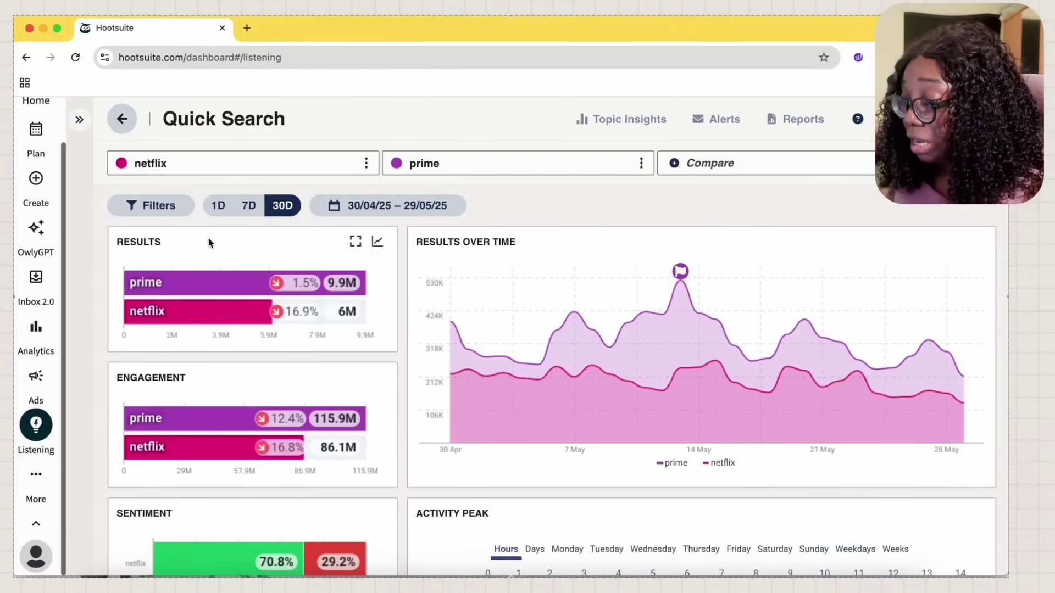
- Review the netflix (6M) versus prime (9.9M) listening results
{"action": "mouse_move", "coordinate": [185, 293]}
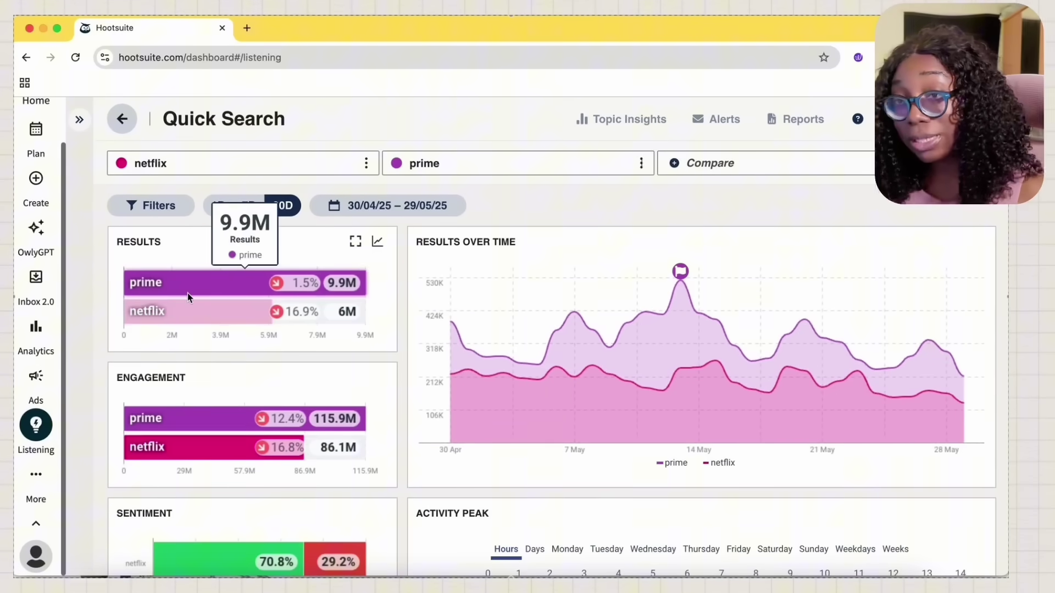
{"action": "mouse_move", "coordinate": [181, 317]}
{"action": "scroll", "coordinate": [192, 341], "scroll_direction": "down", "scroll_amount": 2}
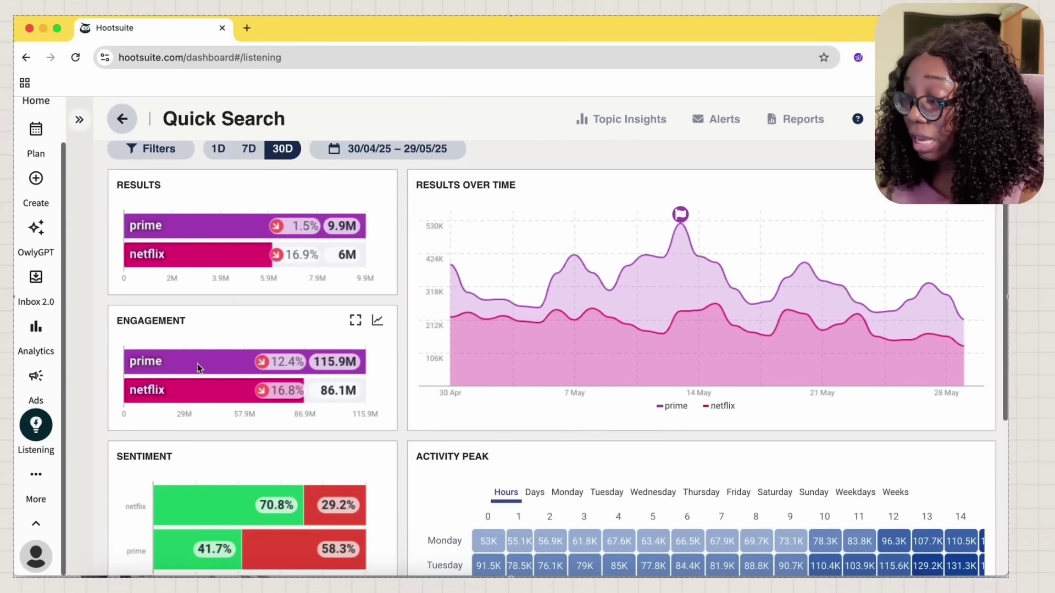
{"action": "scroll", "coordinate": [204, 364], "scroll_direction": "down", "scroll_amount": 1}
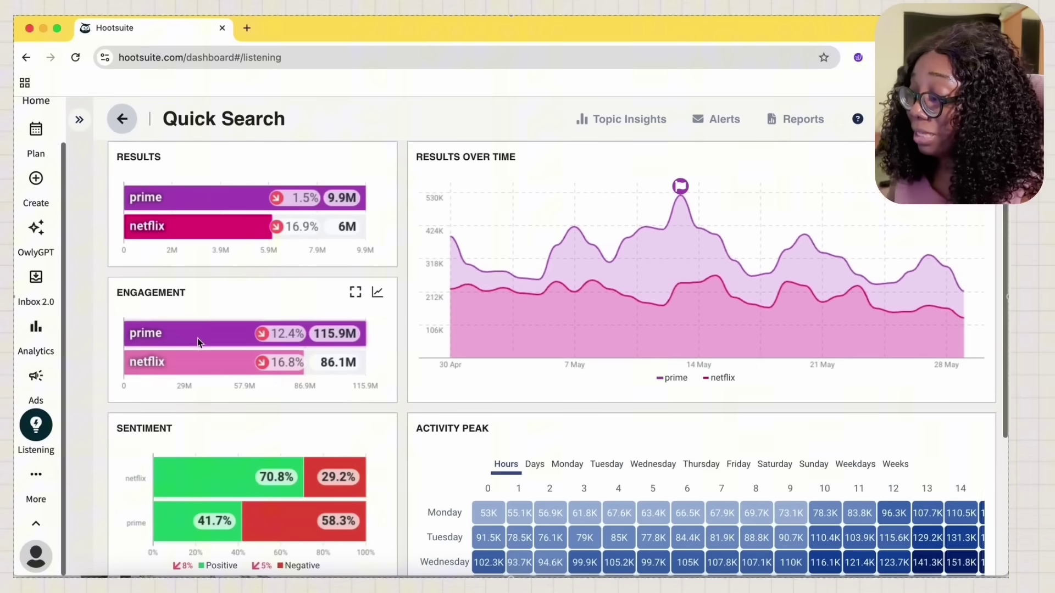
{"action": "scroll", "coordinate": [212, 379], "scroll_direction": "down", "scroll_amount": 3}
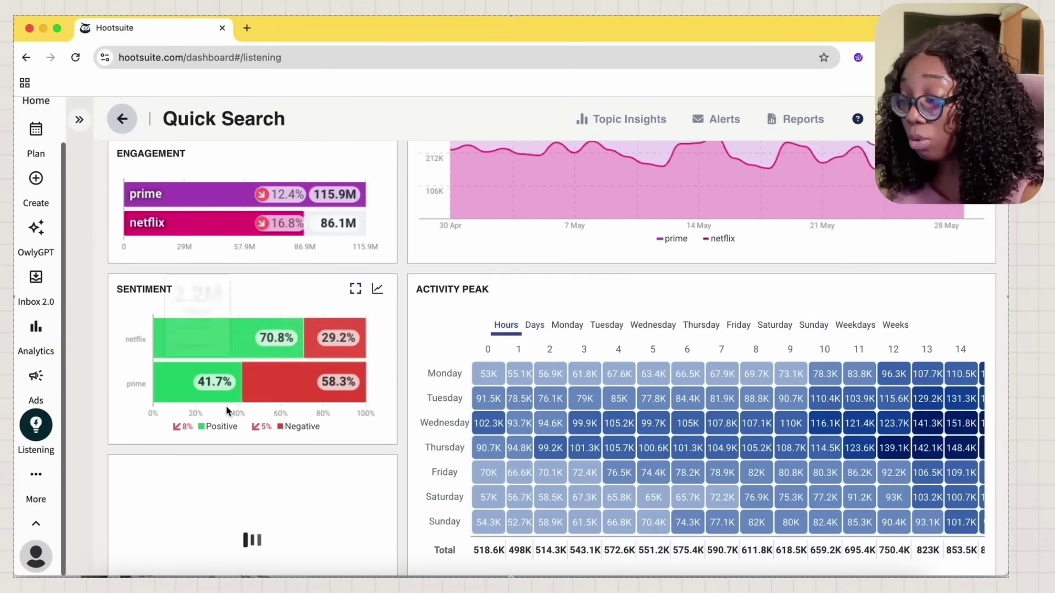
{"action": "scroll", "coordinate": [225, 412], "scroll_direction": "down", "scroll_amount": 2}
{"action": "scroll", "coordinate": [226, 412], "scroll_direction": "up", "scroll_amount": 3}
{"action": "scroll", "coordinate": [225, 417], "scroll_direction": "up", "scroll_amount": 4}
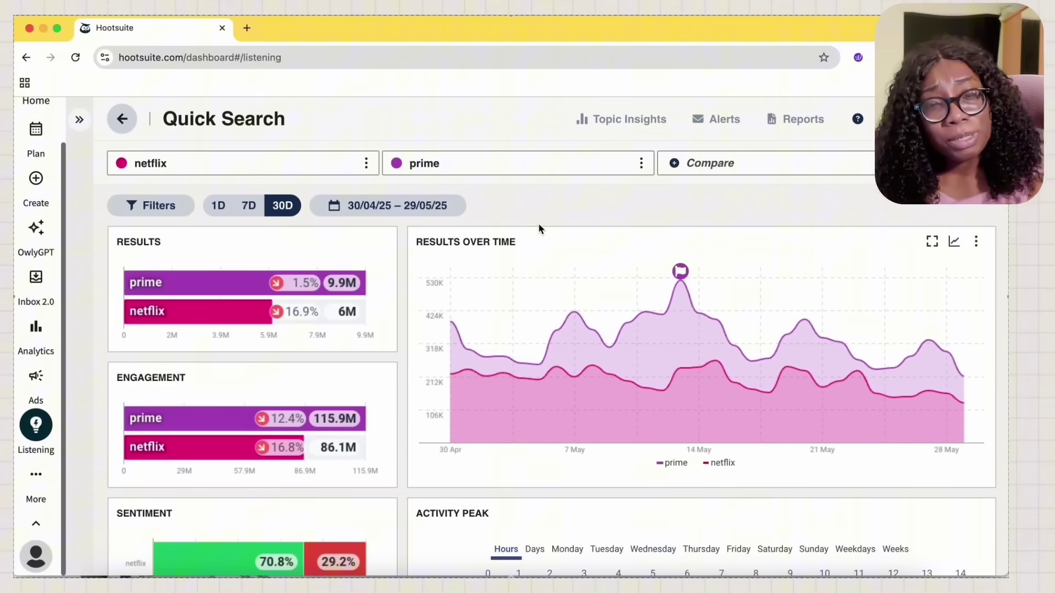
{"action": "left_click", "coordinate": [673, 163]}
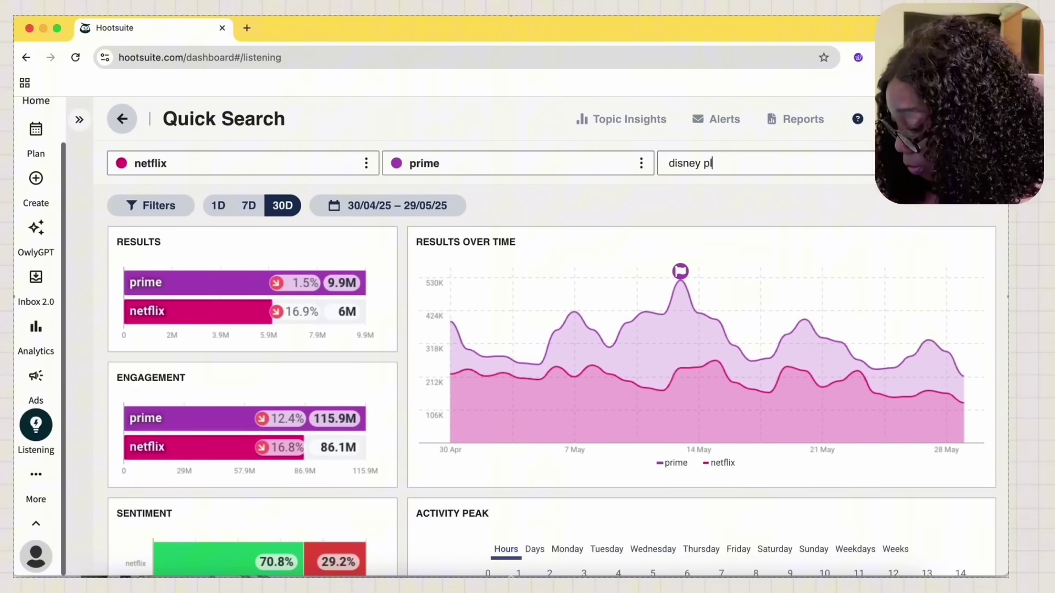
- Add 'disney plus' as a third term, review sentiment and activity peaks, then open Analytics
{"action": "key", "text": "Return"}
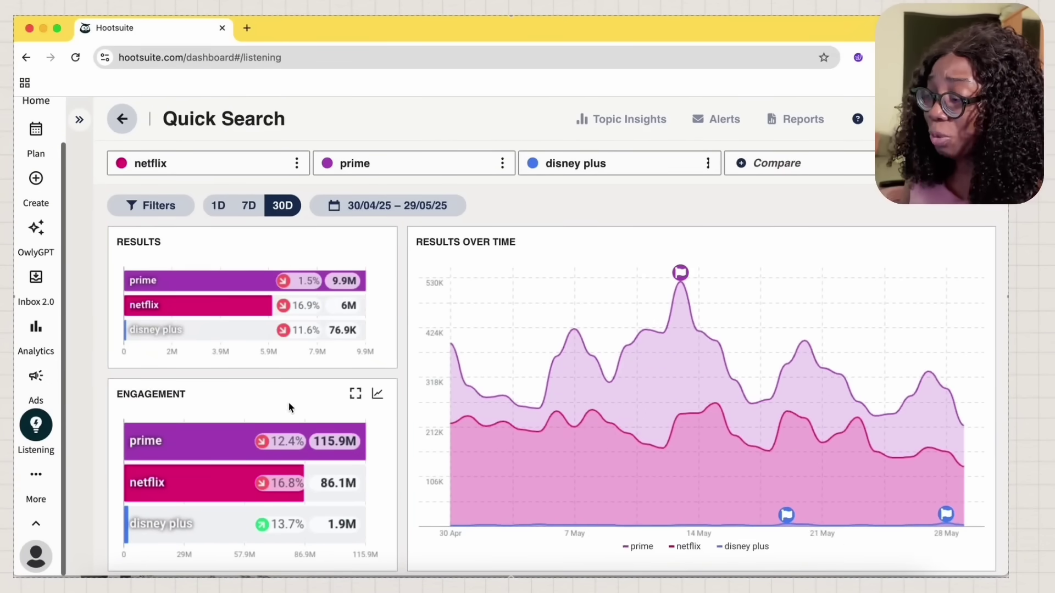
{"action": "scroll", "coordinate": [290, 405], "scroll_direction": "down", "scroll_amount": 5}
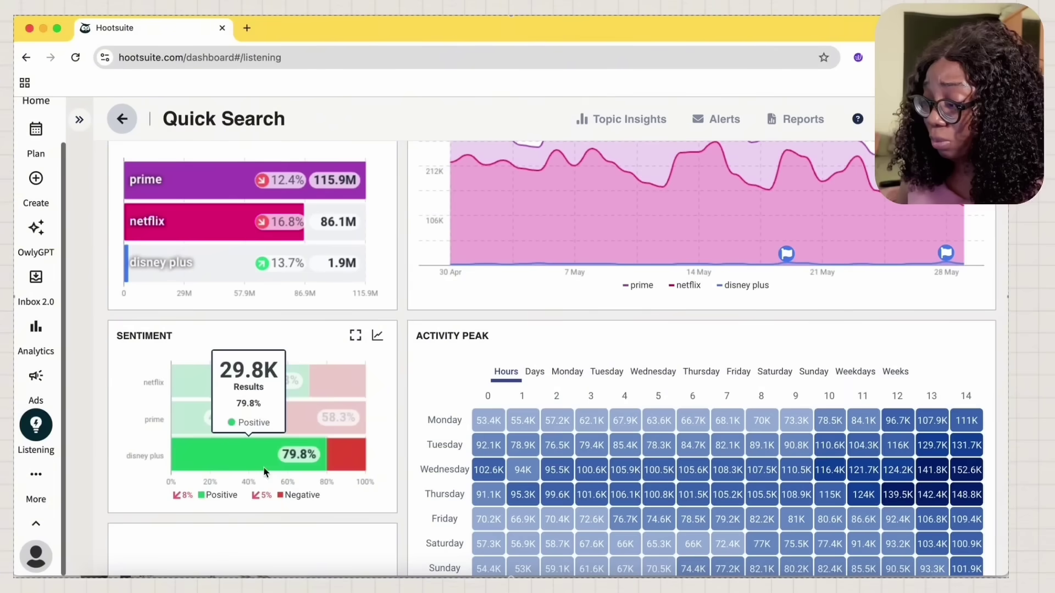
{"action": "mouse_move", "coordinate": [289, 370]}
{"action": "mouse_move", "coordinate": [236, 447]}
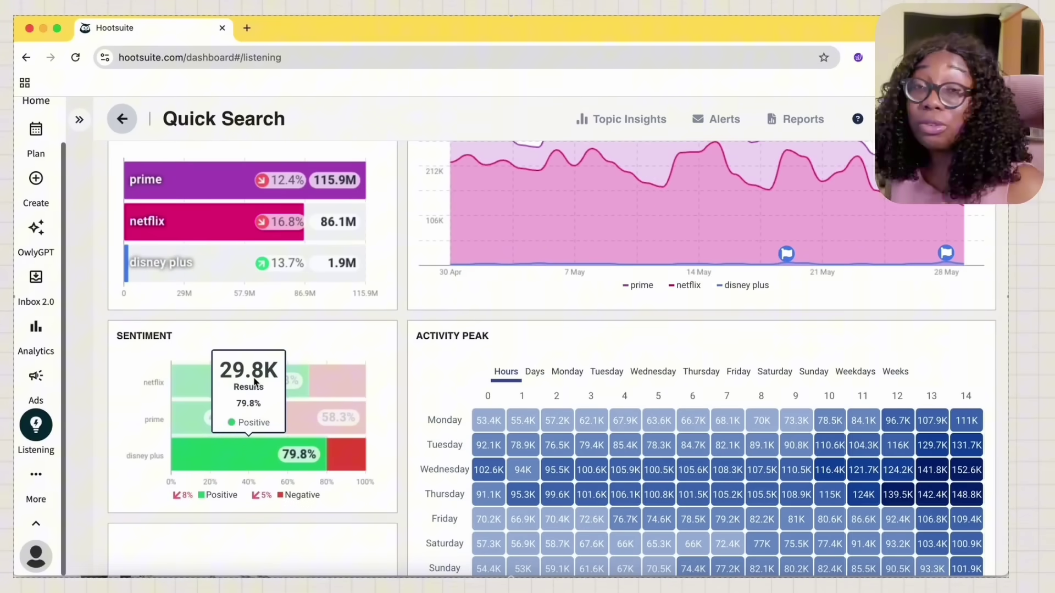
{"action": "scroll", "coordinate": [254, 381], "scroll_direction": "down", "scroll_amount": 2}
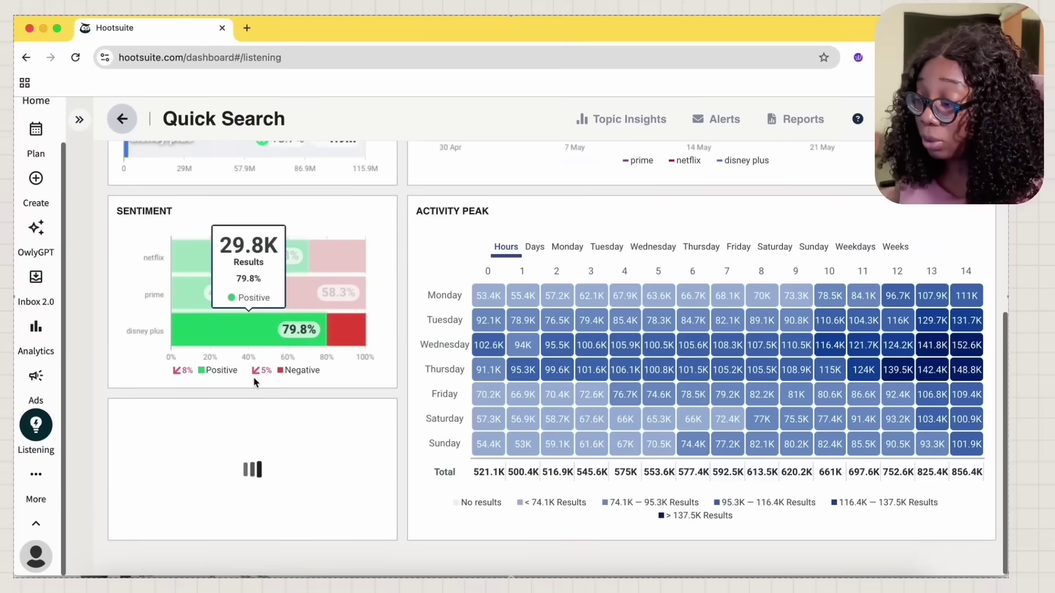
{"action": "scroll", "coordinate": [254, 381], "scroll_direction": "up", "scroll_amount": 7}
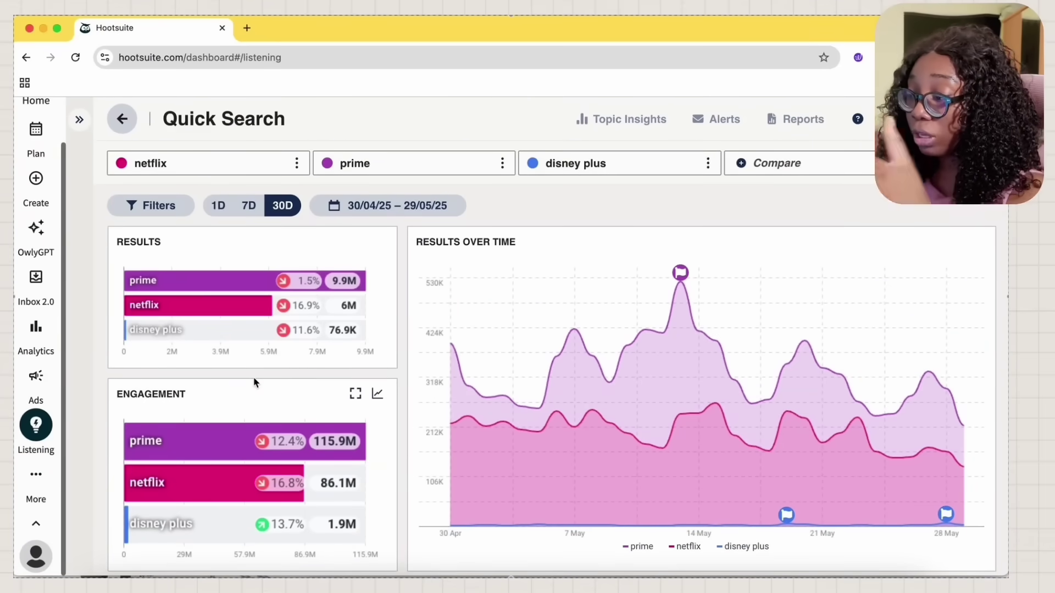
{"action": "left_click", "coordinate": [35, 344]}
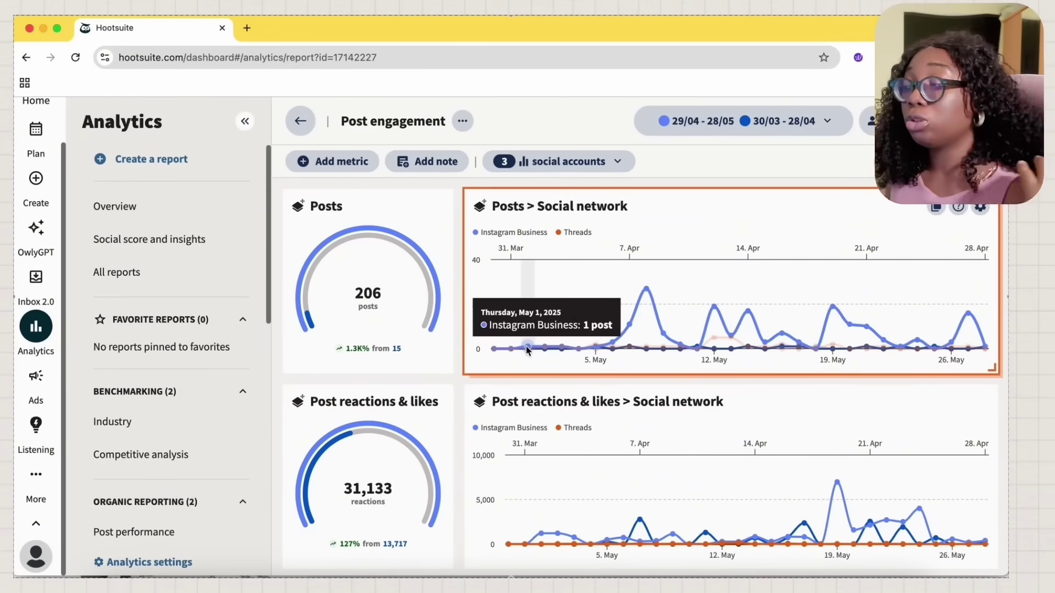
{"action": "scroll", "coordinate": [495, 300], "scroll_direction": "down", "scroll_amount": 5}
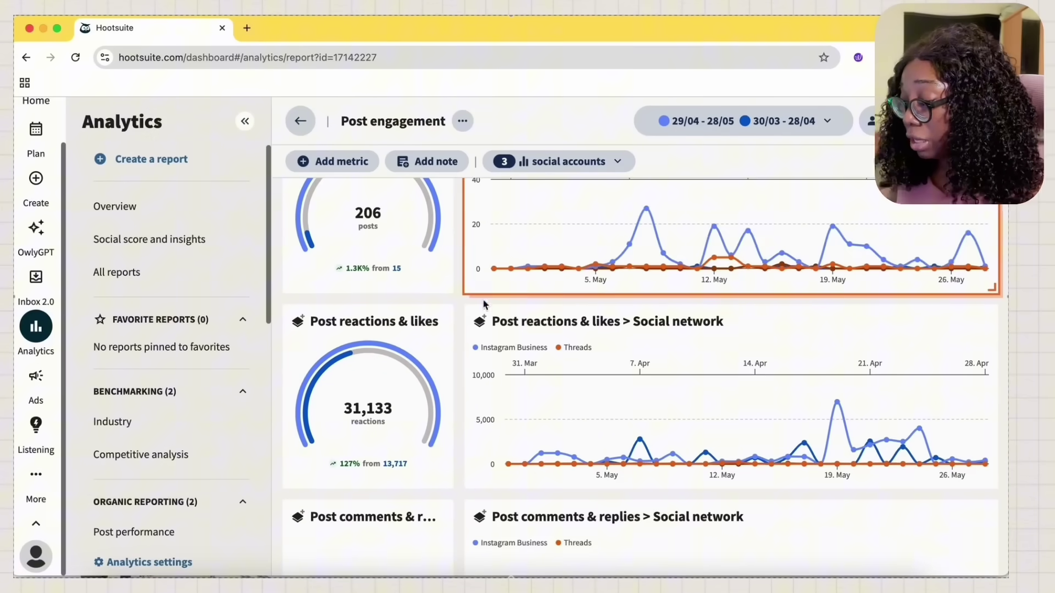
{"action": "scroll", "coordinate": [343, 383], "scroll_direction": "down", "scroll_amount": 15}
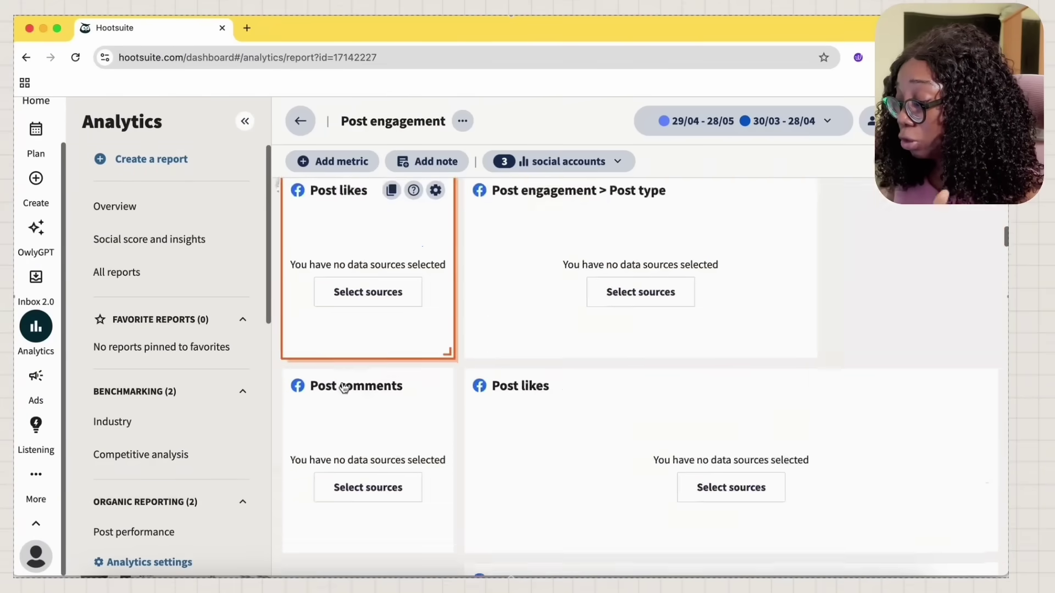
{"action": "scroll", "coordinate": [343, 384], "scroll_direction": "up", "scroll_amount": 3}
{"action": "scroll", "coordinate": [343, 383], "scroll_direction": "down", "scroll_amount": 4}
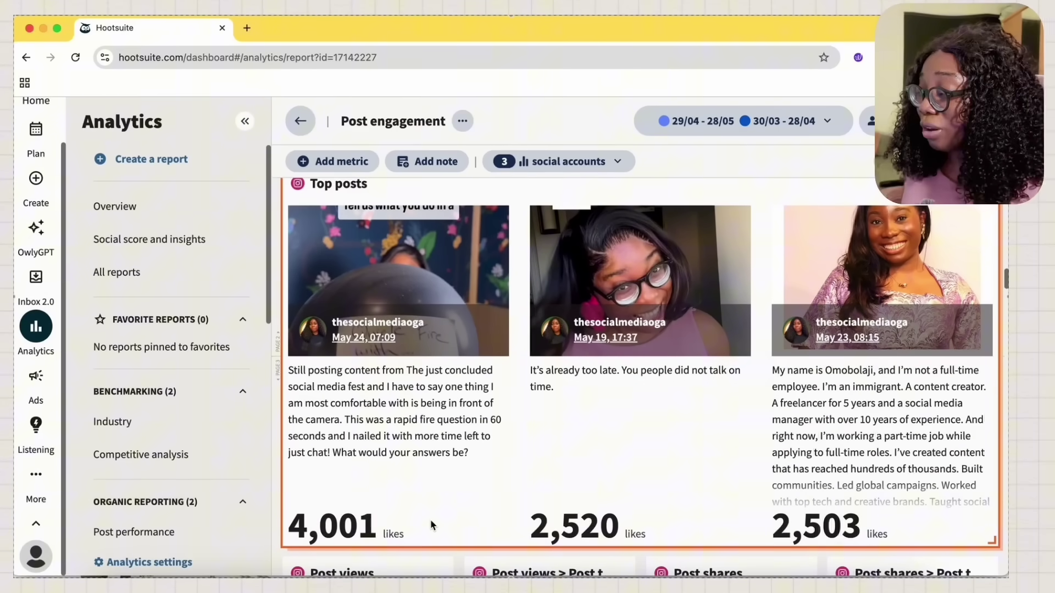
{"action": "scroll", "coordinate": [386, 391], "scroll_direction": "down", "scroll_amount": 5}
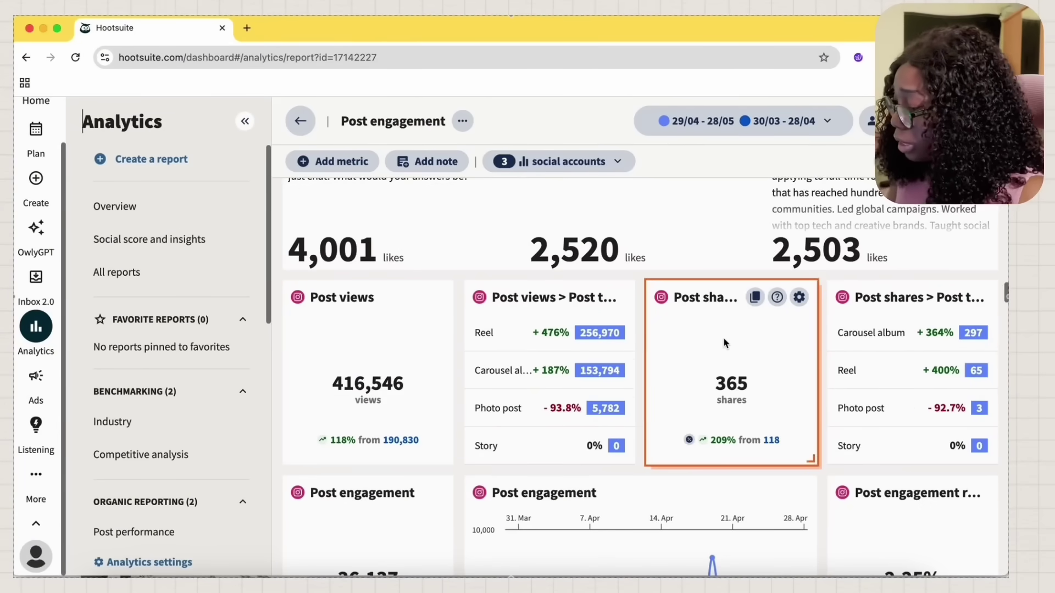
{"action": "scroll", "coordinate": [724, 342], "scroll_direction": "down", "scroll_amount": 2}
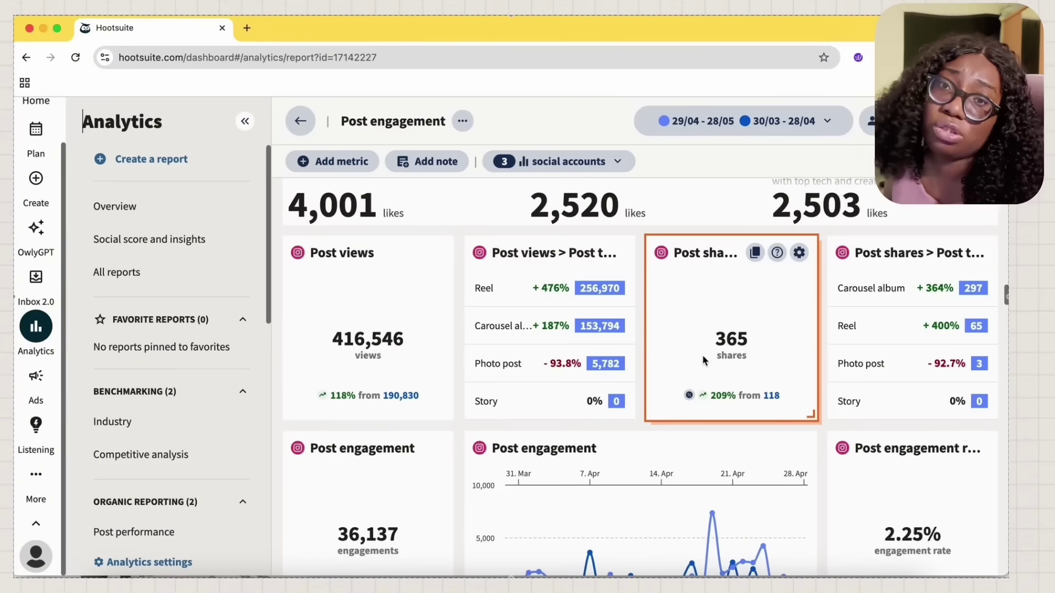
{"action": "scroll", "coordinate": [703, 360], "scroll_direction": "down", "scroll_amount": 2}
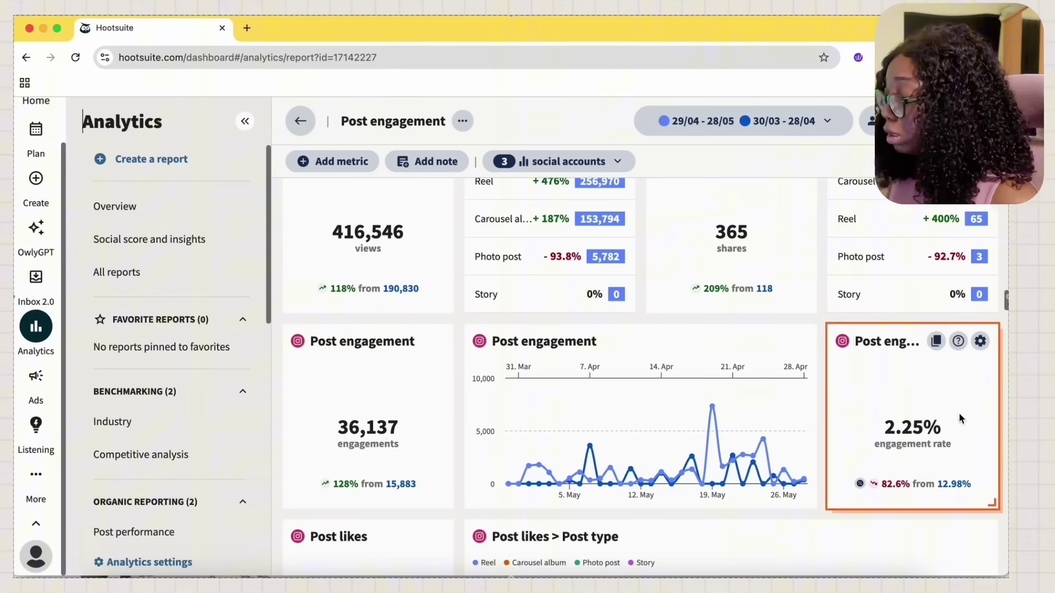
{"action": "mouse_move", "coordinate": [918, 447]}
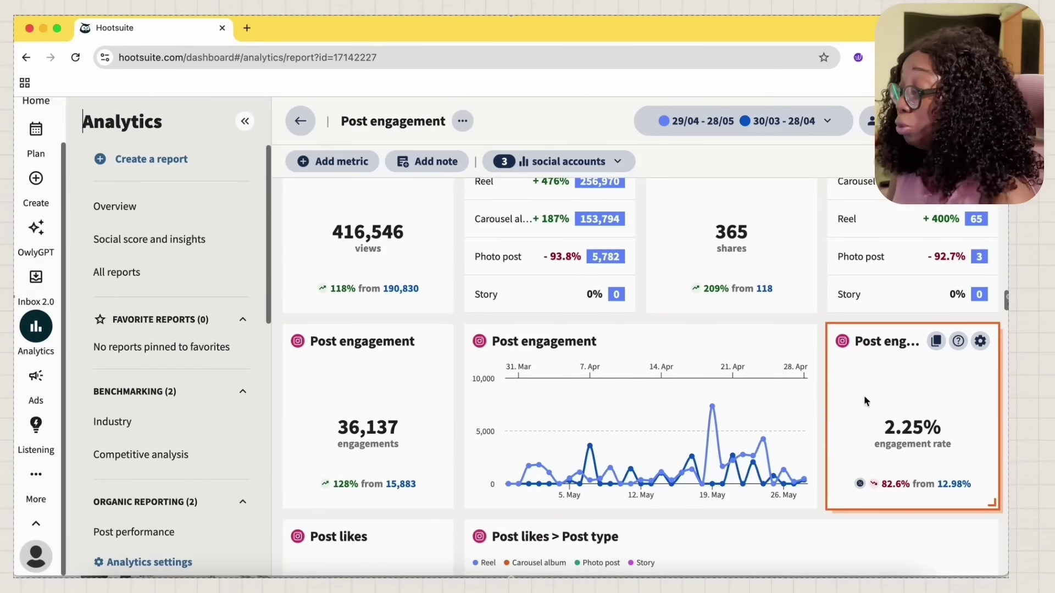
{"action": "scroll", "coordinate": [916, 449], "scroll_direction": "down", "scroll_amount": 6}
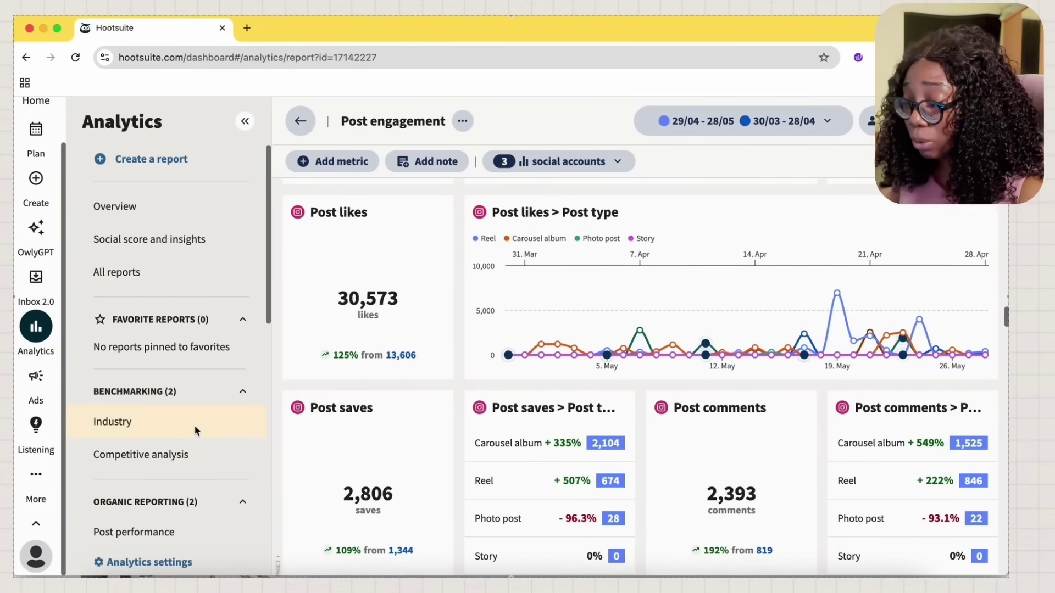
- Open the Competitive analysis page and browse the competitors' posts
{"action": "left_click", "coordinate": [170, 460]}
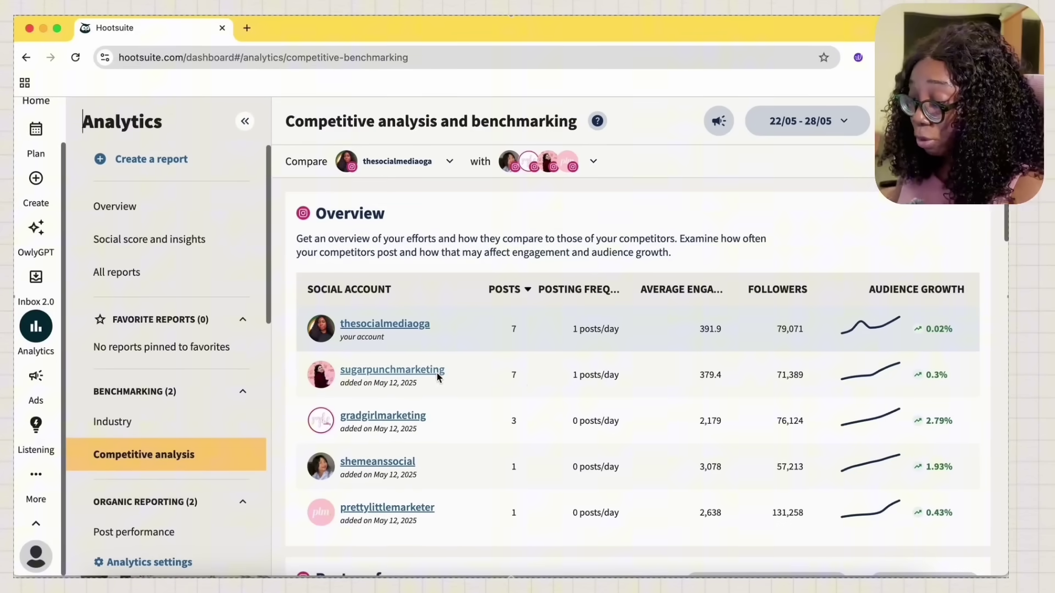
{"action": "scroll", "coordinate": [517, 495], "scroll_direction": "down", "scroll_amount": 1}
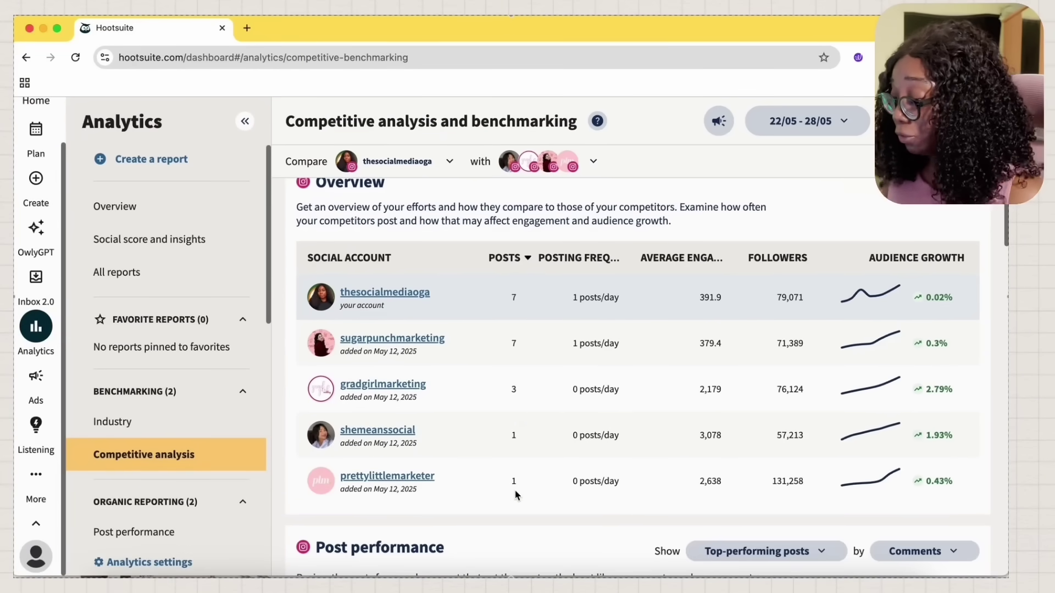
{"action": "scroll", "coordinate": [517, 495], "scroll_direction": "down", "scroll_amount": 10}
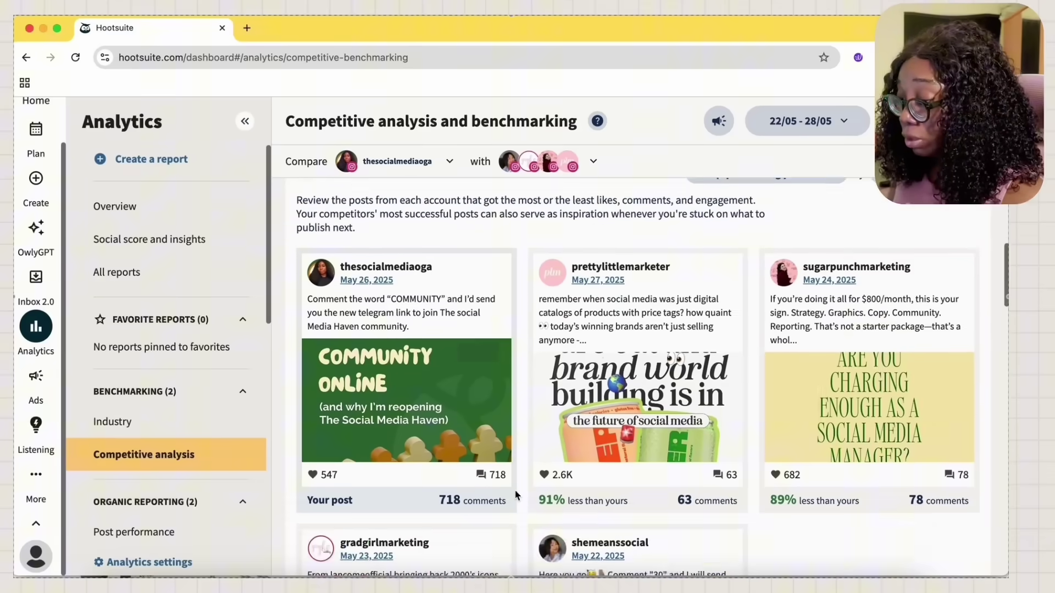
{"action": "scroll", "coordinate": [516, 495], "scroll_direction": "up", "scroll_amount": 1}
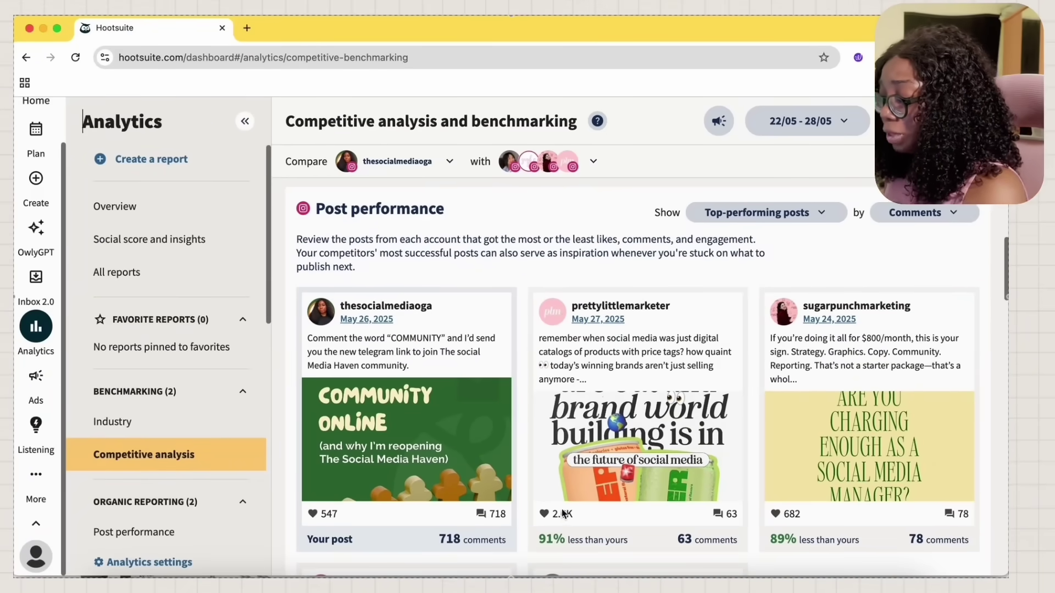
{"action": "scroll", "coordinate": [566, 511], "scroll_direction": "down", "scroll_amount": 1}
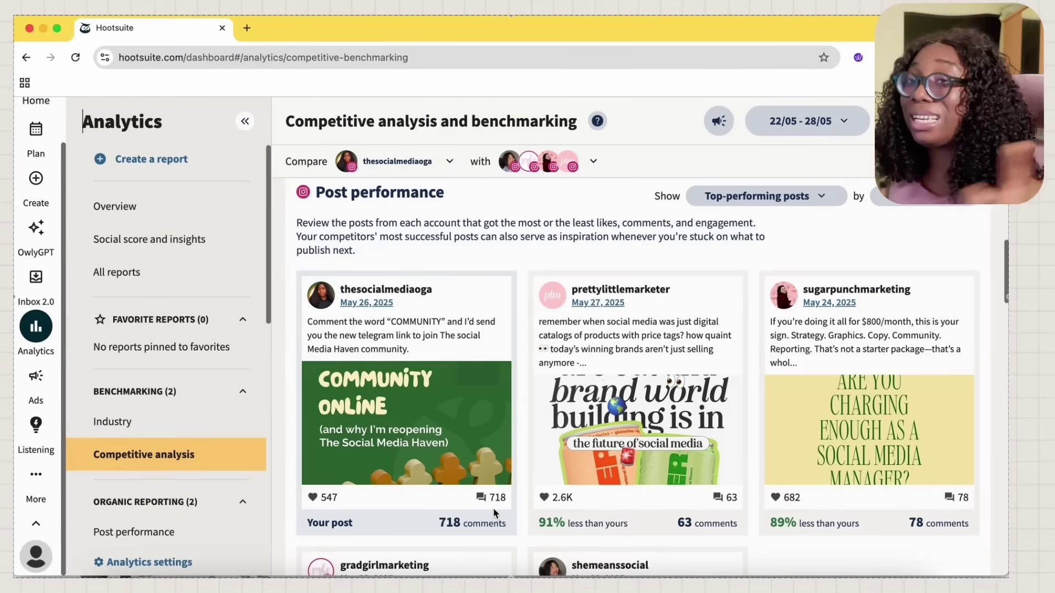
{"action": "scroll", "coordinate": [494, 513], "scroll_direction": "down", "scroll_amount": 5}
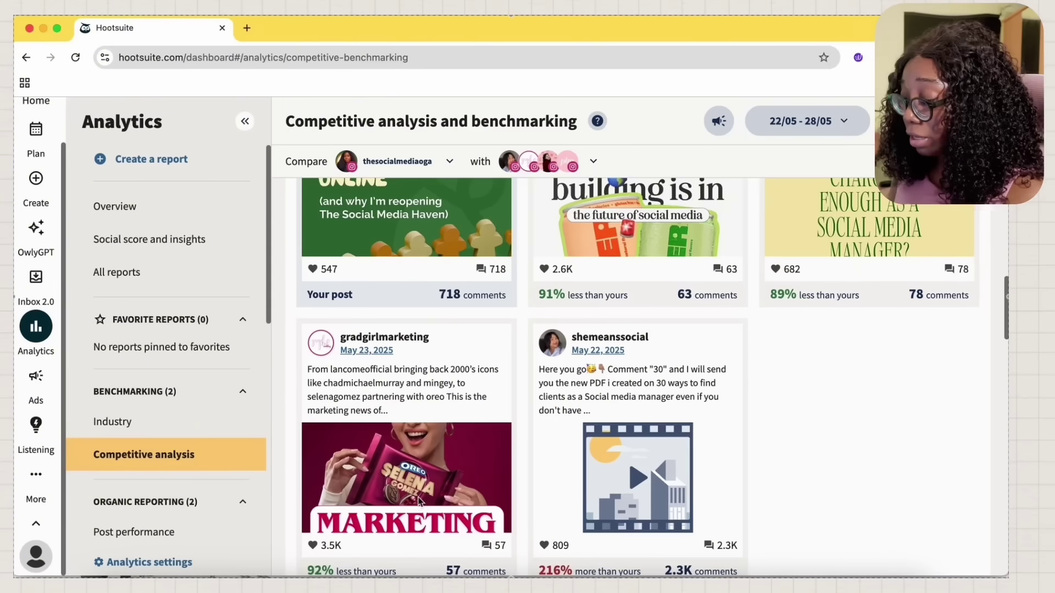
{"action": "scroll", "coordinate": [415, 503], "scroll_direction": "down", "scroll_amount": 1}
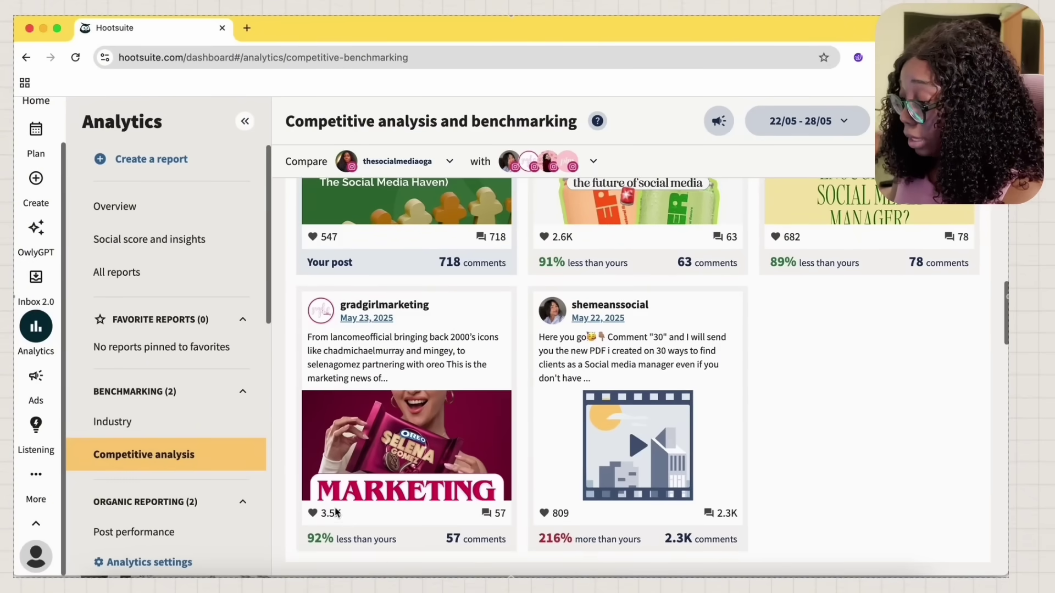
- Inspect the comments chart, trending hashtags word cloud and competitors' post lengths
{"action": "mouse_move", "coordinate": [337, 518]}
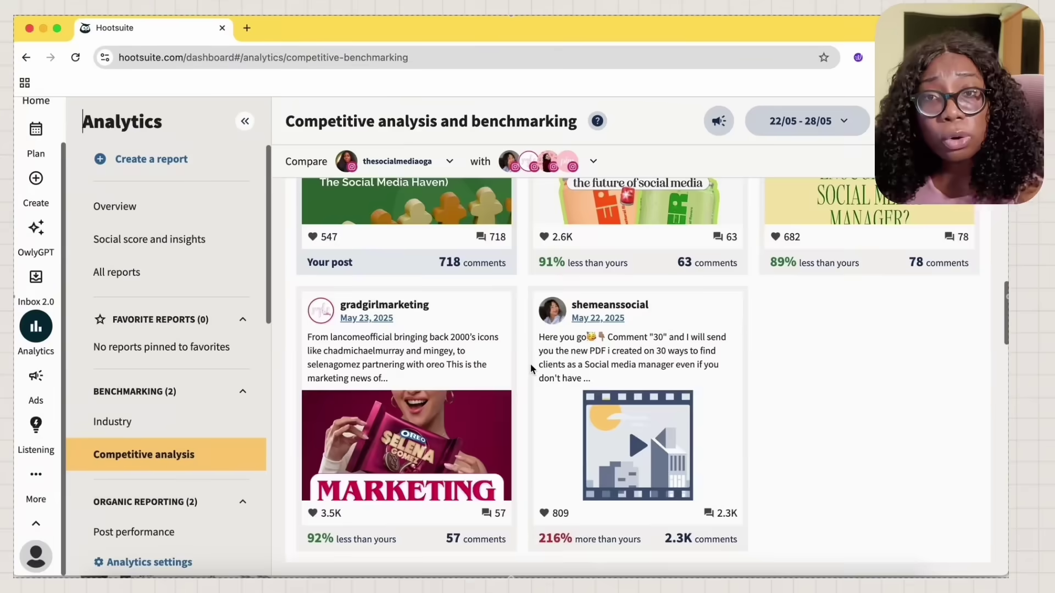
{"action": "scroll", "coordinate": [529, 363], "scroll_direction": "down", "scroll_amount": 10}
{"action": "mouse_move", "coordinate": [751, 349]}
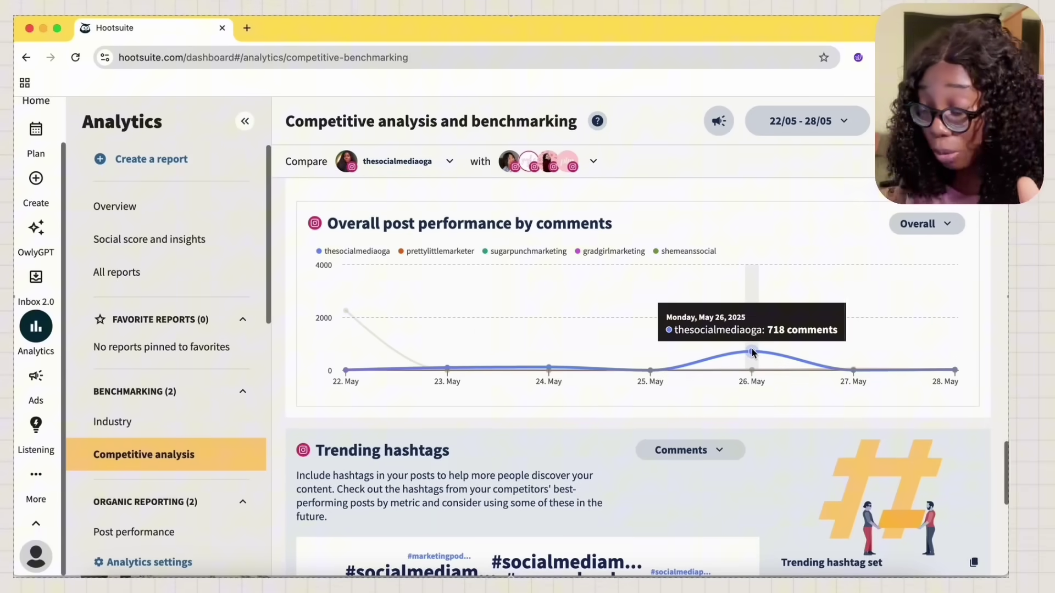
{"action": "scroll", "coordinate": [752, 352], "scroll_direction": "down", "scroll_amount": 4}
{"action": "mouse_move", "coordinate": [593, 350]}
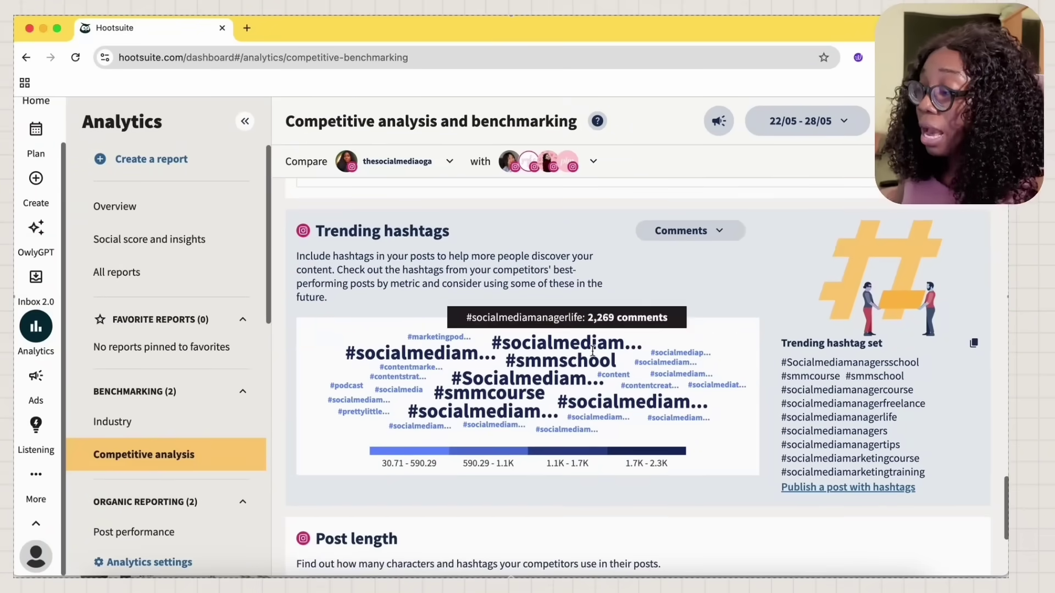
{"action": "scroll", "coordinate": [541, 340], "scroll_direction": "down", "scroll_amount": 4}
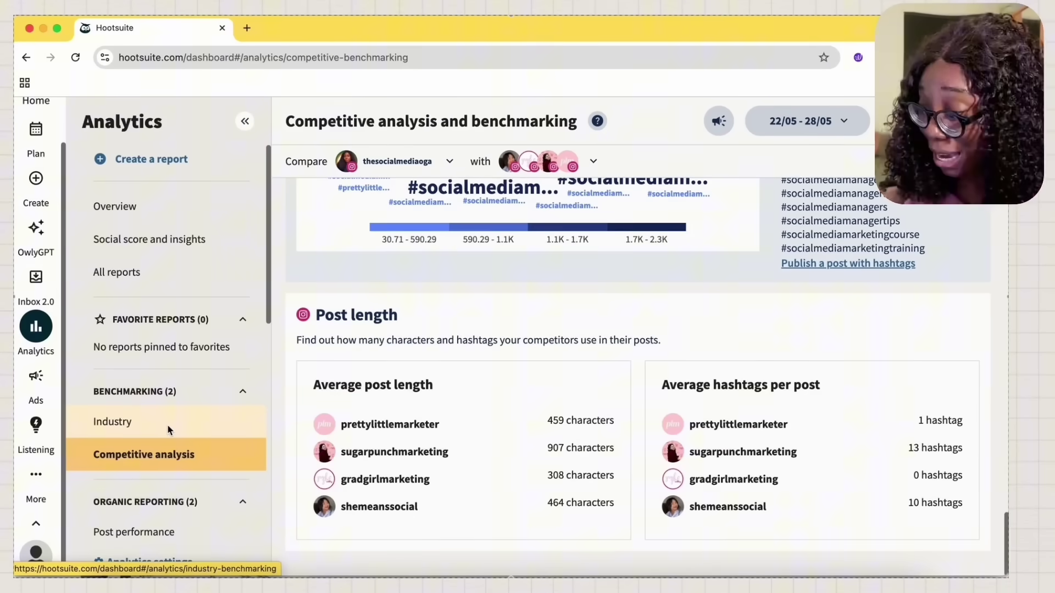
- Open the industry benchmarking report, then the Post performance report, dismissing its tour
{"action": "left_click", "coordinate": [165, 428]}
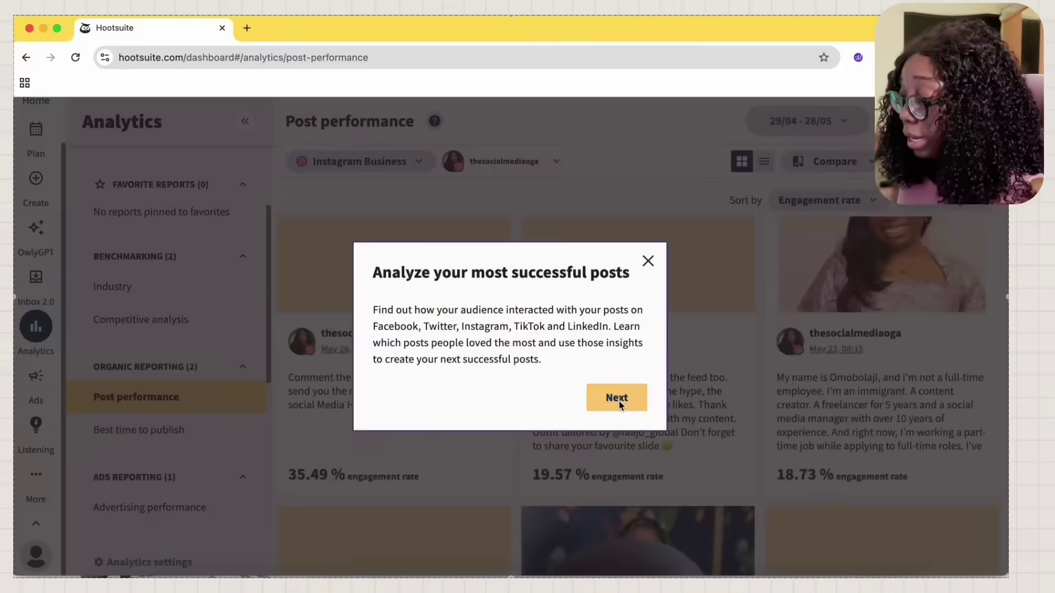
{"action": "left_click", "coordinate": [617, 399]}
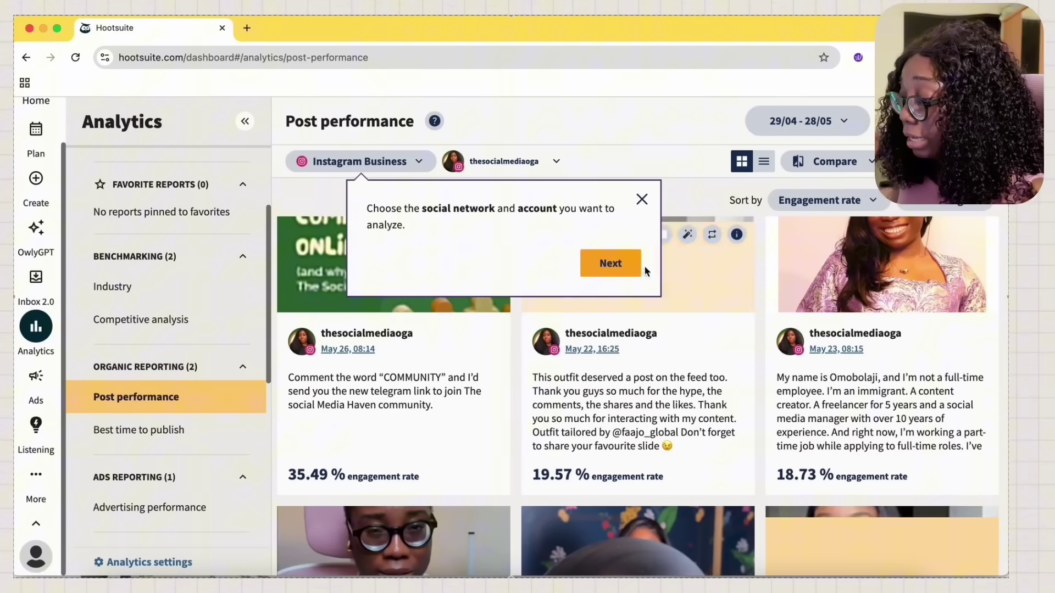
{"action": "left_click", "coordinate": [642, 200]}
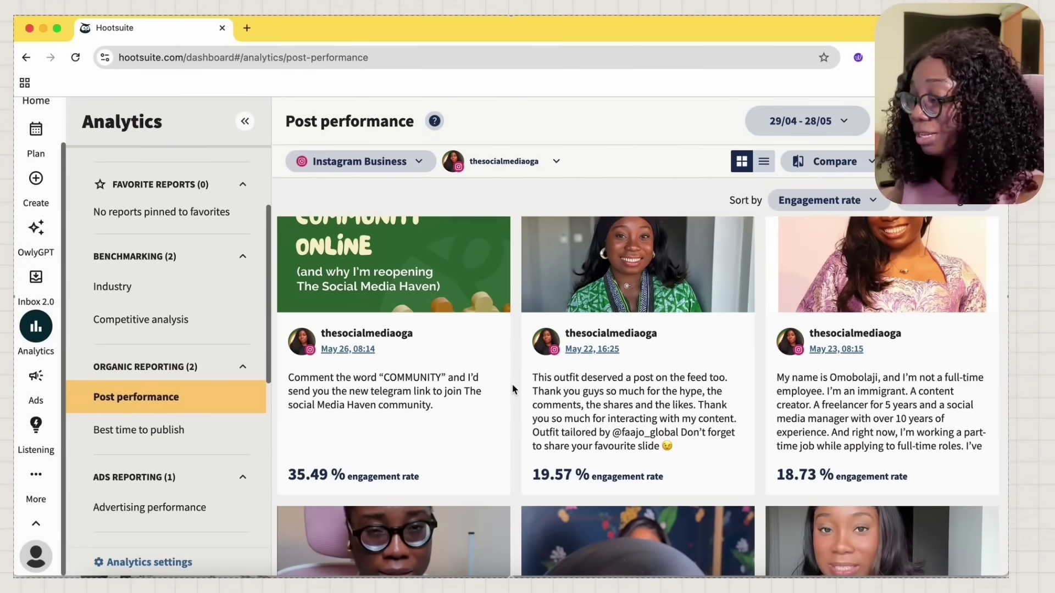
{"action": "mouse_move", "coordinate": [499, 341]}
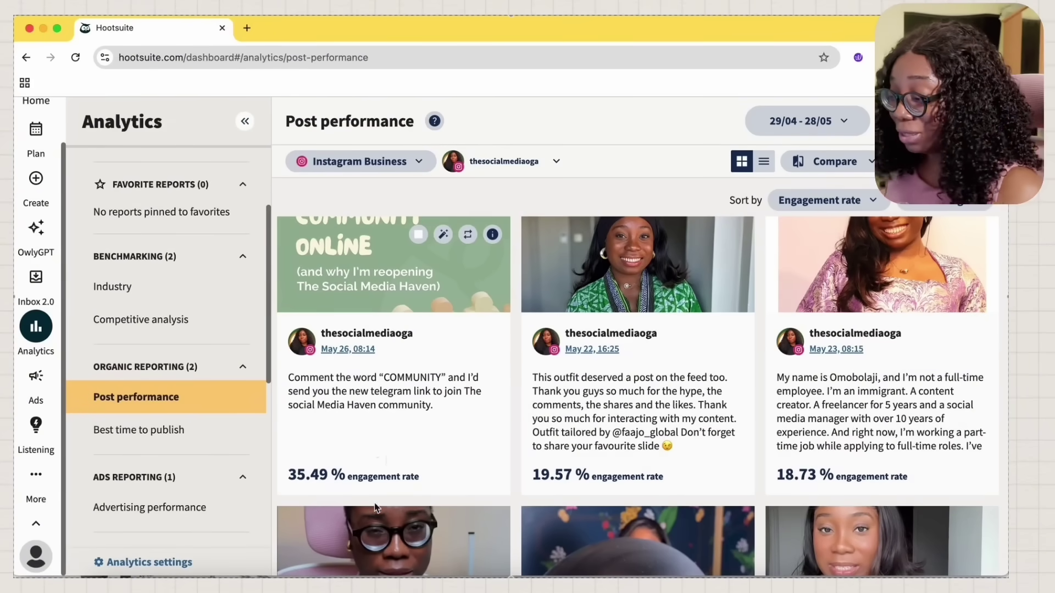
- Browse Instagram posts ranked by engagement rate, led by 35.49%, and check the Compare panel
{"action": "scroll", "coordinate": [387, 461], "scroll_direction": "down", "scroll_amount": 3}
{"action": "scroll", "coordinate": [374, 448], "scroll_direction": "down", "scroll_amount": 2}
{"action": "scroll", "coordinate": [374, 446], "scroll_direction": "up", "scroll_amount": 5}
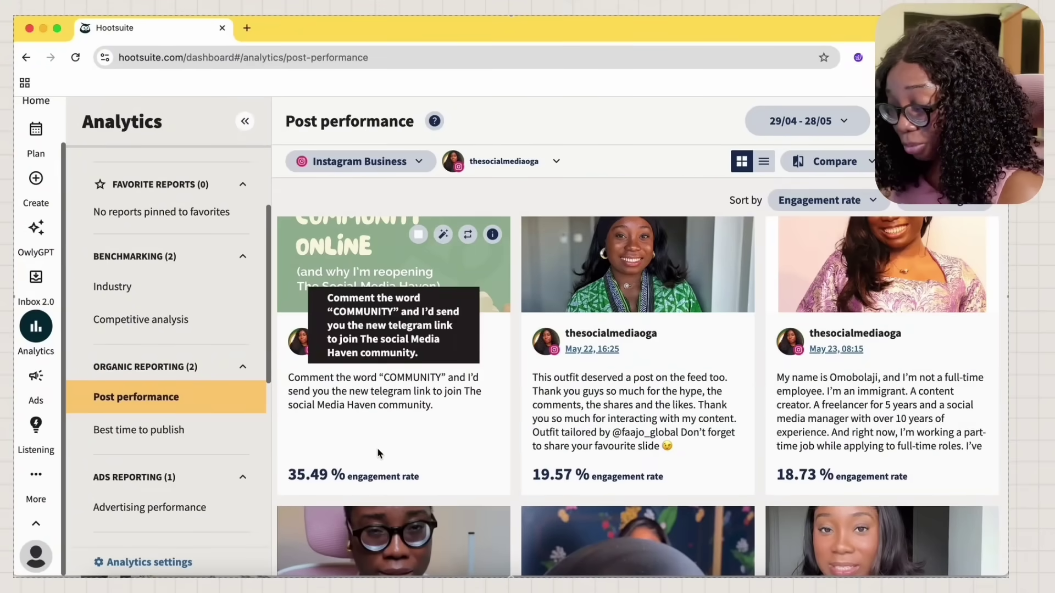
{"action": "scroll", "coordinate": [437, 414], "scroll_direction": "down", "scroll_amount": 8}
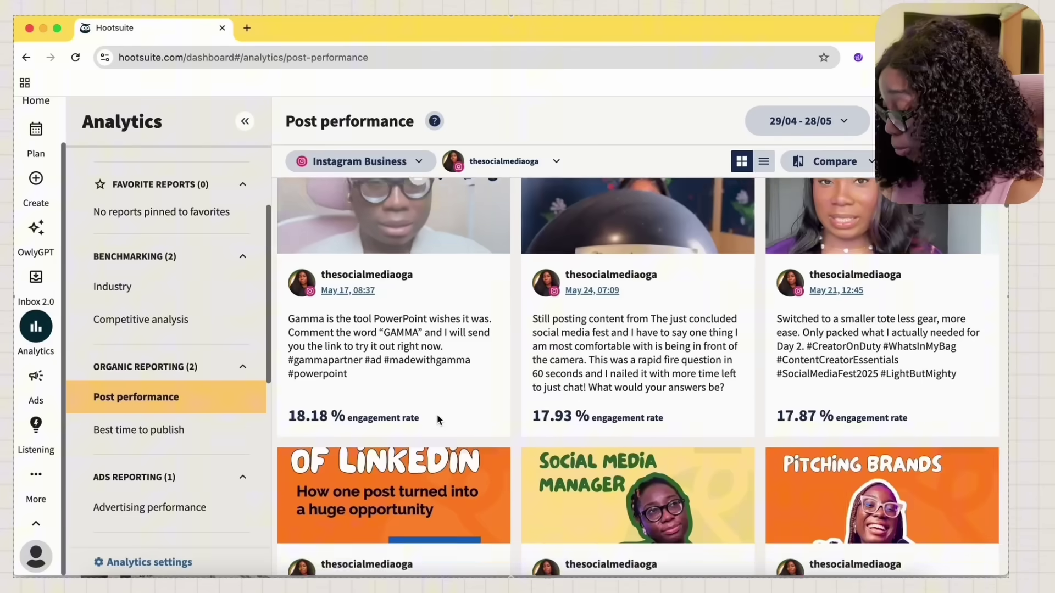
{"action": "scroll", "coordinate": [562, 389], "scroll_direction": "down", "scroll_amount": 12}
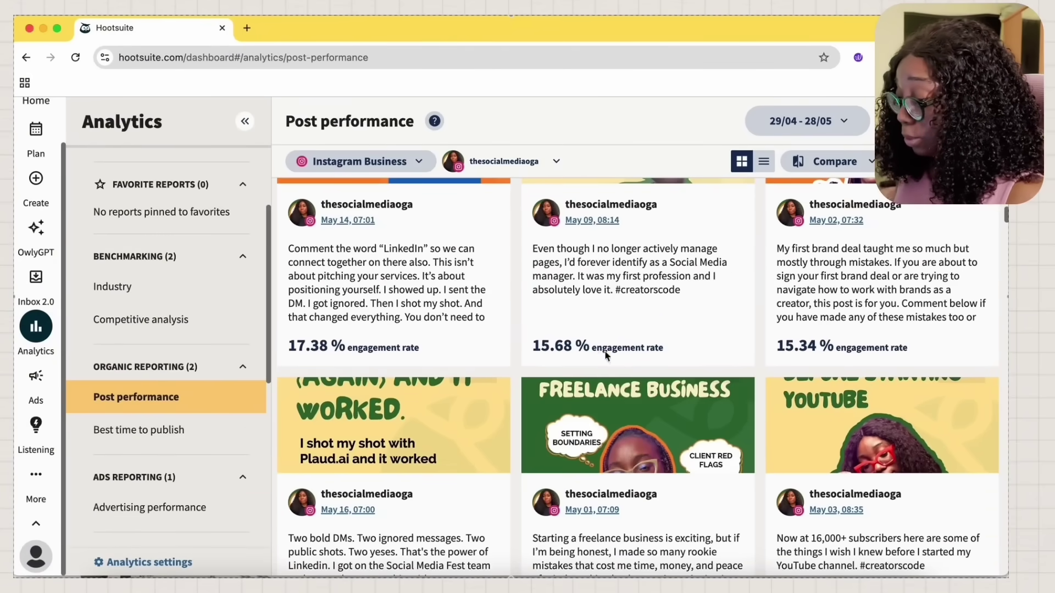
{"action": "scroll", "coordinate": [612, 363], "scroll_direction": "down", "scroll_amount": 10}
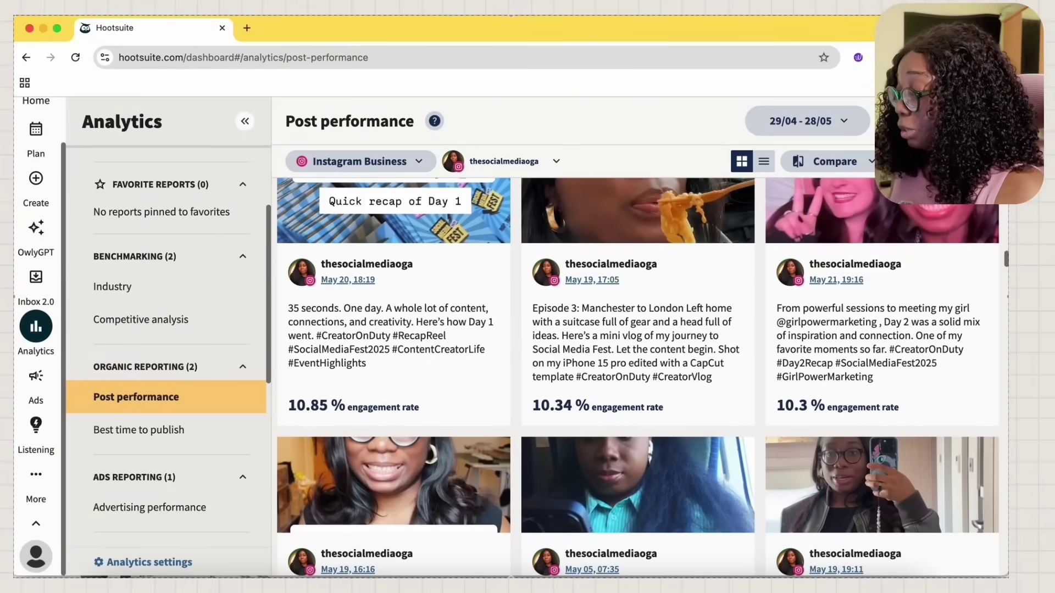
{"action": "left_click", "coordinate": [854, 161]}
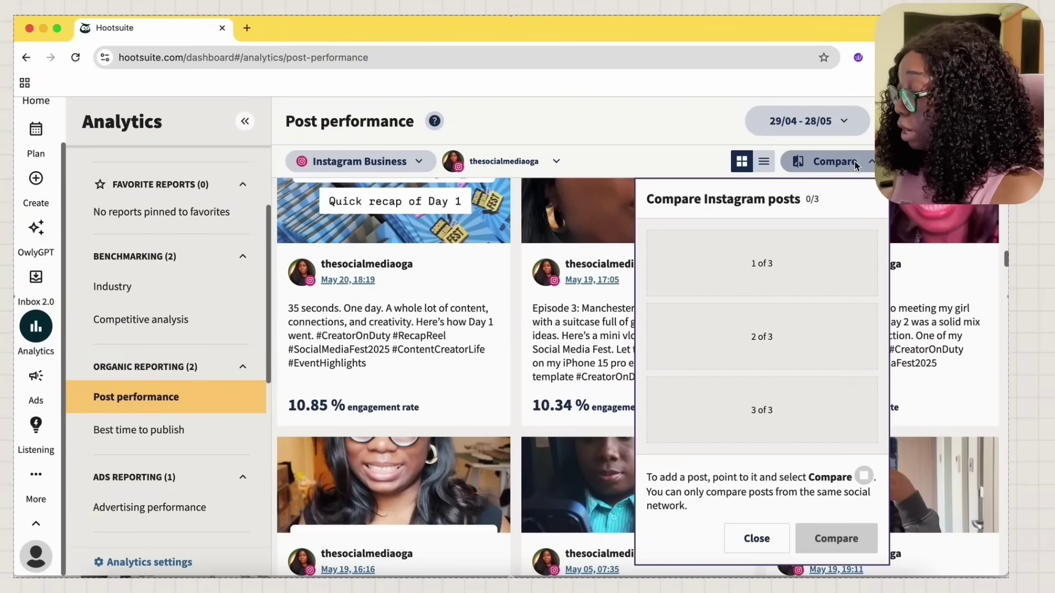
{"action": "left_click", "coordinate": [761, 541]}
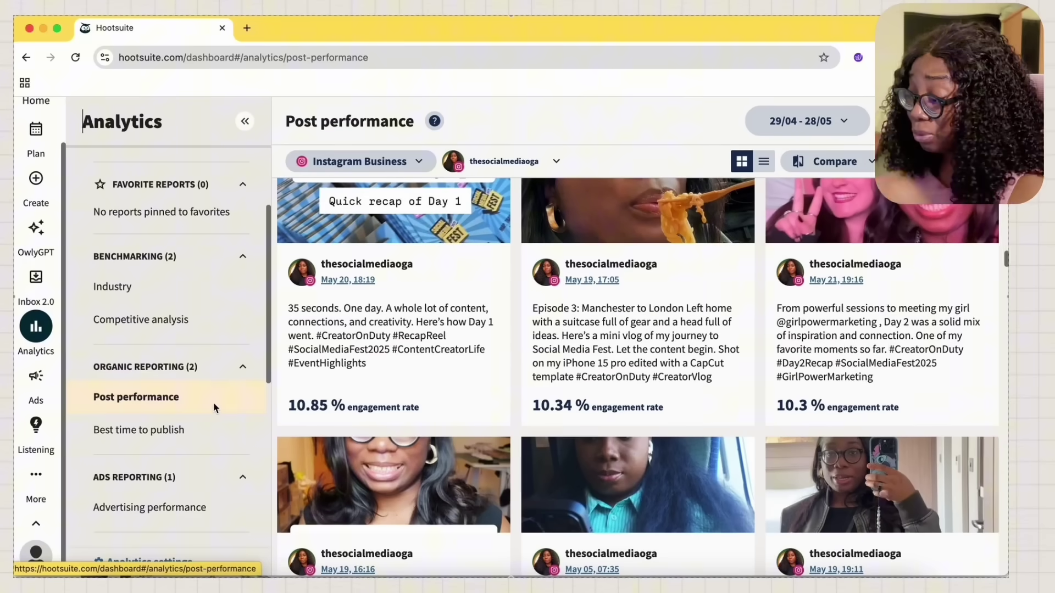
- Open Best time to publish, dismiss the intro and tour, and review the heatmap
{"action": "left_click", "coordinate": [170, 432]}
{"action": "key", "text": "Return"}
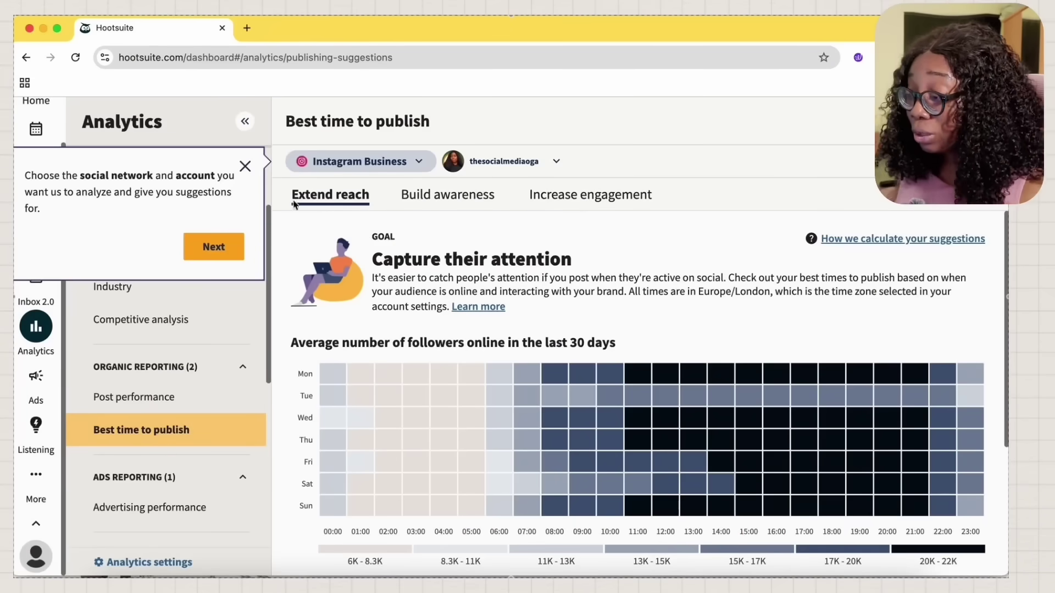
{"action": "left_click", "coordinate": [245, 167]}
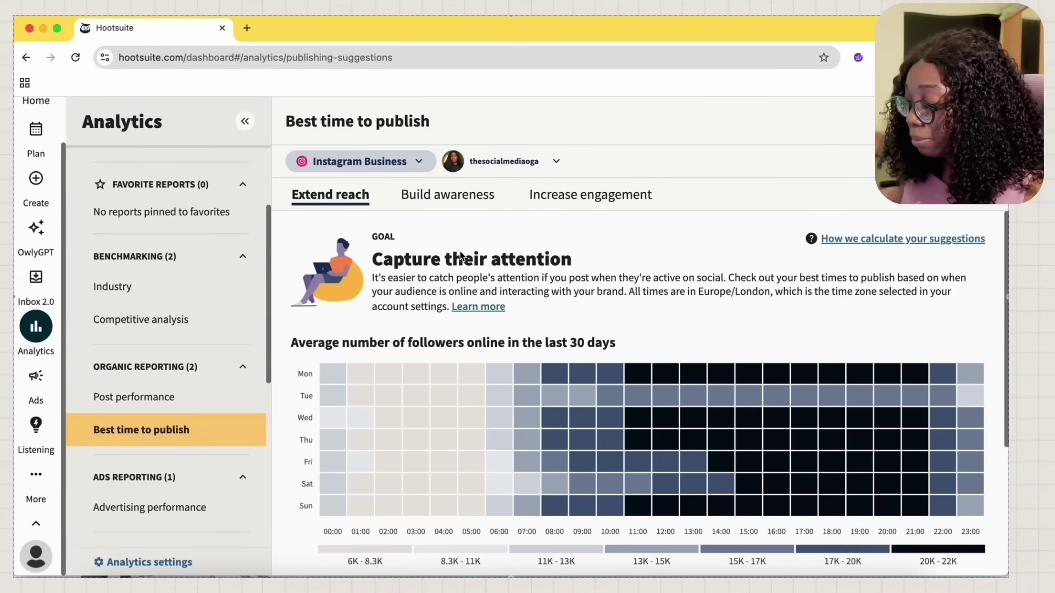
{"action": "scroll", "coordinate": [557, 319], "scroll_direction": "down", "scroll_amount": 2}
{"action": "mouse_move", "coordinate": [557, 318]}
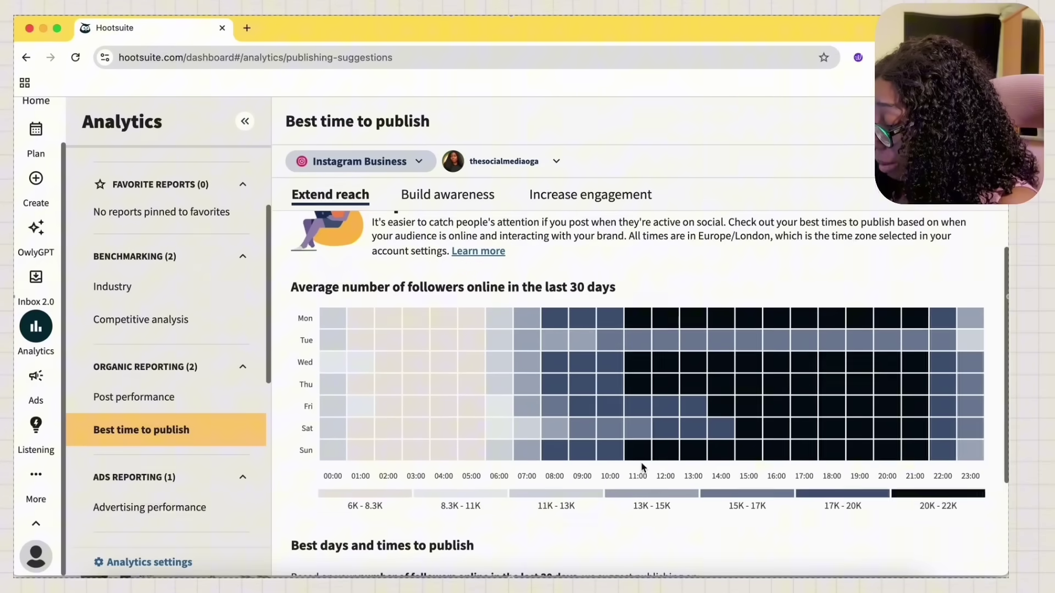
{"action": "mouse_move", "coordinate": [828, 406]}
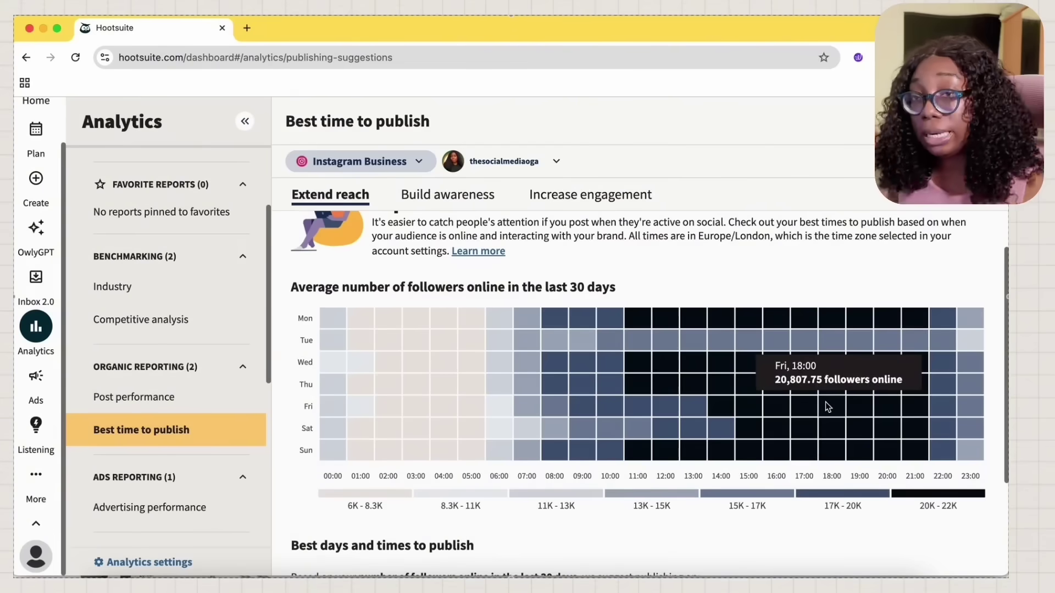
{"action": "scroll", "coordinate": [827, 407], "scroll_direction": "down", "scroll_amount": 3}
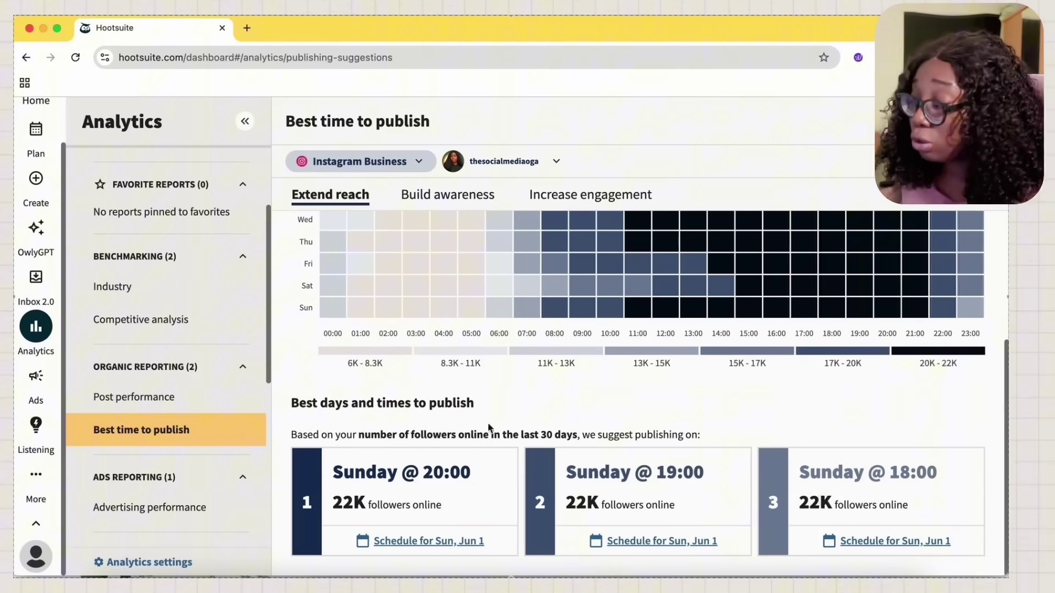
{"action": "scroll", "coordinate": [594, 347], "scroll_direction": "up", "scroll_amount": 3}
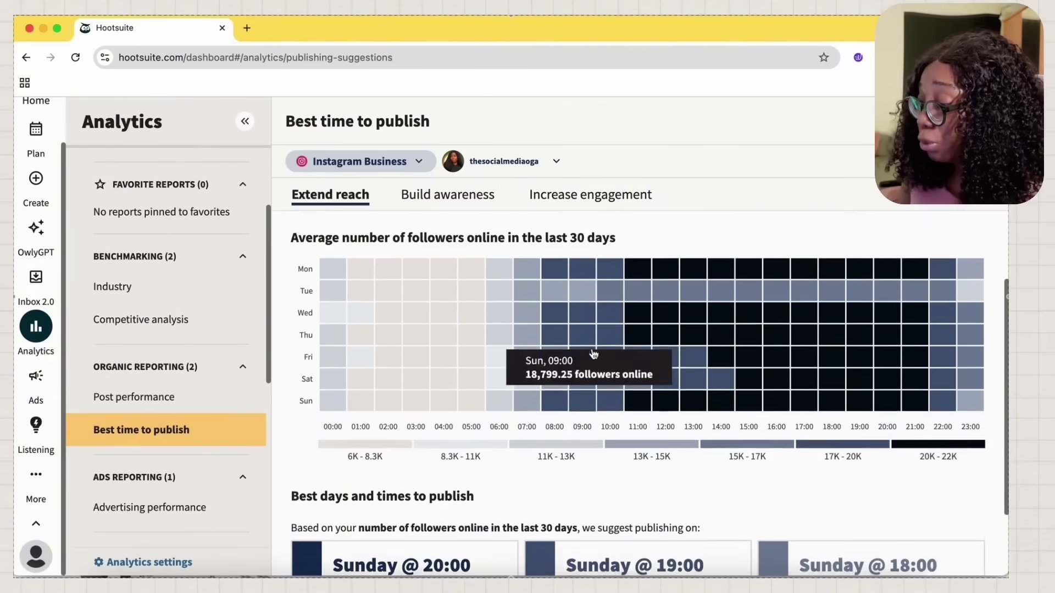
- Show Build awareness suggestions, led by Saturday 08:00 and Monday 18:00 at 38K impressions
{"action": "left_click", "coordinate": [478, 194]}
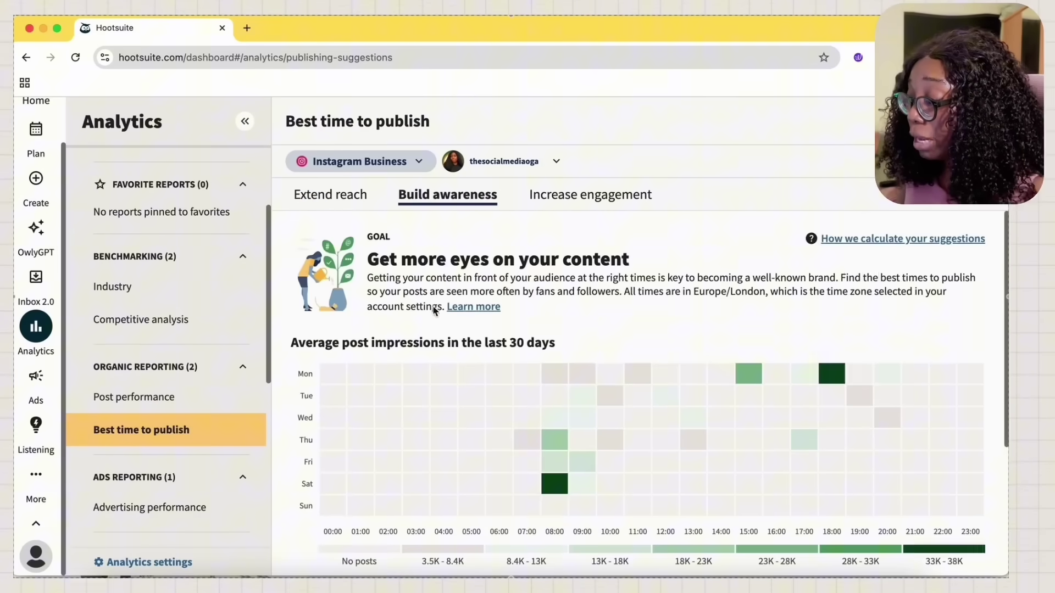
{"action": "scroll", "coordinate": [463, 342], "scroll_direction": "down", "scroll_amount": 1}
{"action": "scroll", "coordinate": [463, 342], "scroll_direction": "down", "scroll_amount": 3}
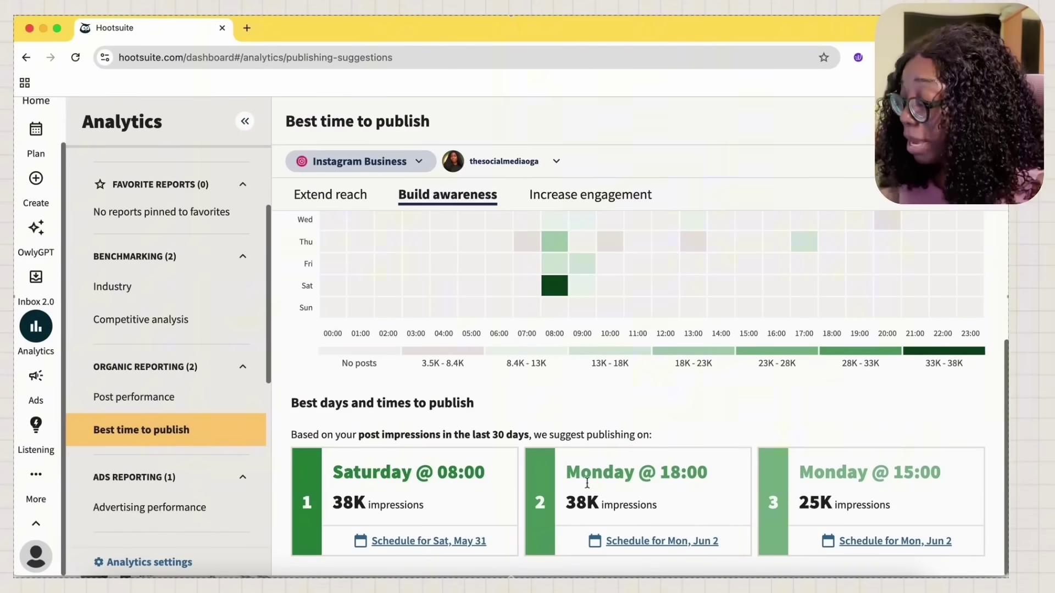
- Show Increase engagement suggestions, topped by Thursday @ 17:00 at 19.57% engagement
{"action": "left_click", "coordinate": [559, 203]}
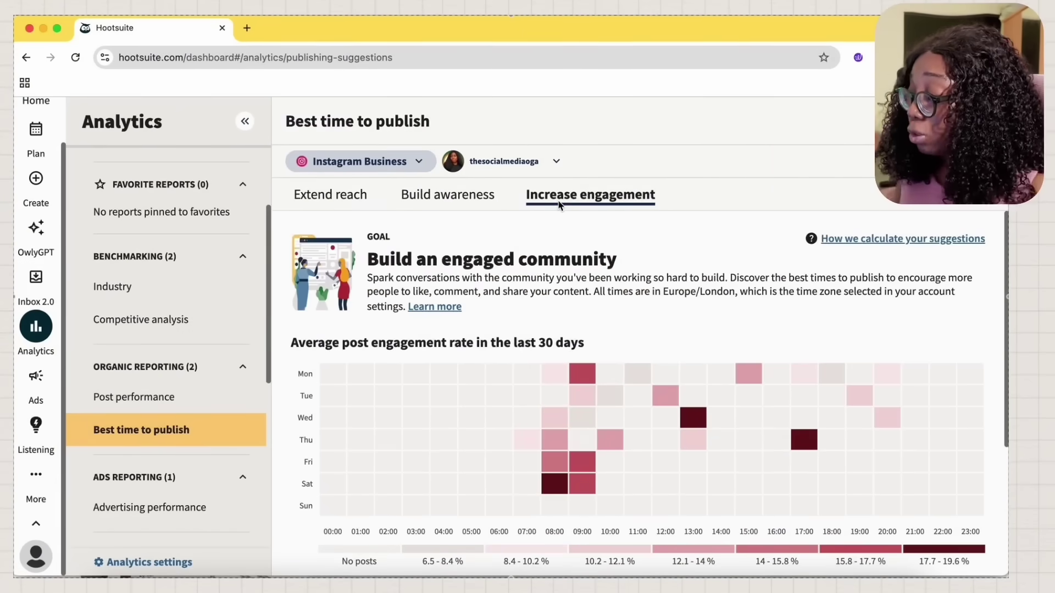
{"action": "scroll", "coordinate": [593, 373], "scroll_direction": "down", "scroll_amount": 3}
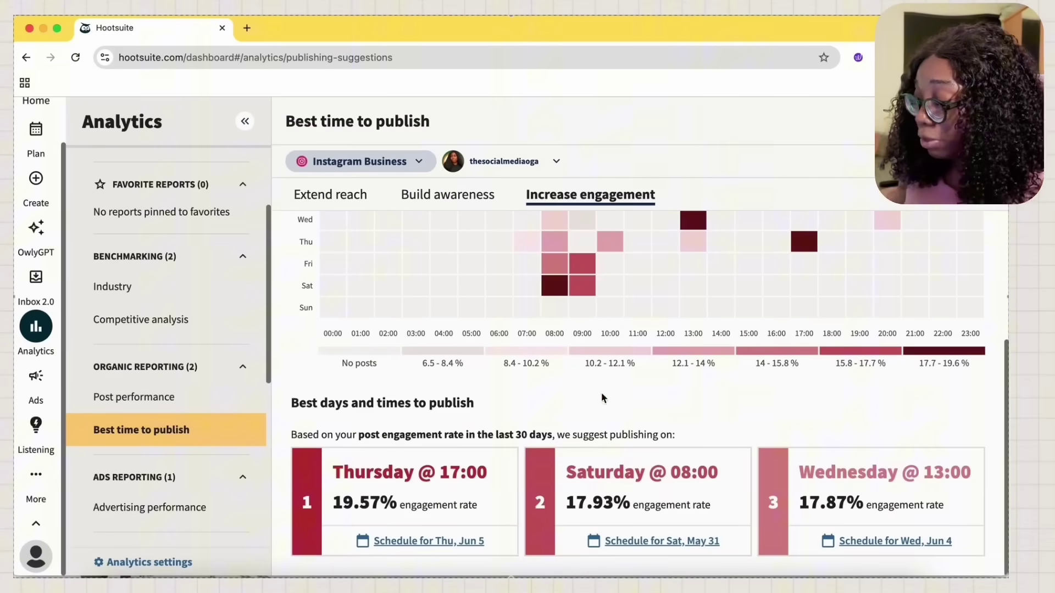